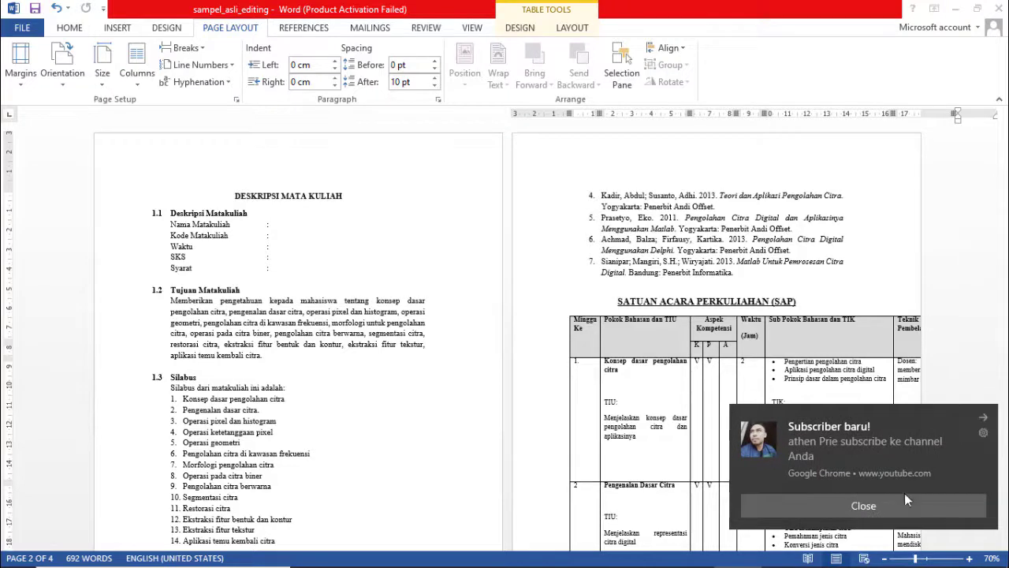
Dismiss the notification and examine the layout of all pages, from the course description through the SAP table to the Kompetensi list
{"action": "left_click", "coordinate": [901, 501]}
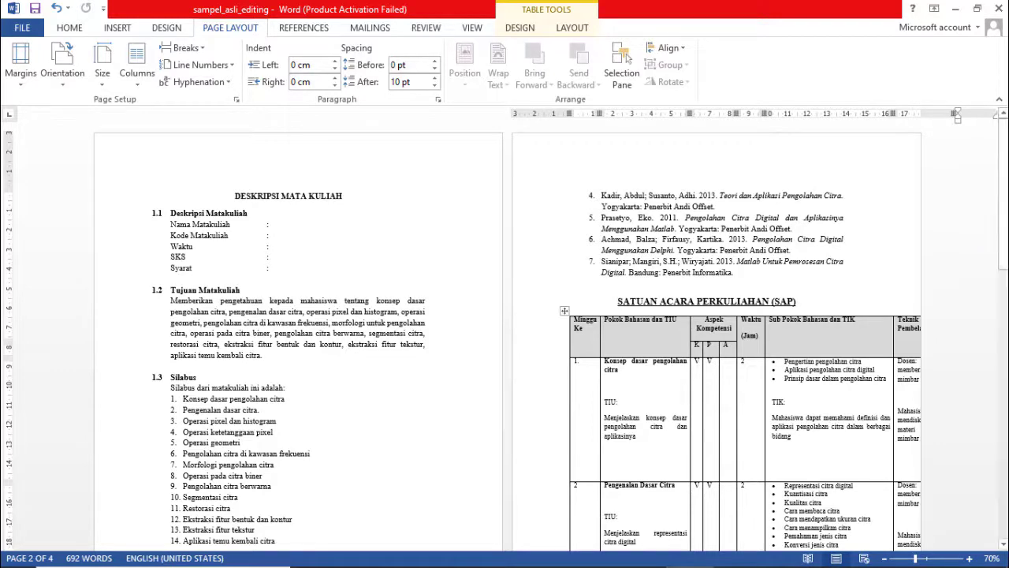
{"action": "left_click", "coordinate": [387, 182]}
{"action": "scroll", "coordinate": [388, 173], "scroll_direction": "down", "scroll_amount": 10}
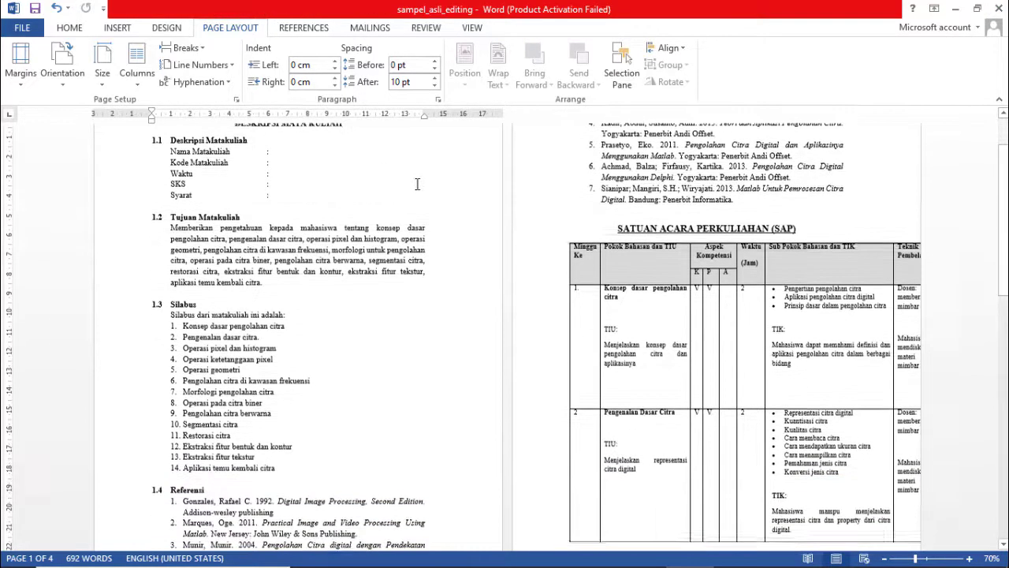
{"action": "scroll", "coordinate": [418, 185], "scroll_direction": "down", "scroll_amount": 3}
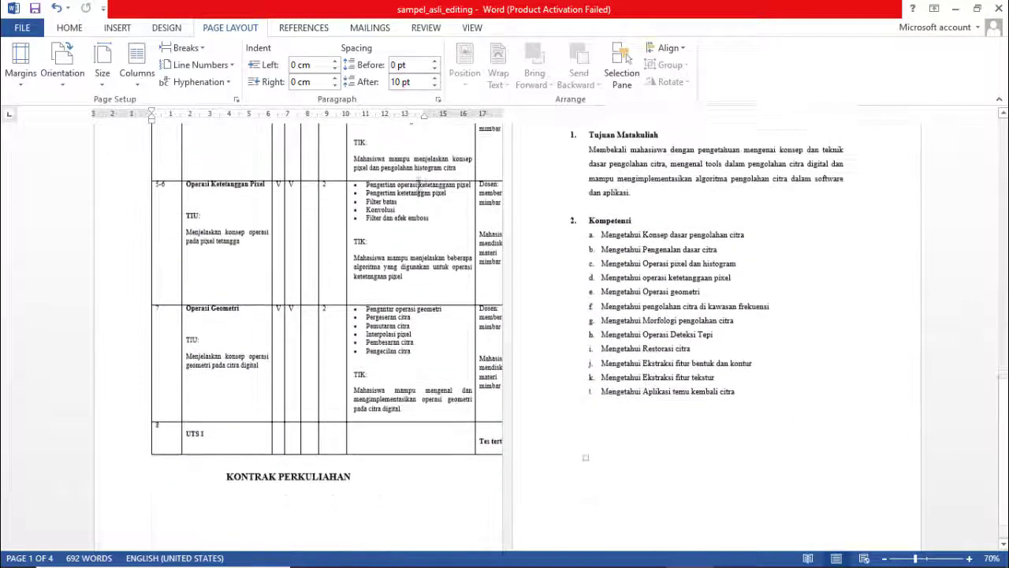
{"action": "scroll", "coordinate": [418, 186], "scroll_direction": "up", "scroll_amount": 10}
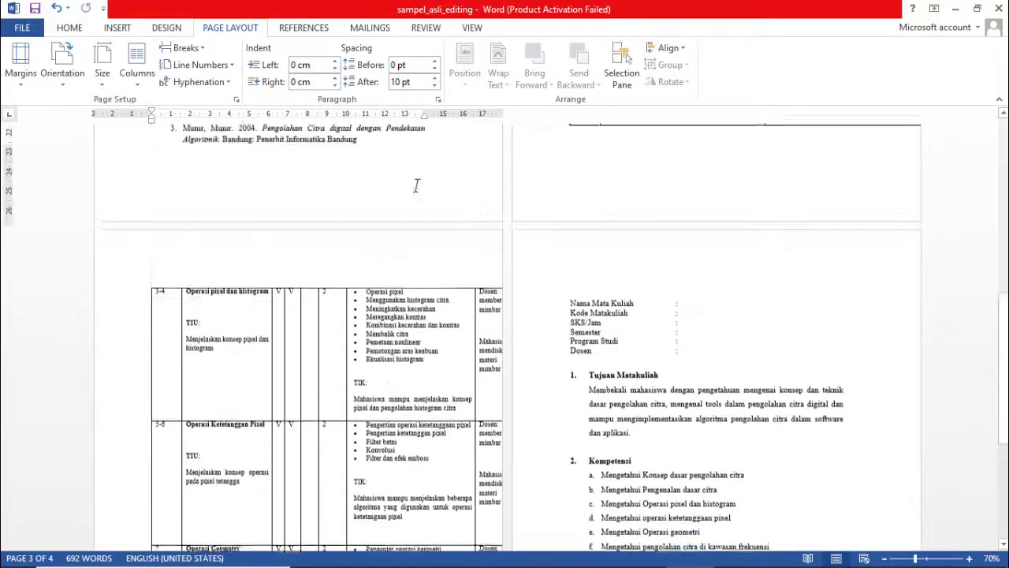
{"action": "scroll", "coordinate": [417, 185], "scroll_direction": "up", "scroll_amount": 4}
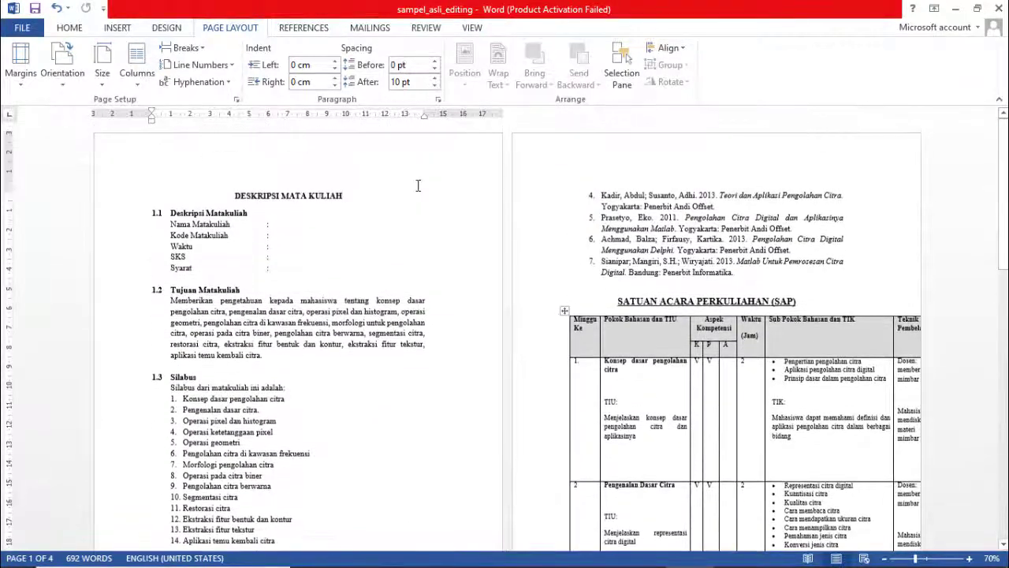
{"action": "scroll", "coordinate": [660, 170], "scroll_direction": "down", "scroll_amount": 5}
{"action": "scroll", "coordinate": [660, 169], "scroll_direction": "down", "scroll_amount": 8}
{"action": "left_click", "coordinate": [661, 169]}
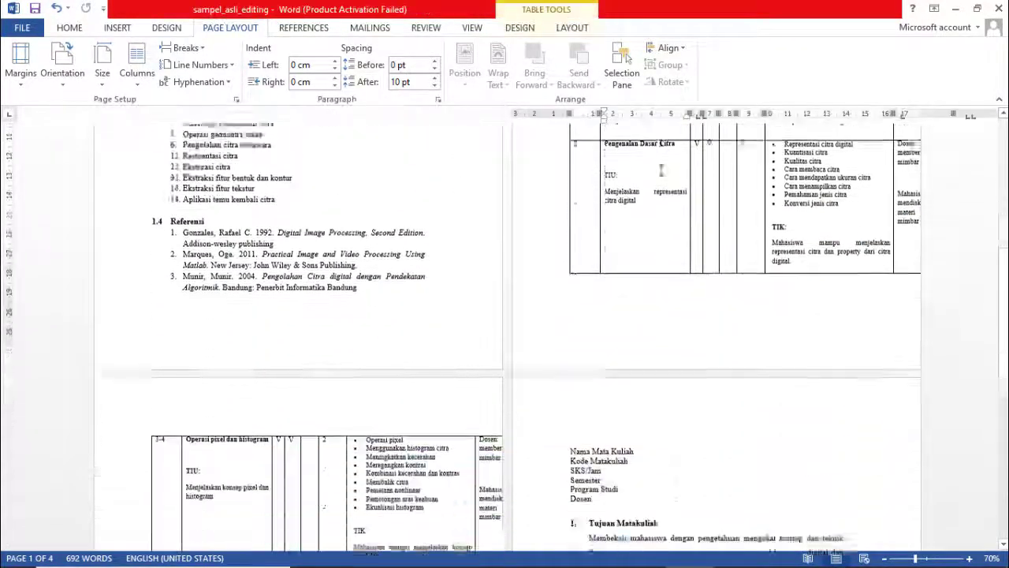
{"action": "scroll", "coordinate": [457, 311], "scroll_direction": "down", "scroll_amount": 2}
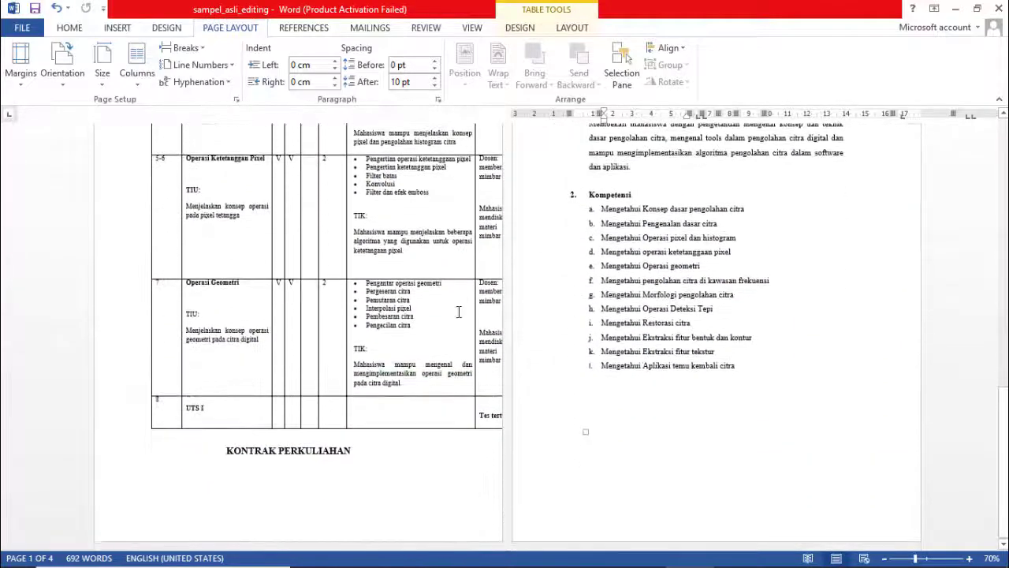
{"action": "left_click", "coordinate": [426, 337]}
{"action": "scroll", "coordinate": [444, 305], "scroll_direction": "up", "scroll_amount": 3}
{"action": "scroll", "coordinate": [445, 305], "scroll_direction": "up", "scroll_amount": 10}
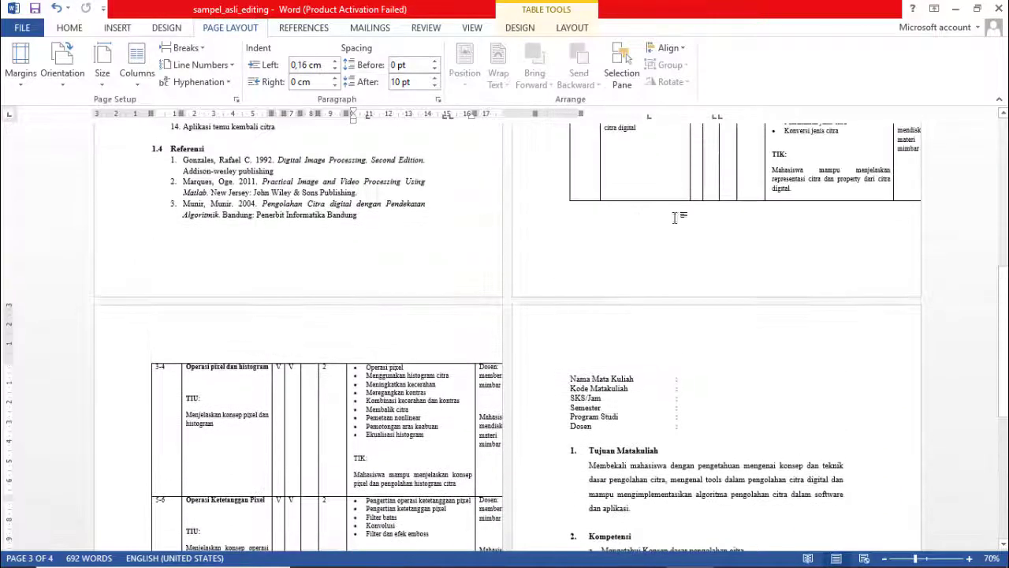
{"action": "scroll", "coordinate": [681, 214], "scroll_direction": "up", "scroll_amount": 2}
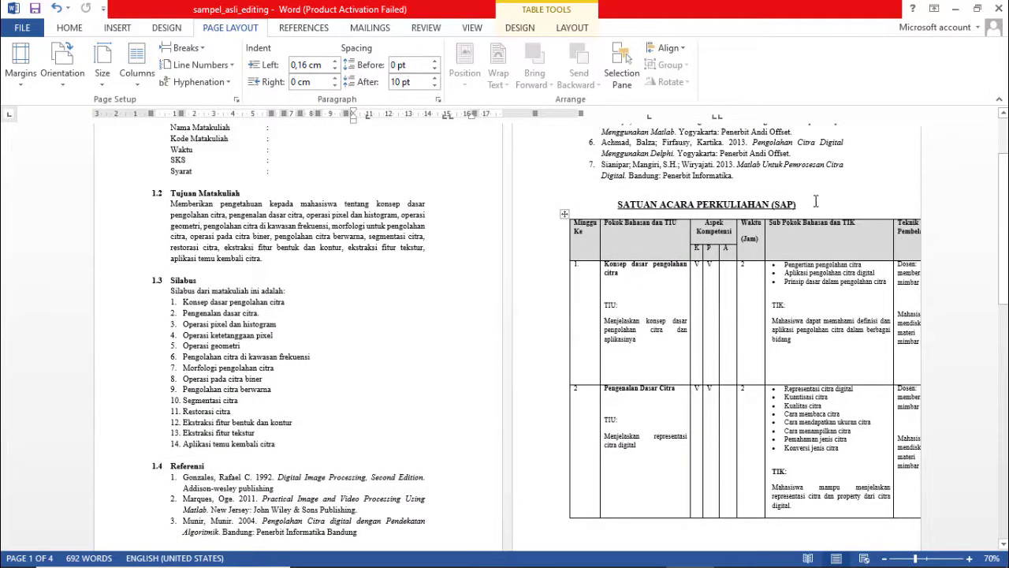
{"action": "scroll", "coordinate": [816, 201], "scroll_direction": "up", "scroll_amount": 3}
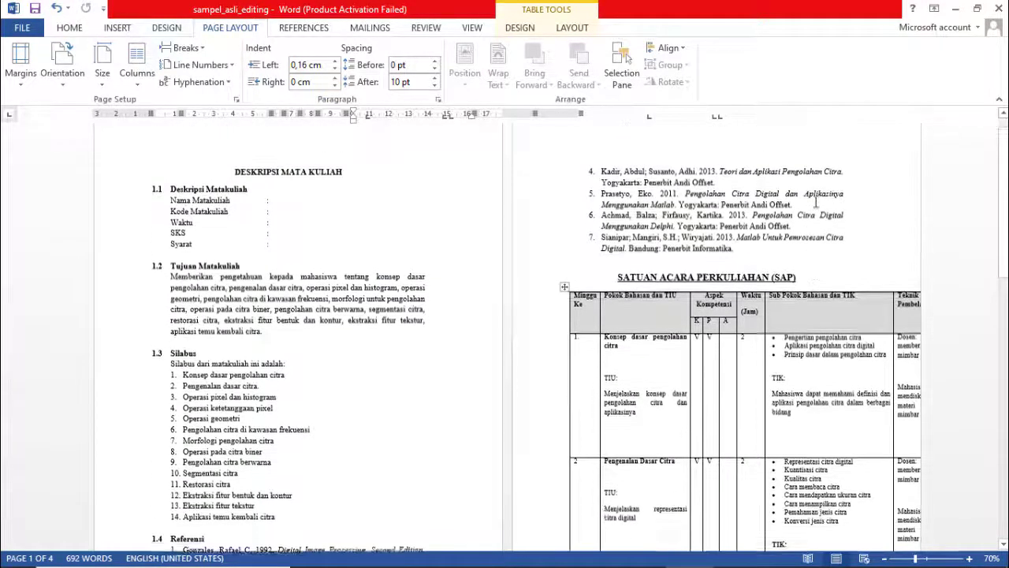
{"action": "scroll", "coordinate": [816, 201], "scroll_direction": "down", "scroll_amount": 9}
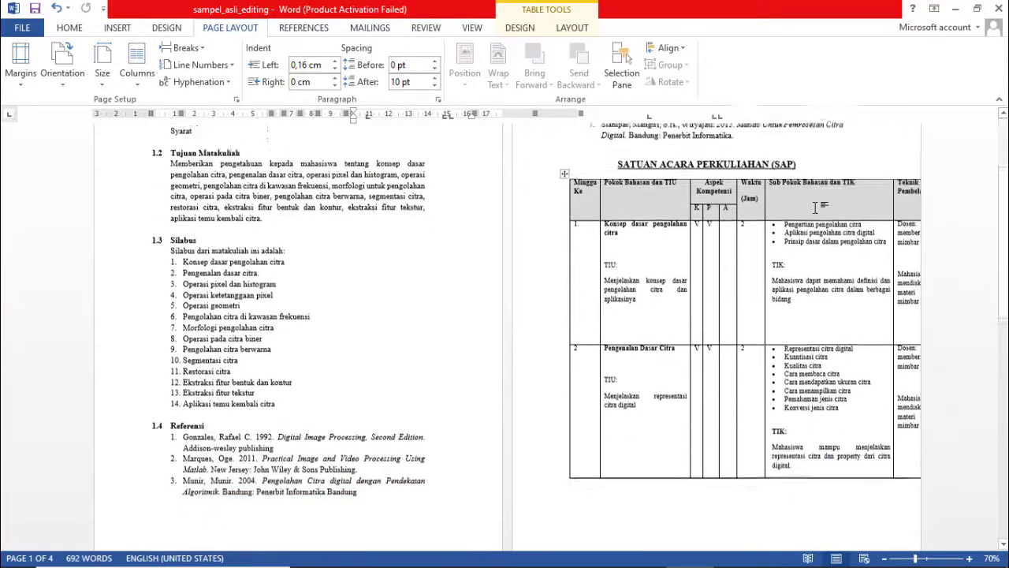
{"action": "scroll", "coordinate": [816, 204], "scroll_direction": "down", "scroll_amount": 9}
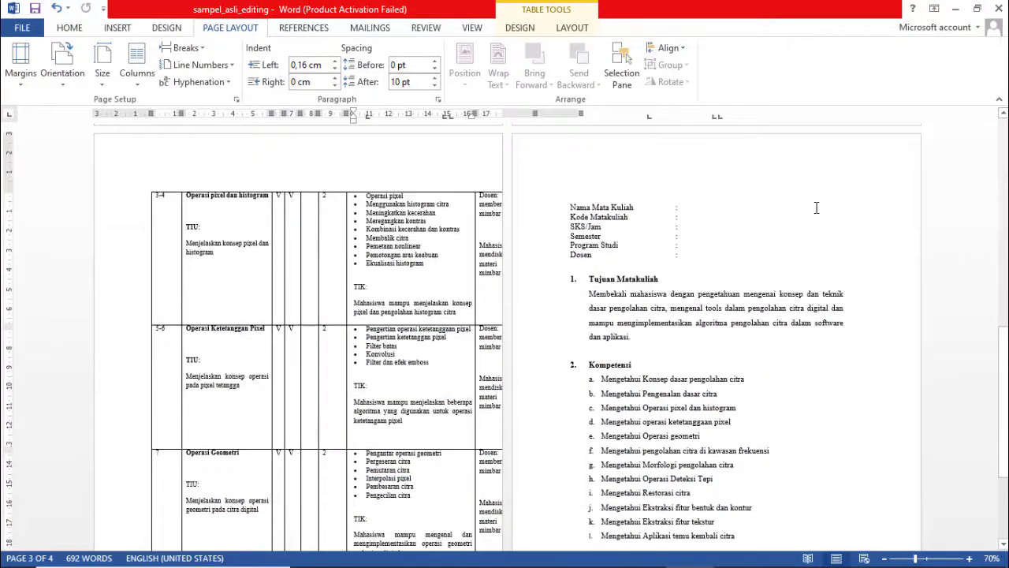
{"action": "scroll", "coordinate": [816, 208], "scroll_direction": "up", "scroll_amount": 18}
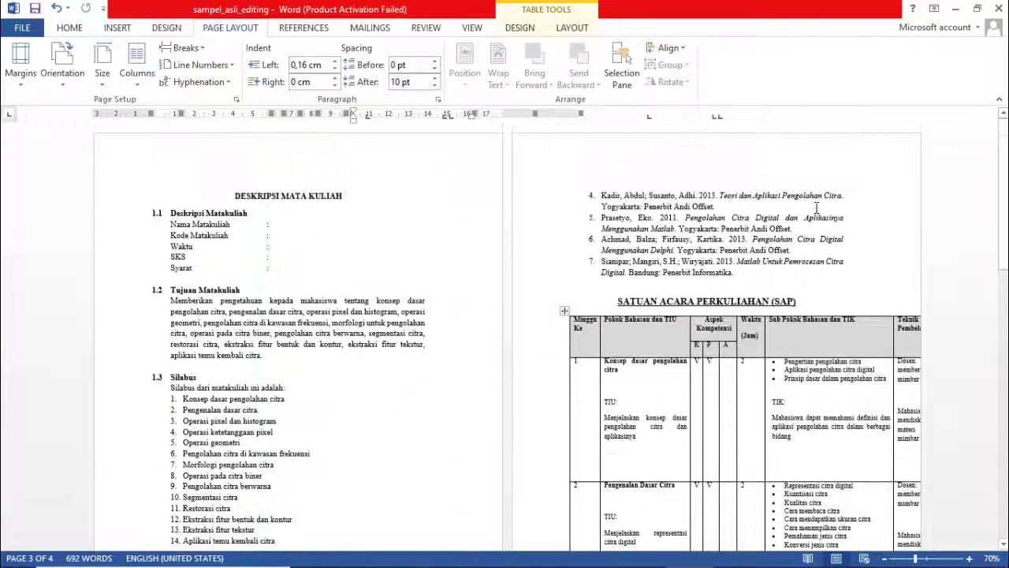
Inspect the document's margins, paper size and orientation in Page Setup, and close it without applying changes
{"action": "left_click", "coordinate": [236, 100]}
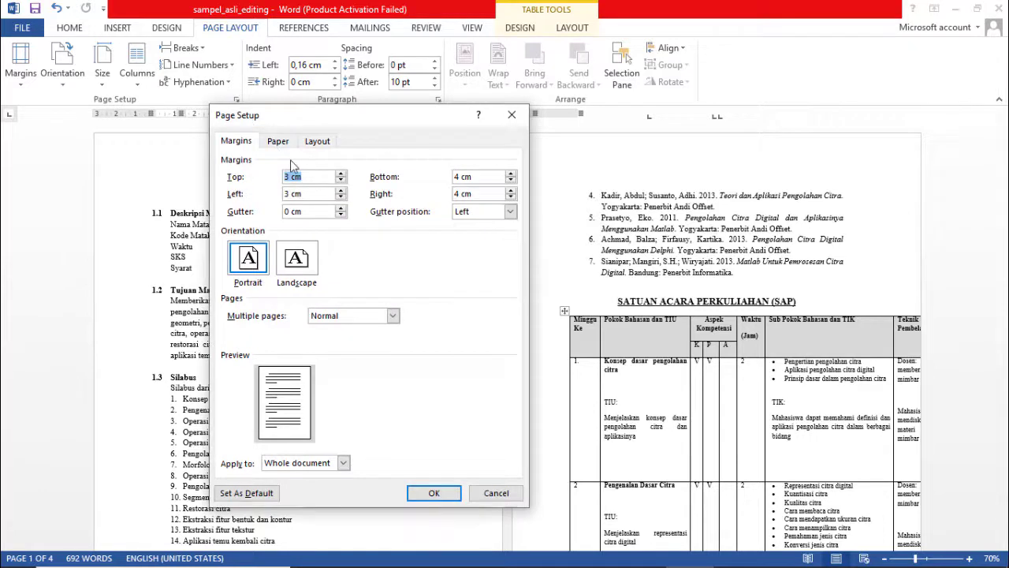
{"action": "left_click", "coordinate": [277, 141]}
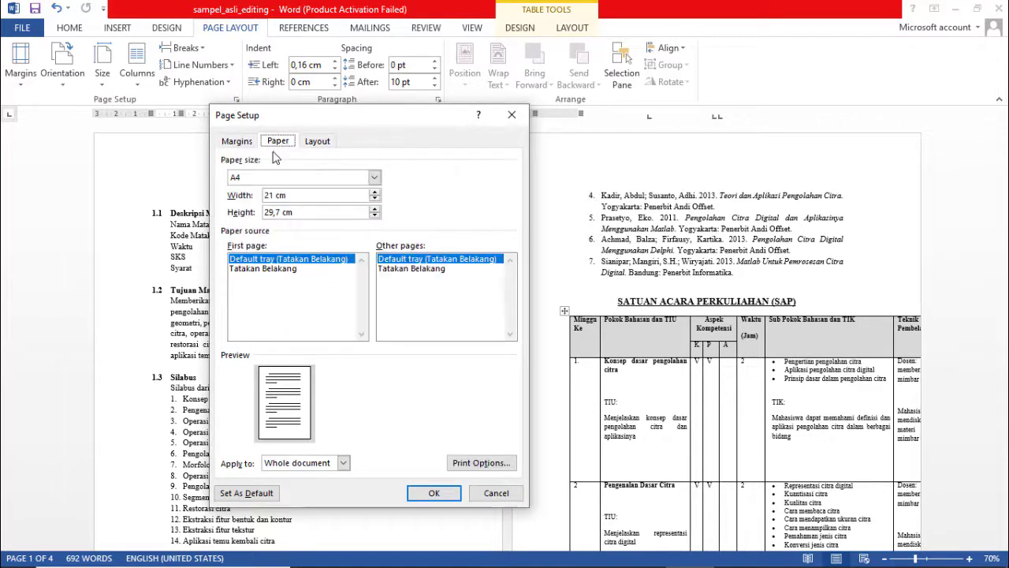
{"action": "left_click", "coordinate": [240, 142]}
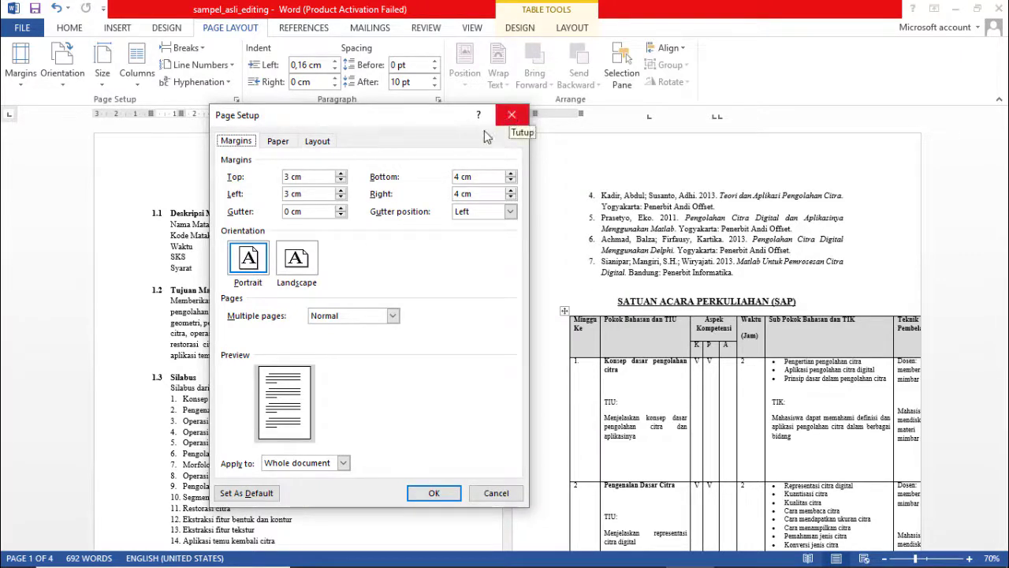
{"action": "left_click", "coordinate": [254, 264]}
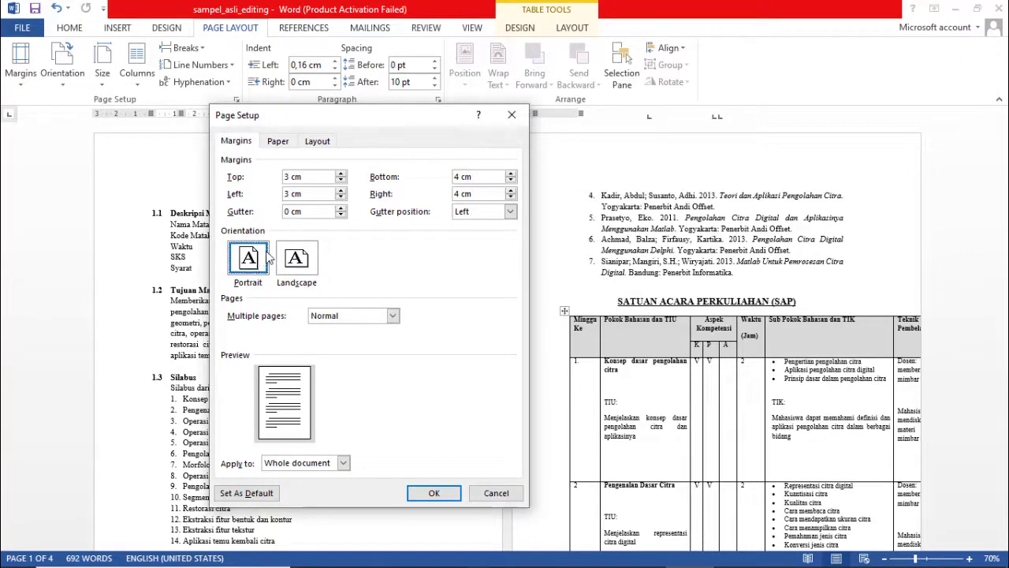
{"action": "left_click", "coordinate": [513, 116]}
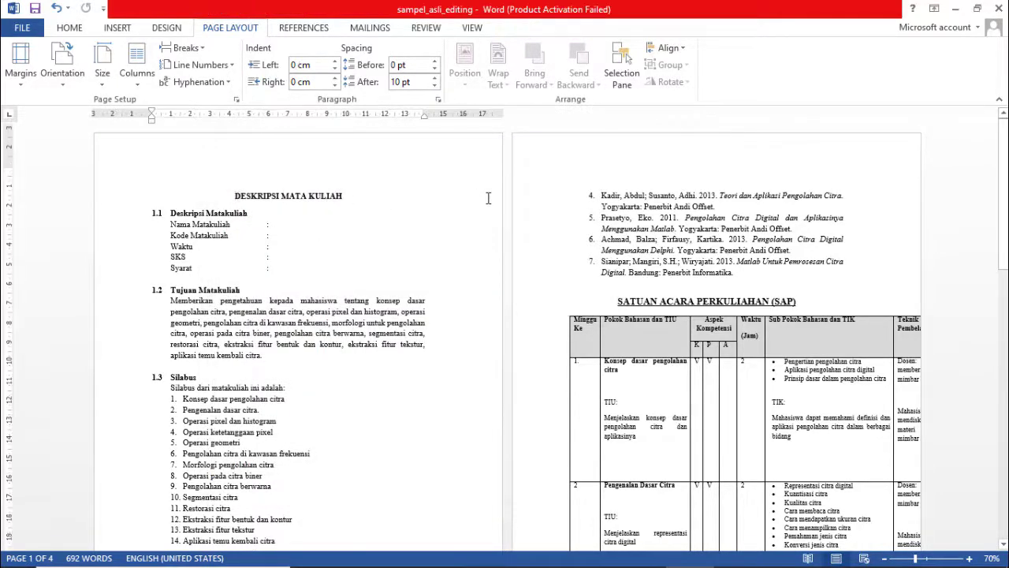
Switch the document to Draft view and look through it for page and section breaks
{"action": "scroll", "coordinate": [490, 201], "scroll_direction": "down", "scroll_amount": 5}
{"action": "scroll", "coordinate": [490, 201], "scroll_direction": "down", "scroll_amount": 4}
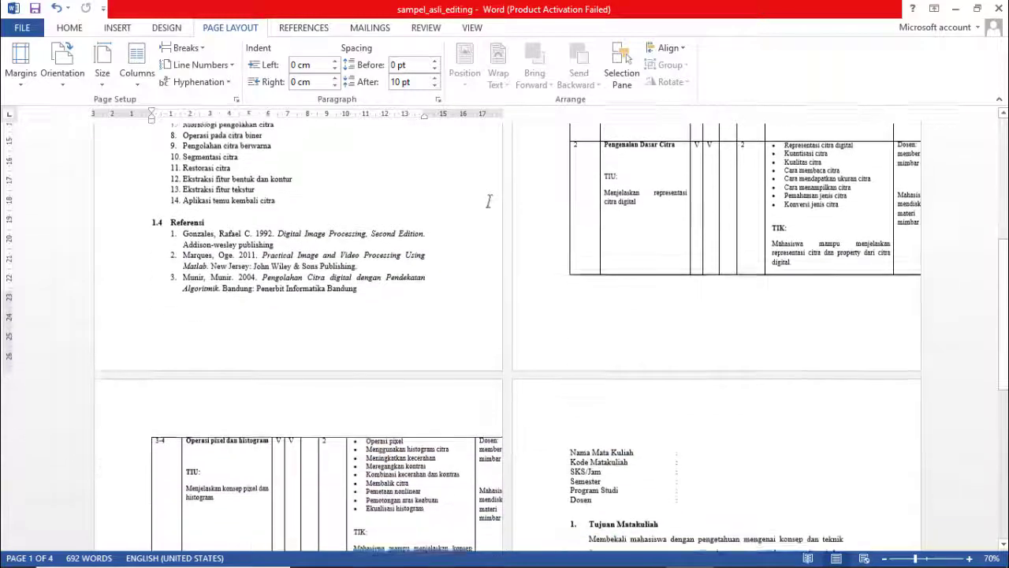
{"action": "scroll", "coordinate": [490, 201], "scroll_direction": "up", "scroll_amount": 2}
{"action": "scroll", "coordinate": [489, 201], "scroll_direction": "up", "scroll_amount": 6}
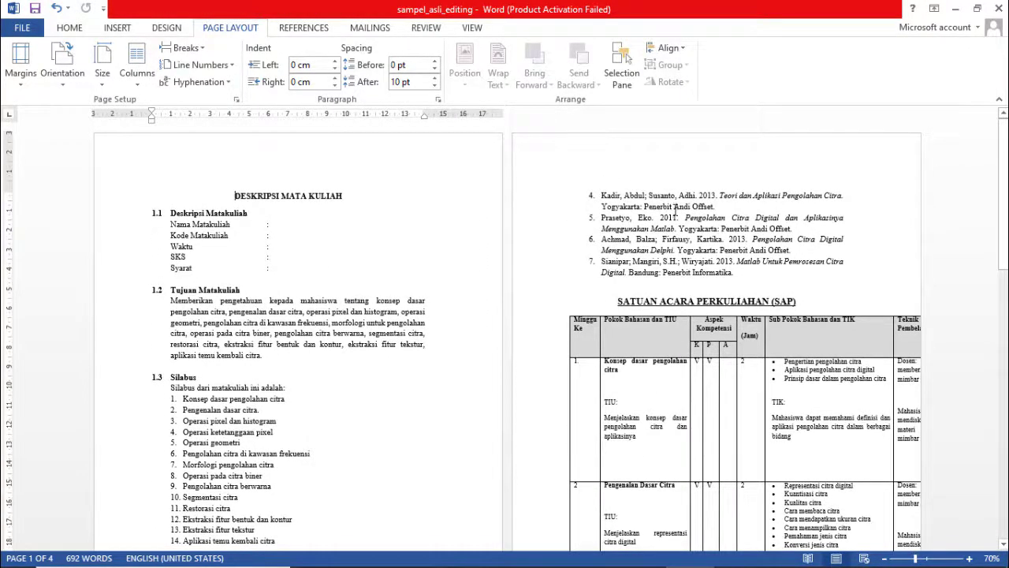
{"action": "left_click", "coordinate": [671, 217]}
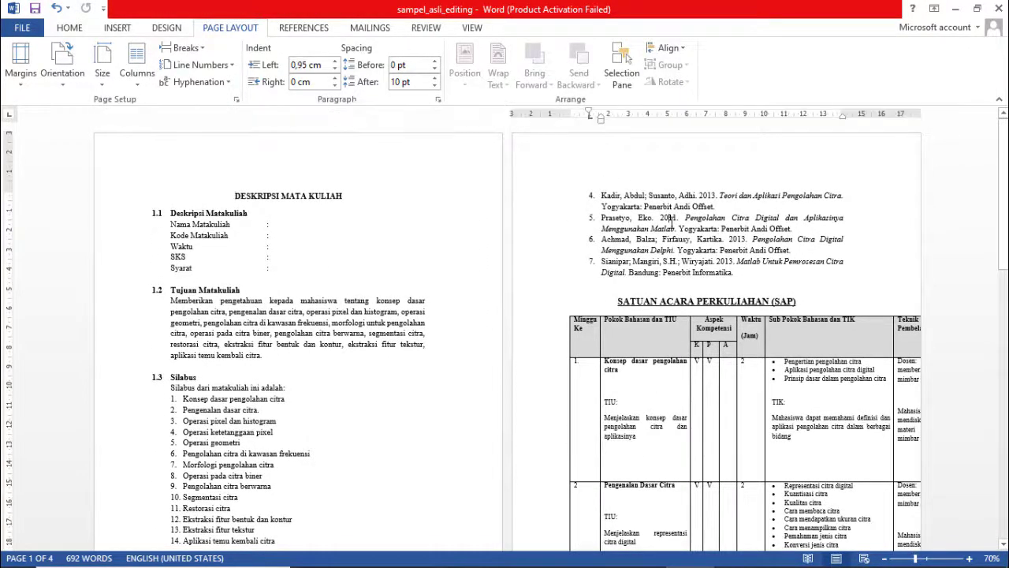
{"action": "left_click", "coordinate": [475, 30]}
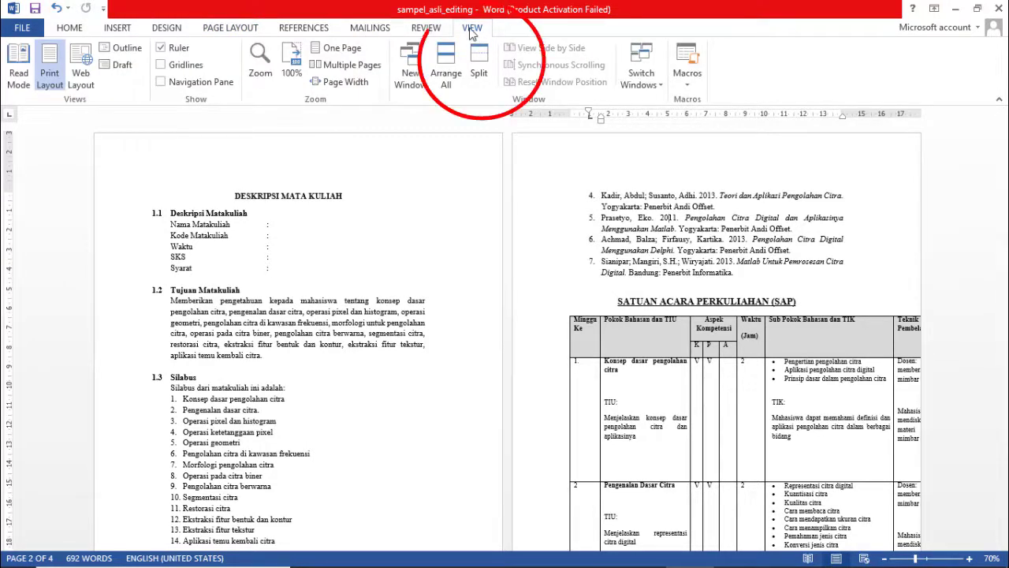
{"action": "left_click", "coordinate": [122, 67]}
{"action": "scroll", "coordinate": [655, 171], "scroll_direction": "down", "scroll_amount": 8}
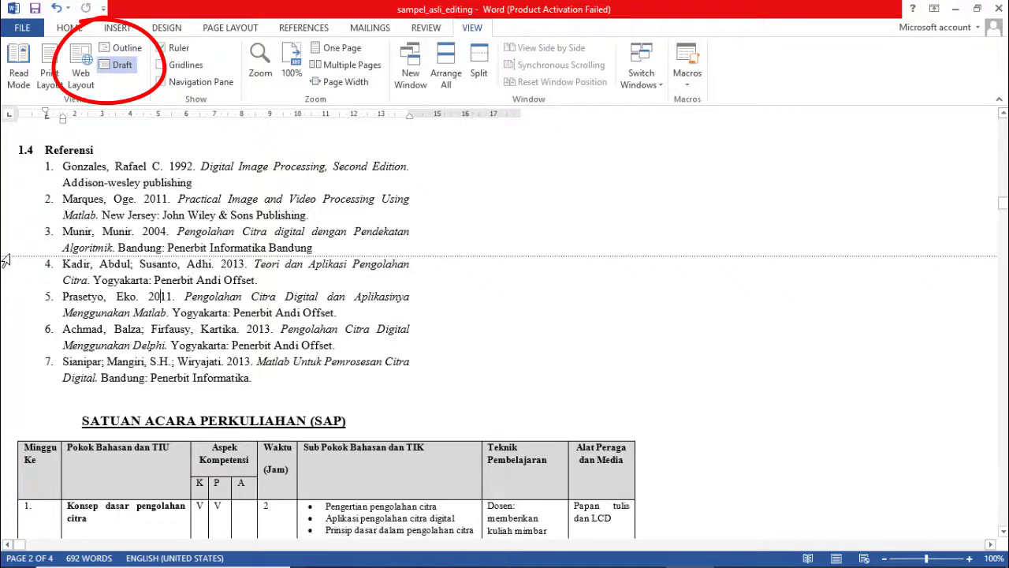
{"action": "scroll", "coordinate": [801, 244], "scroll_direction": "down", "scroll_amount": 15}
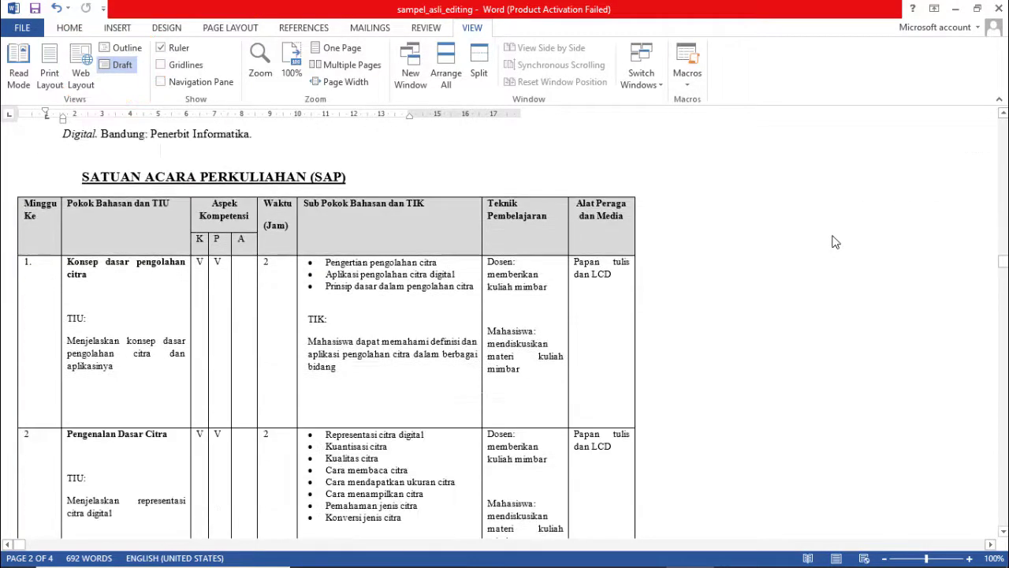
{"action": "scroll", "coordinate": [836, 242], "scroll_direction": "down", "scroll_amount": 12}
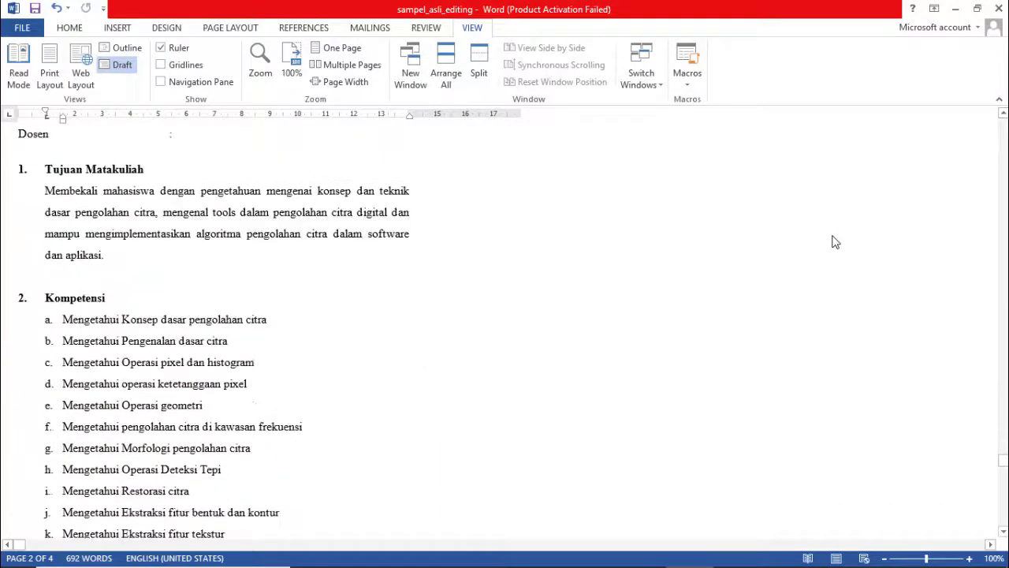
{"action": "scroll", "coordinate": [836, 242], "scroll_direction": "up", "scroll_amount": 20}
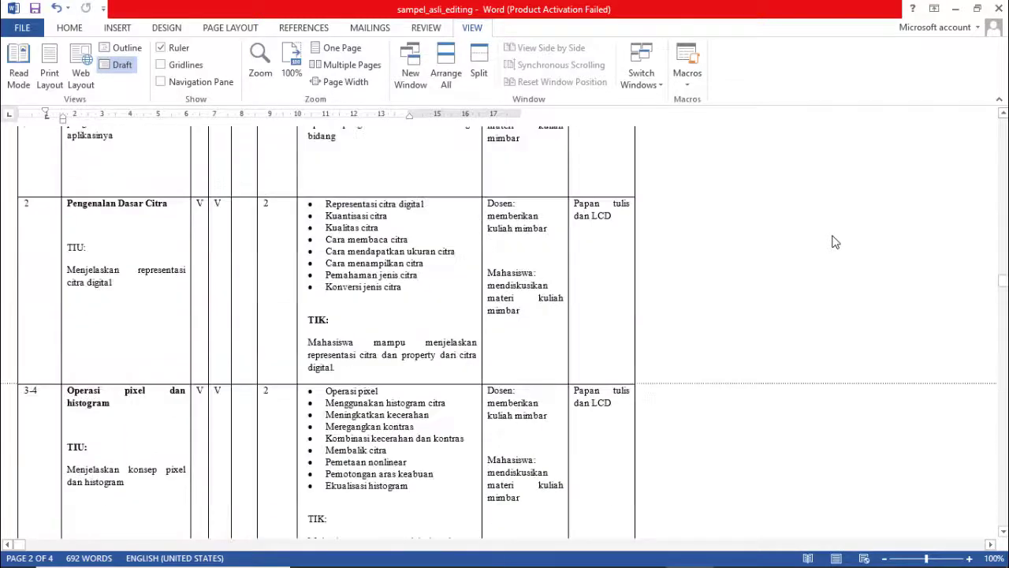
{"action": "scroll", "coordinate": [836, 243], "scroll_direction": "up", "scroll_amount": 10}
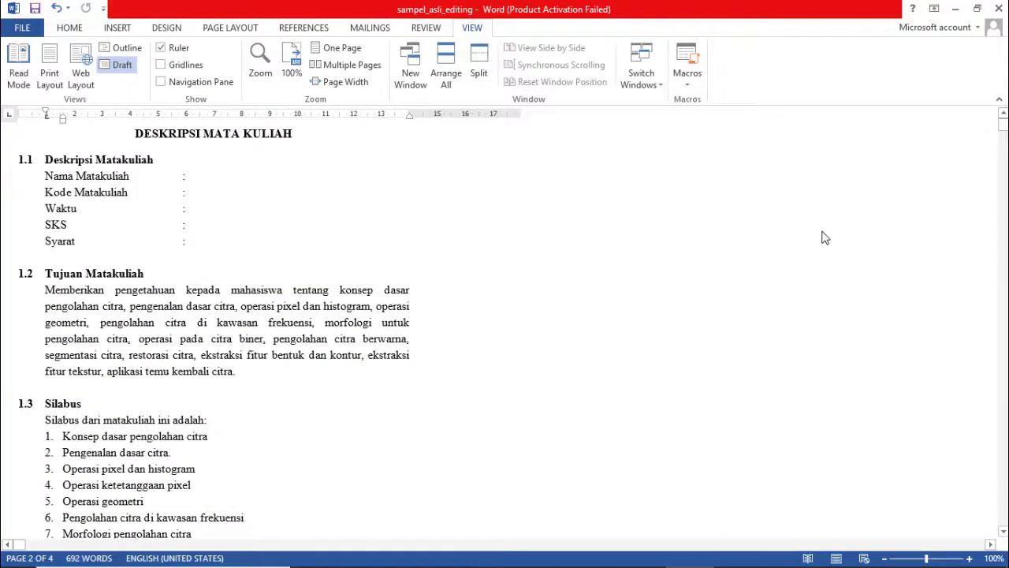
Look at the available page and section break types without inserting one
{"action": "left_click", "coordinate": [227, 30]}
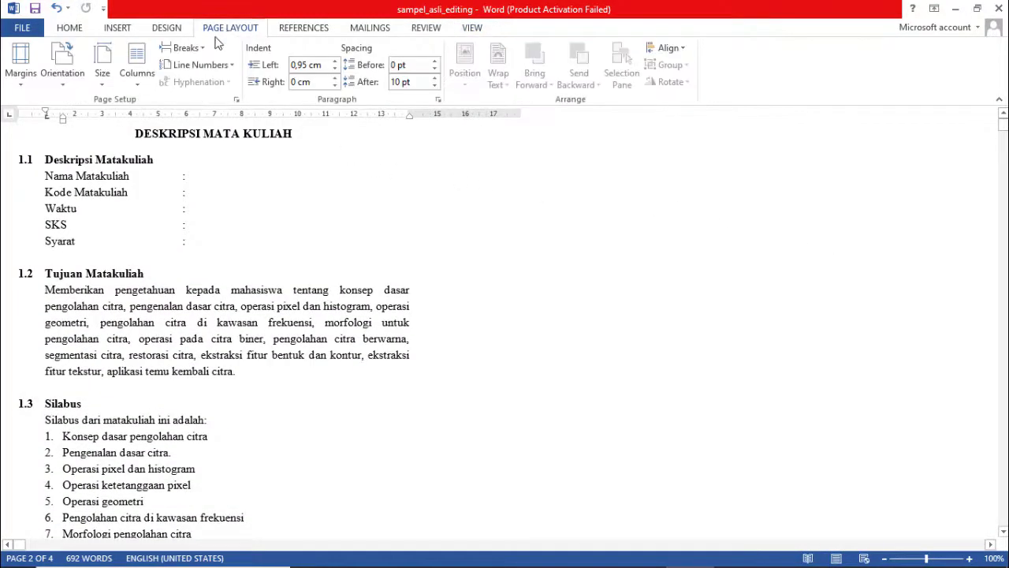
{"action": "left_click", "coordinate": [203, 49]}
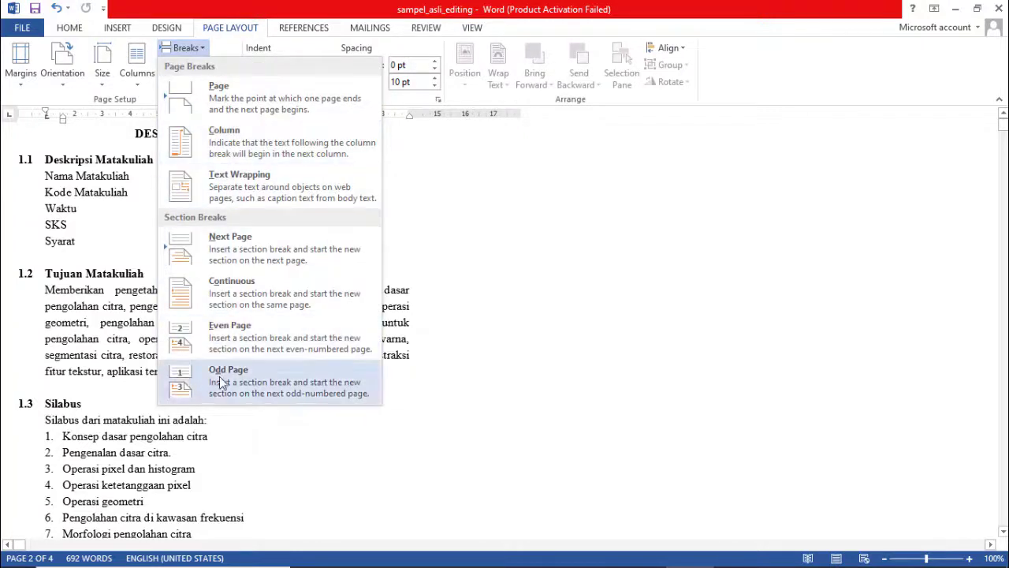
{"action": "left_click", "coordinate": [534, 142]}
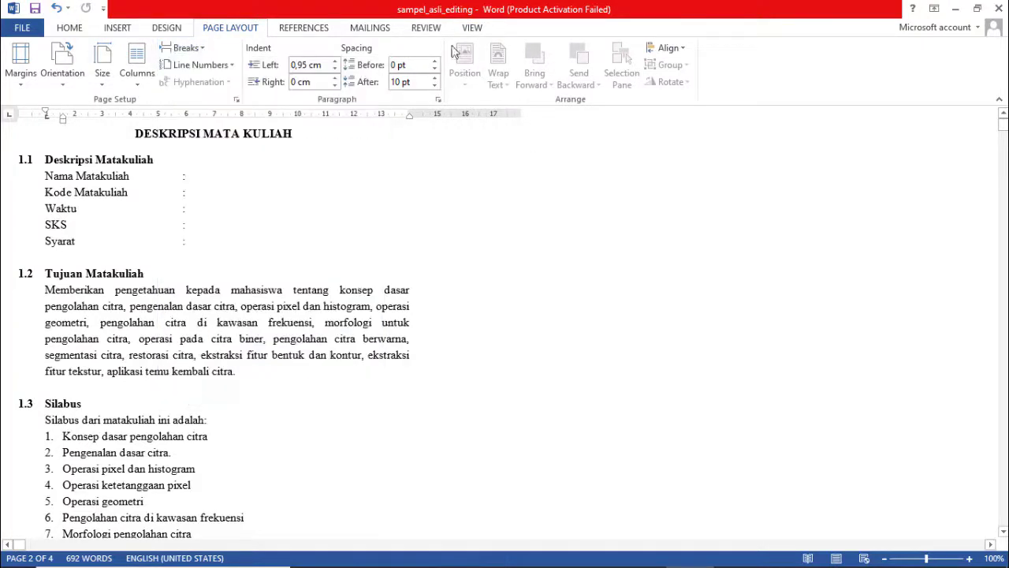
Return the document to Print Layout view and place the cursor before the SATUAN ACARA PERKULIAHAN (SAP) heading
{"action": "left_click", "coordinate": [470, 30]}
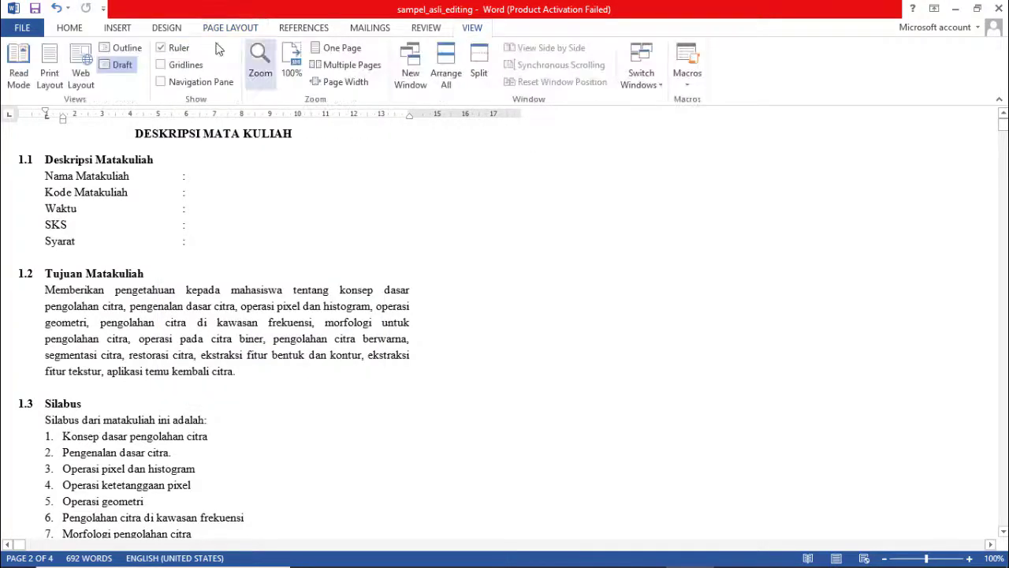
{"action": "left_click", "coordinate": [79, 30]}
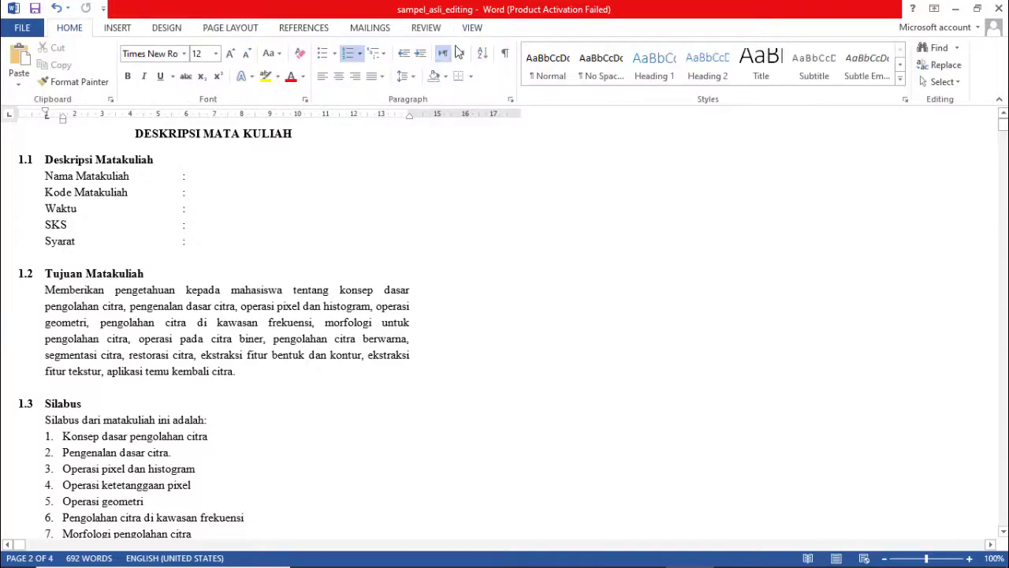
{"action": "left_click", "coordinate": [483, 33]}
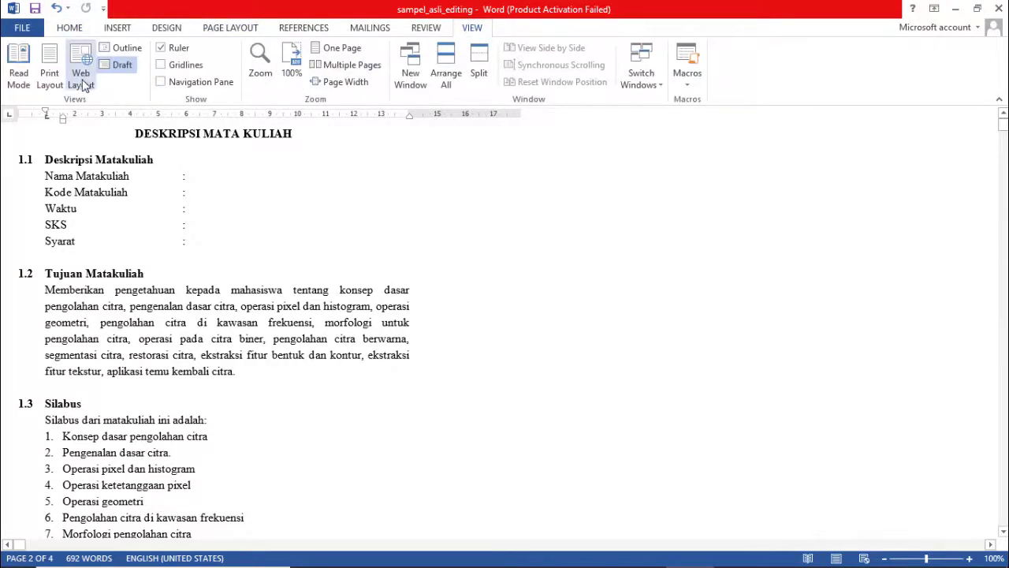
{"action": "left_click", "coordinate": [47, 78]}
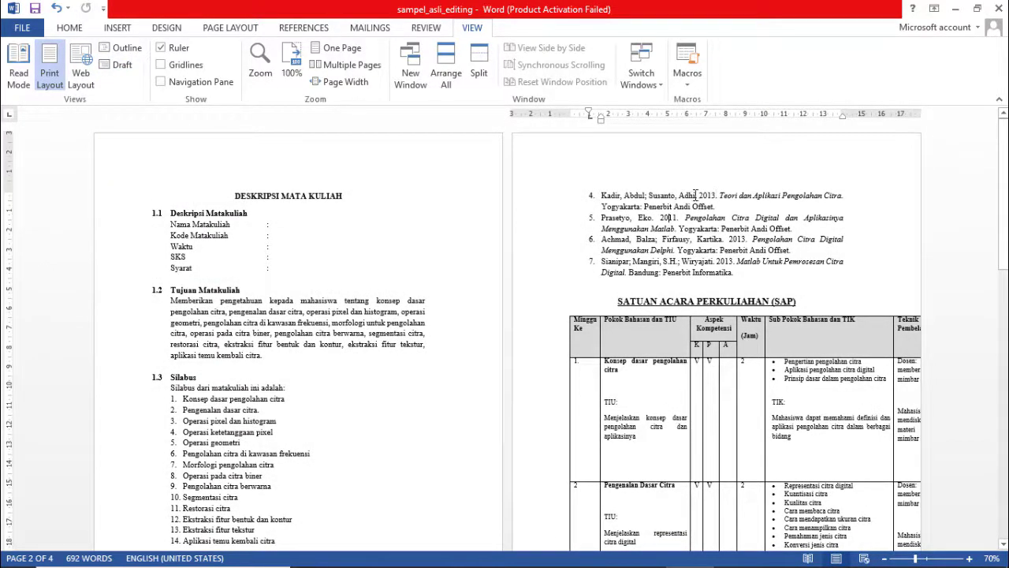
{"action": "left_click", "coordinate": [619, 300]}
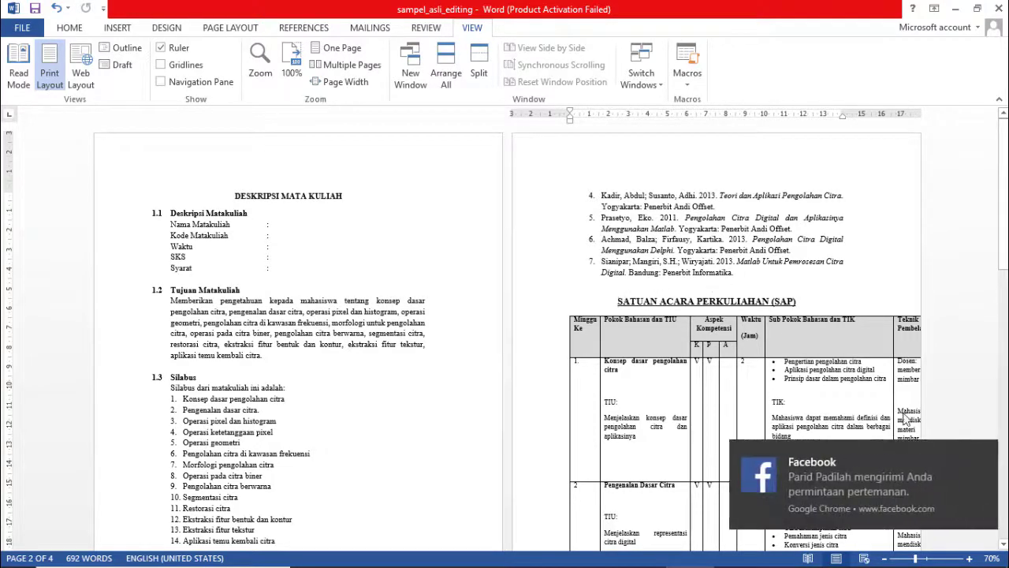
Mark out the portrait content running from the DESKRIPSI MATA KULIAH heading to the last reference before the SAP heading
{"action": "left_click", "coordinate": [985, 452]}
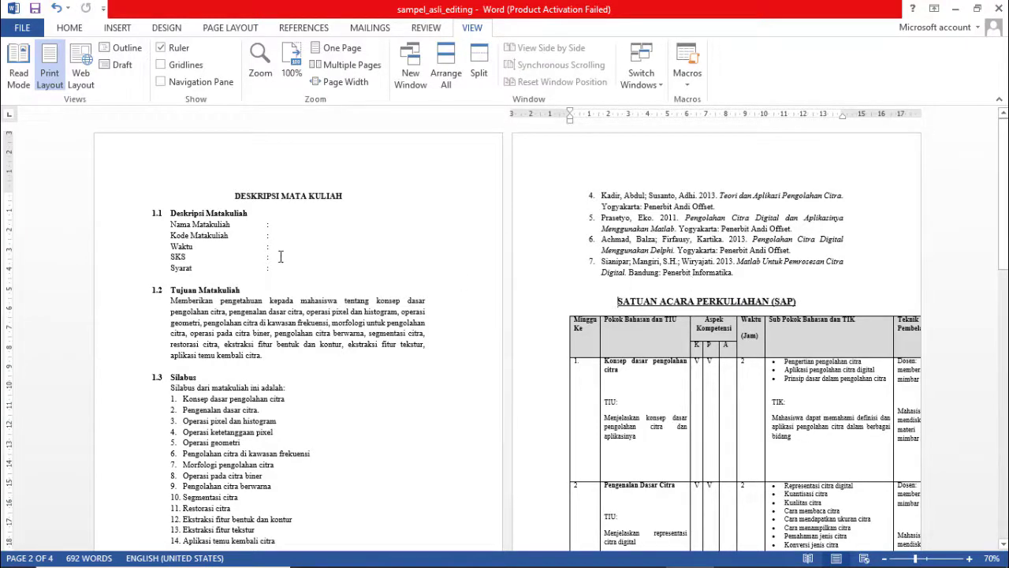
{"action": "left_click", "coordinate": [230, 197]}
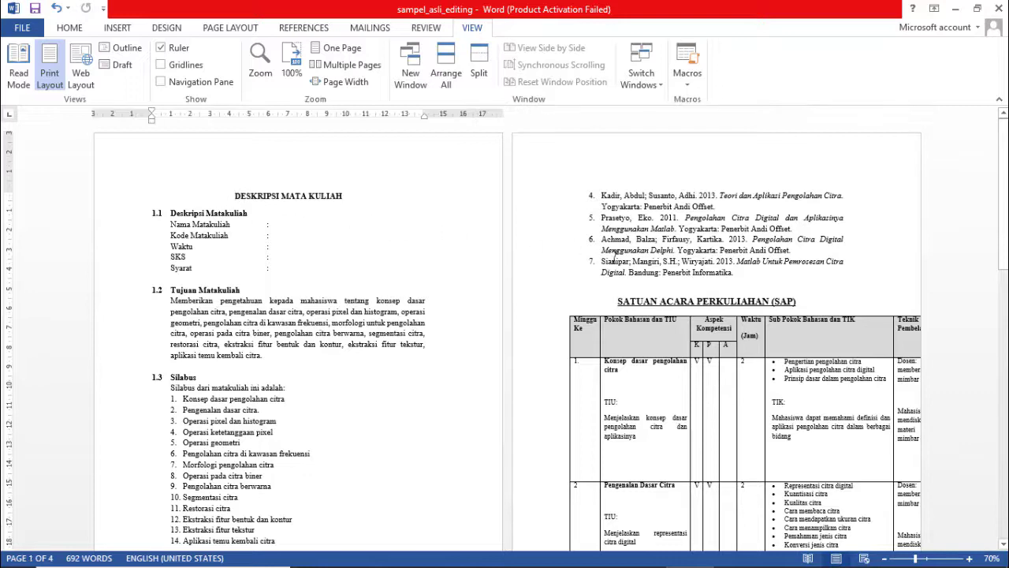
{"action": "left_click", "coordinate": [746, 266]}
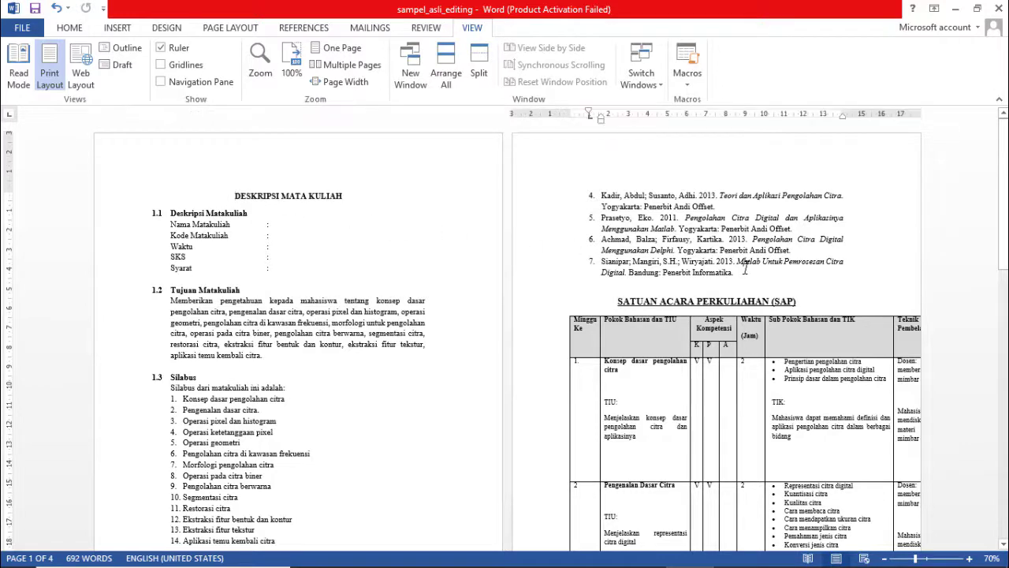
{"action": "left_click", "coordinate": [230, 197]}
{"action": "left_click", "coordinate": [614, 301]}
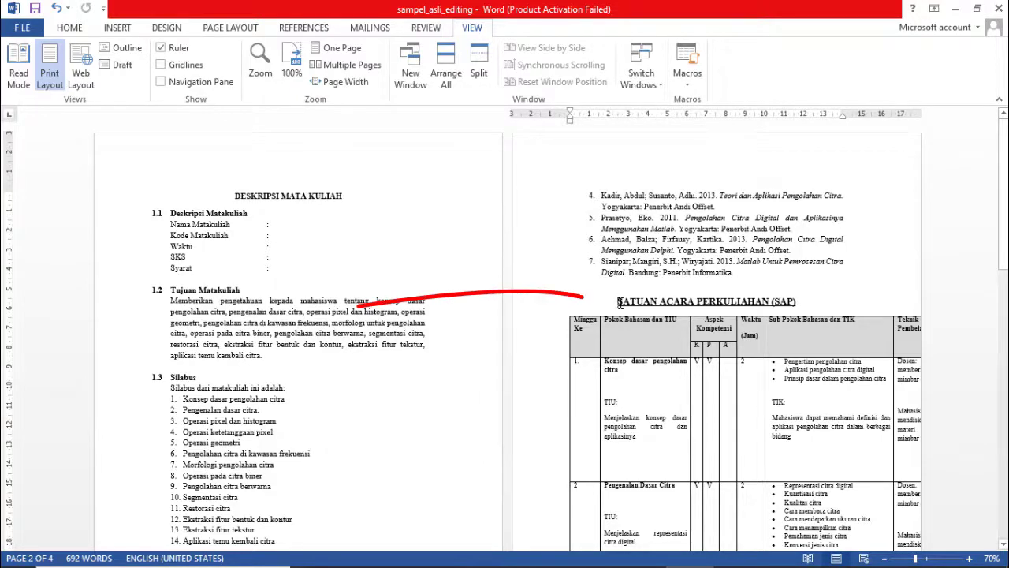
{"action": "left_click_drag", "start_coordinate": [234, 196], "coordinate": [739, 275]}
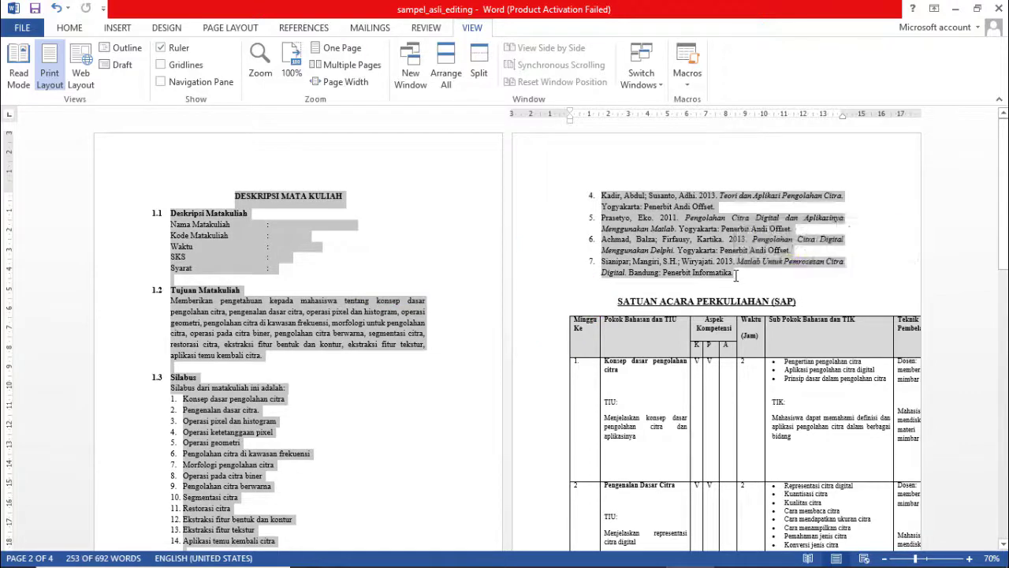
{"action": "left_click", "coordinate": [736, 274]}
Set the page orientation to landscape from the SATUAN ACARA PERKULIAHAN (SAP) heading onward, applied to This point forward
{"action": "left_click", "coordinate": [619, 304]}
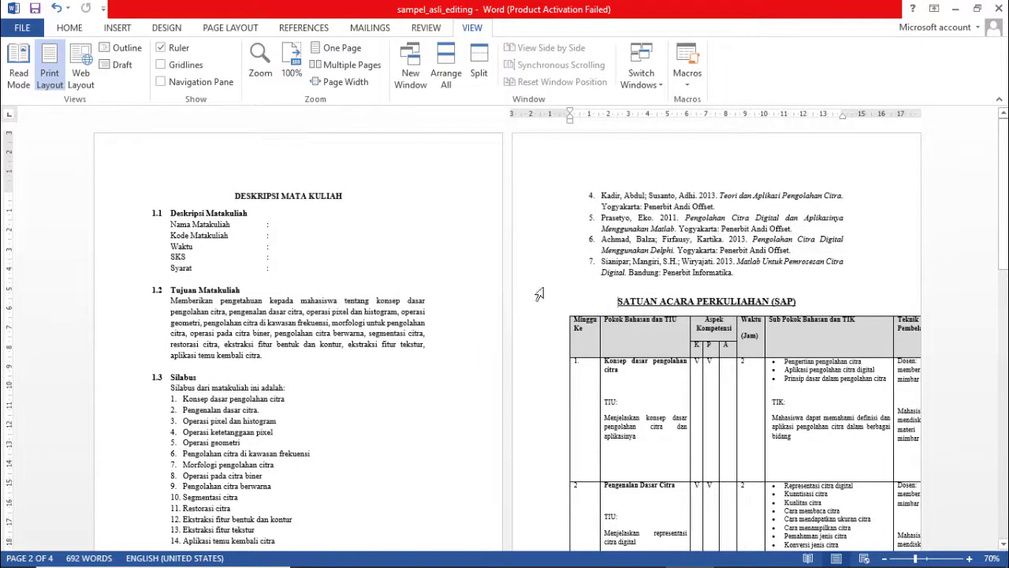
{"action": "left_click", "coordinate": [69, 28]}
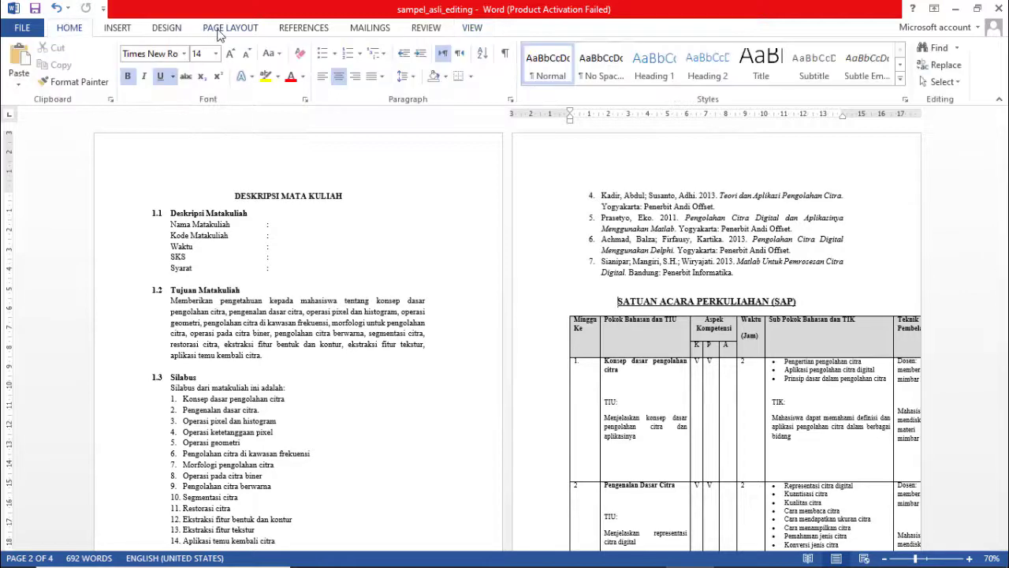
{"action": "left_click", "coordinate": [225, 30]}
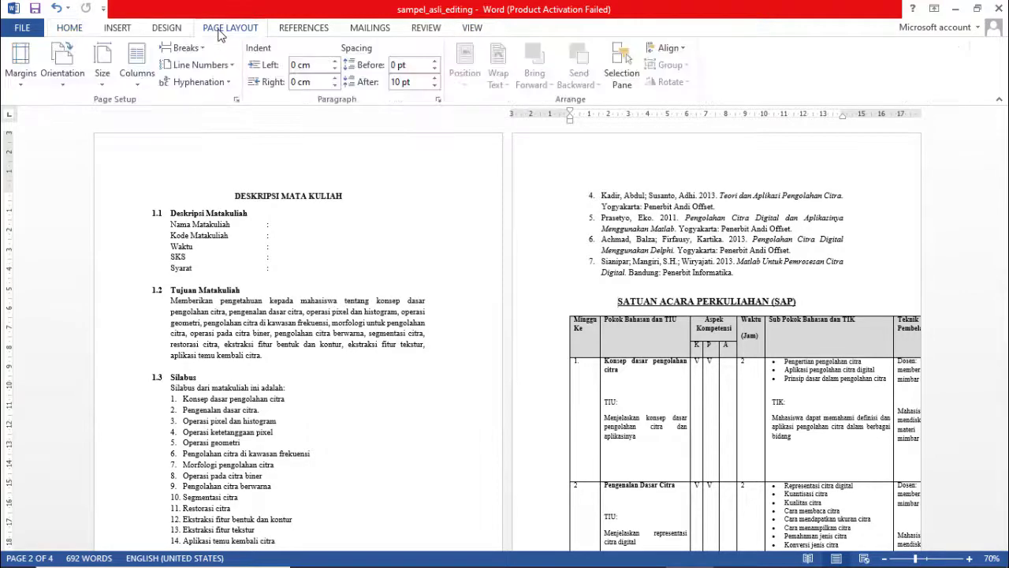
{"action": "left_click", "coordinate": [237, 102]}
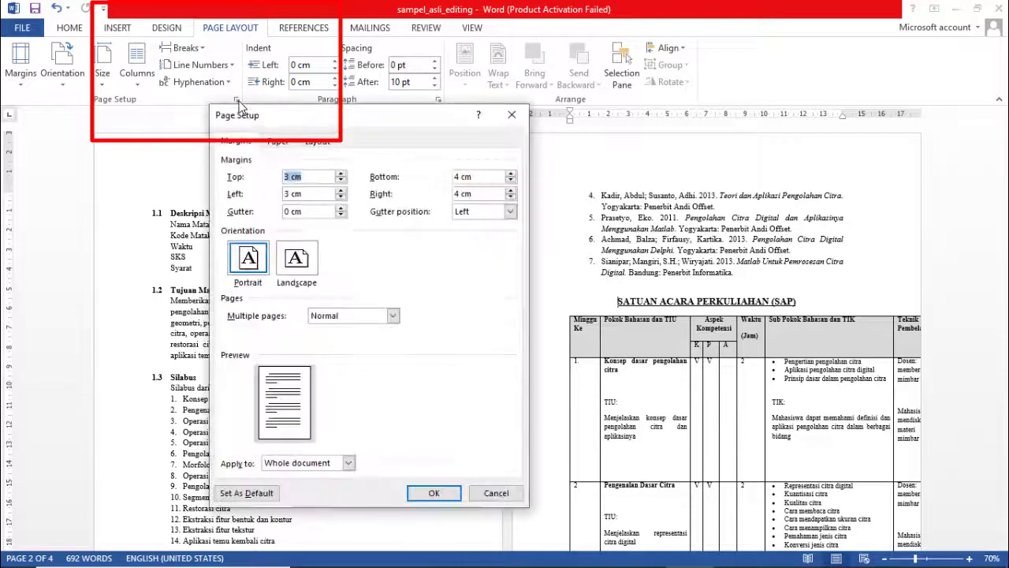
{"action": "left_click", "coordinate": [296, 266]}
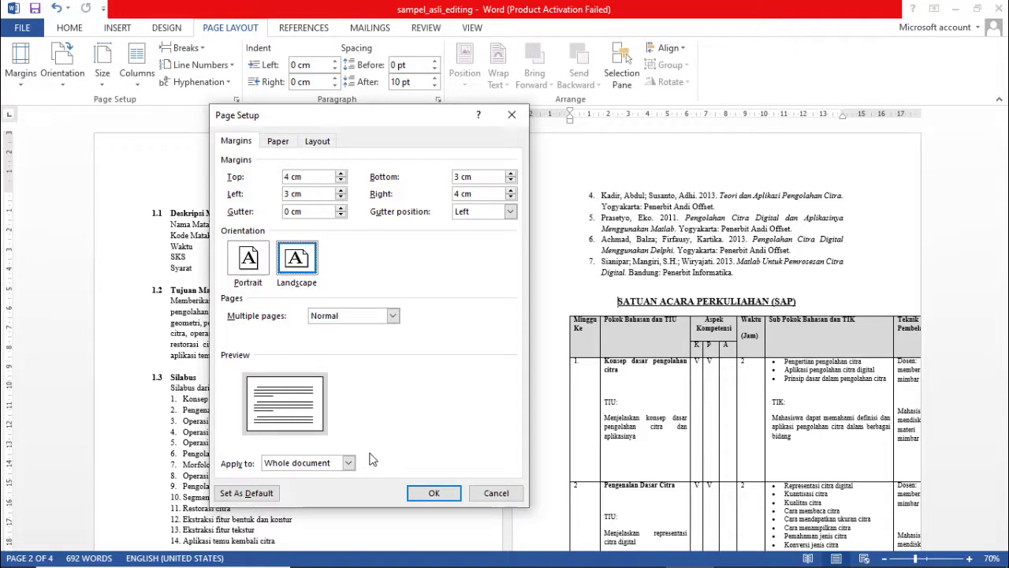
{"action": "left_click", "coordinate": [349, 465]}
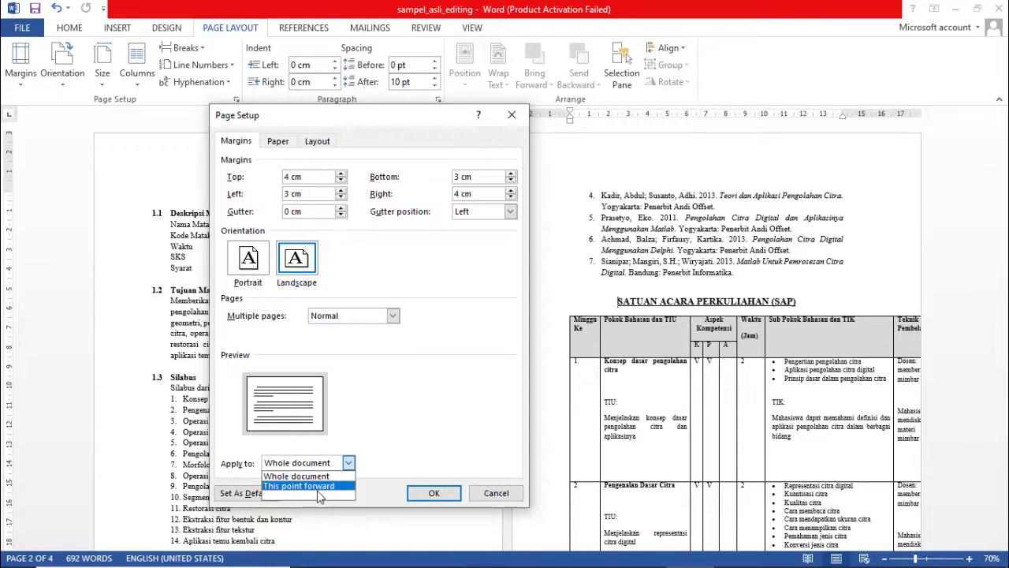
{"action": "left_click", "coordinate": [319, 487]}
{"action": "left_click", "coordinate": [424, 498]}
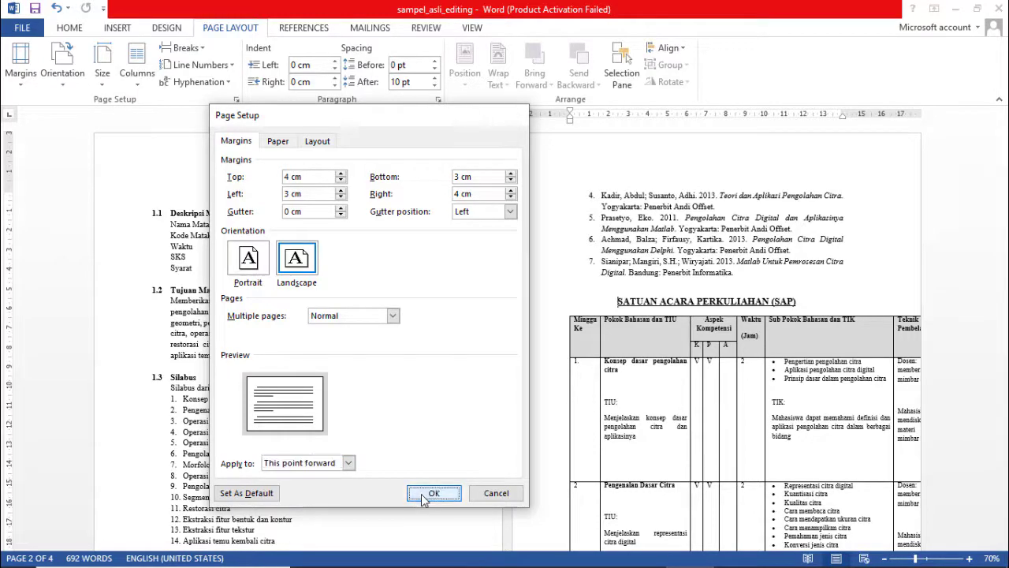
Examine the pages around the SAP heading and the break before it in Draft view, and return to Print Layout view
{"action": "scroll", "coordinate": [859, 297], "scroll_direction": "up", "scroll_amount": 3}
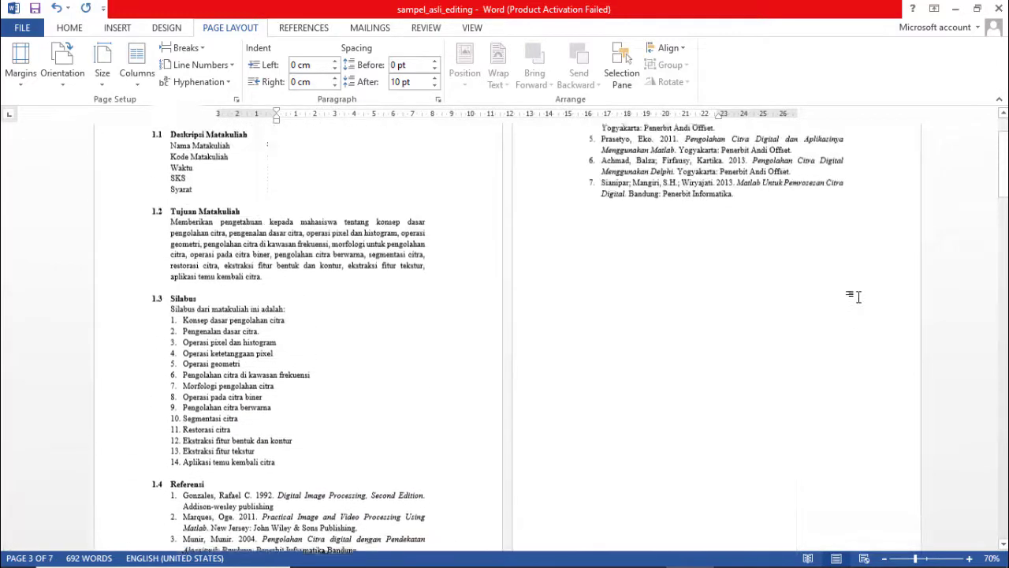
{"action": "scroll", "coordinate": [858, 296], "scroll_direction": "up", "scroll_amount": 1}
{"action": "scroll", "coordinate": [857, 296], "scroll_direction": "down", "scroll_amount": 6}
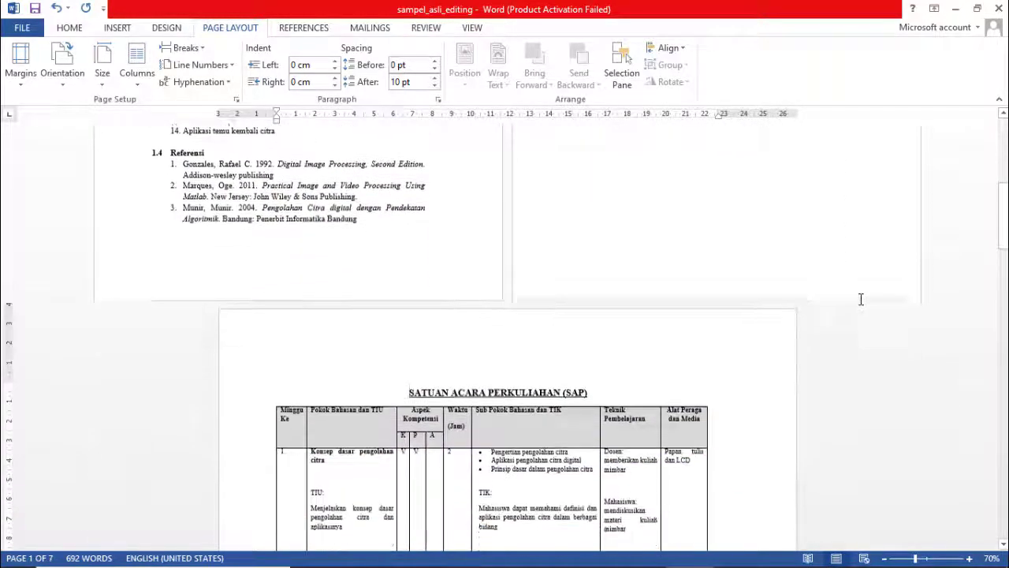
{"action": "left_click", "coordinate": [406, 388]}
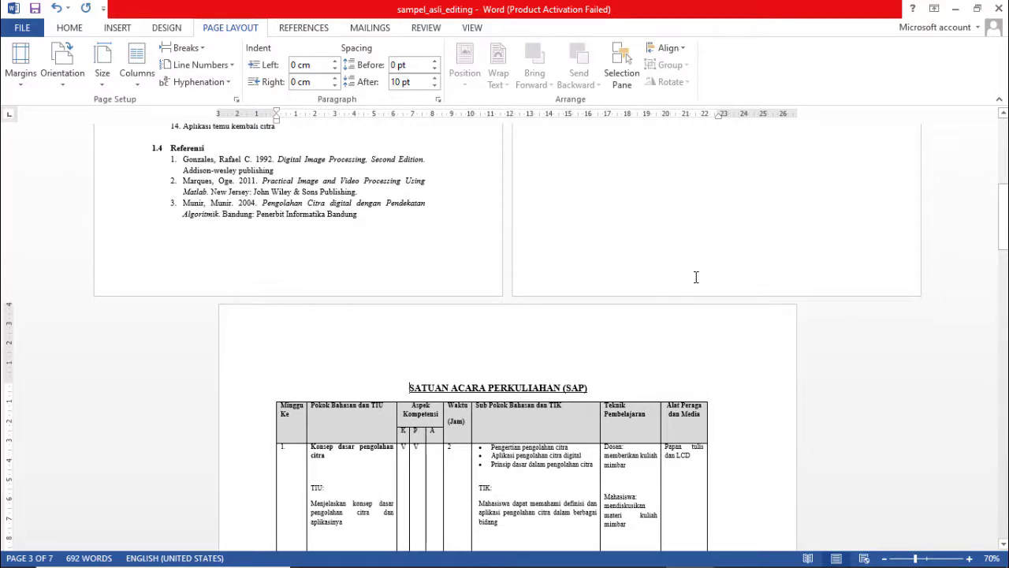
{"action": "left_click", "coordinate": [473, 30]}
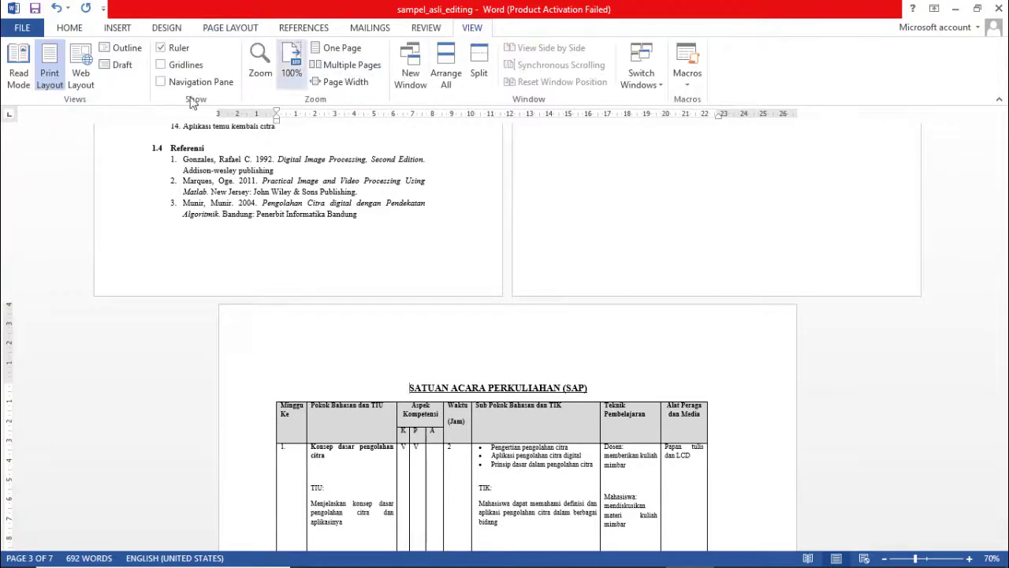
{"action": "left_click", "coordinate": [120, 66]}
{"action": "scroll", "coordinate": [662, 276], "scroll_direction": "down", "scroll_amount": 3}
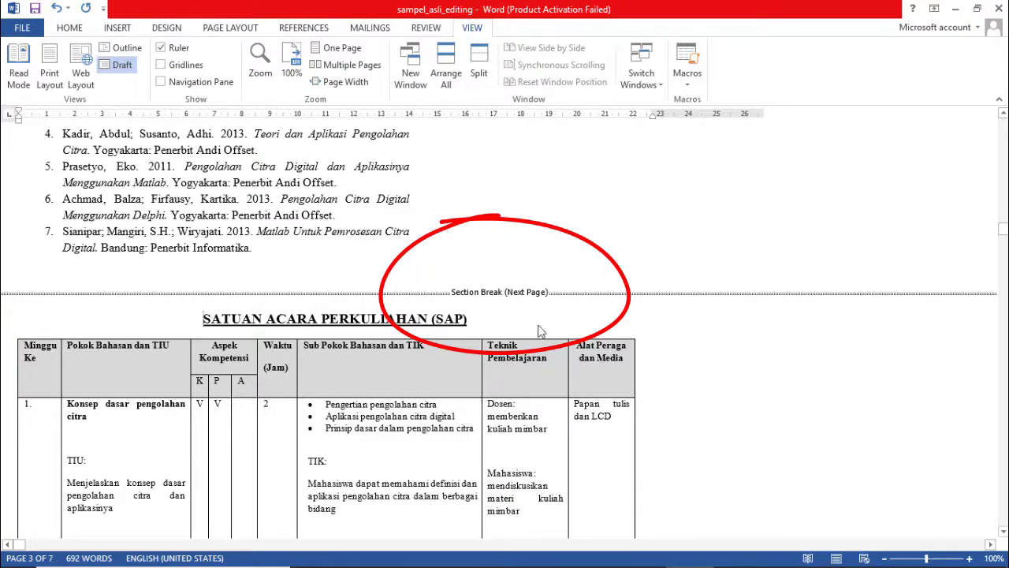
{"action": "left_click", "coordinate": [49, 89]}
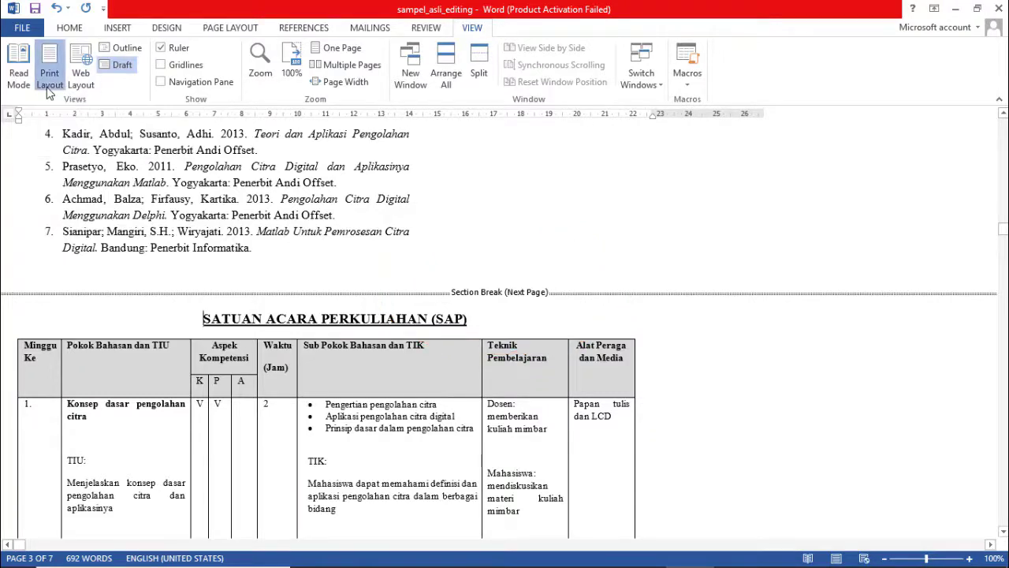
Set the page orientation to portrait from the KONTRAK PERKULIAHAN heading onward, applied to This point forward
{"action": "scroll", "coordinate": [900, 357], "scroll_direction": "down", "scroll_amount": 10}
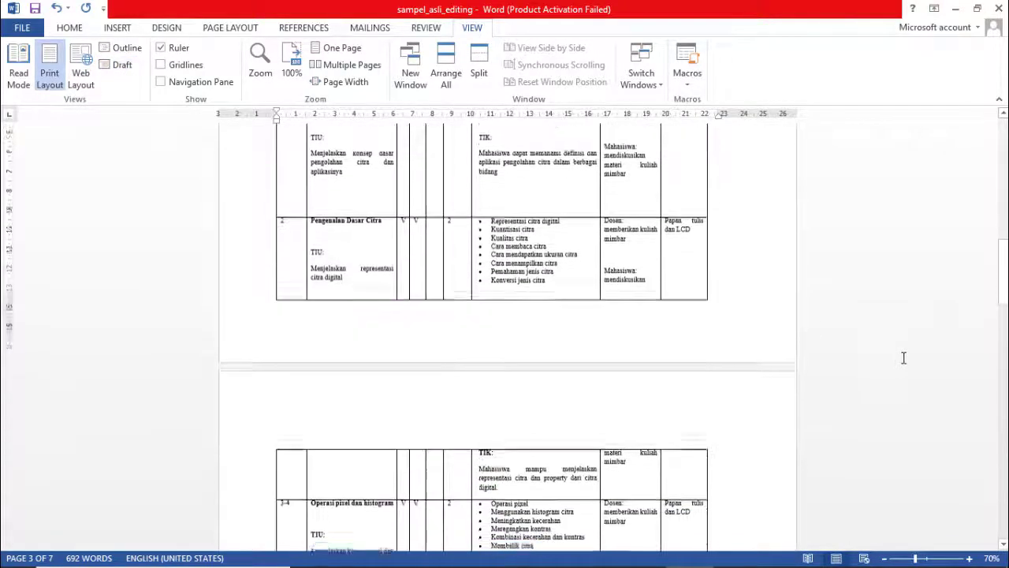
{"action": "scroll", "coordinate": [907, 357], "scroll_direction": "down", "scroll_amount": 8}
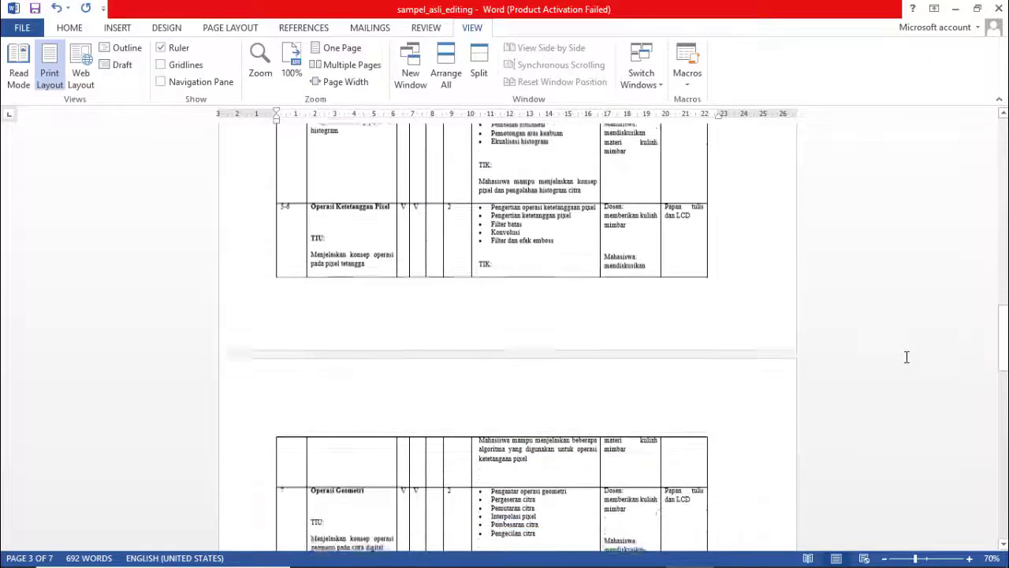
{"action": "scroll", "coordinate": [907, 357], "scroll_direction": "down", "scroll_amount": 5}
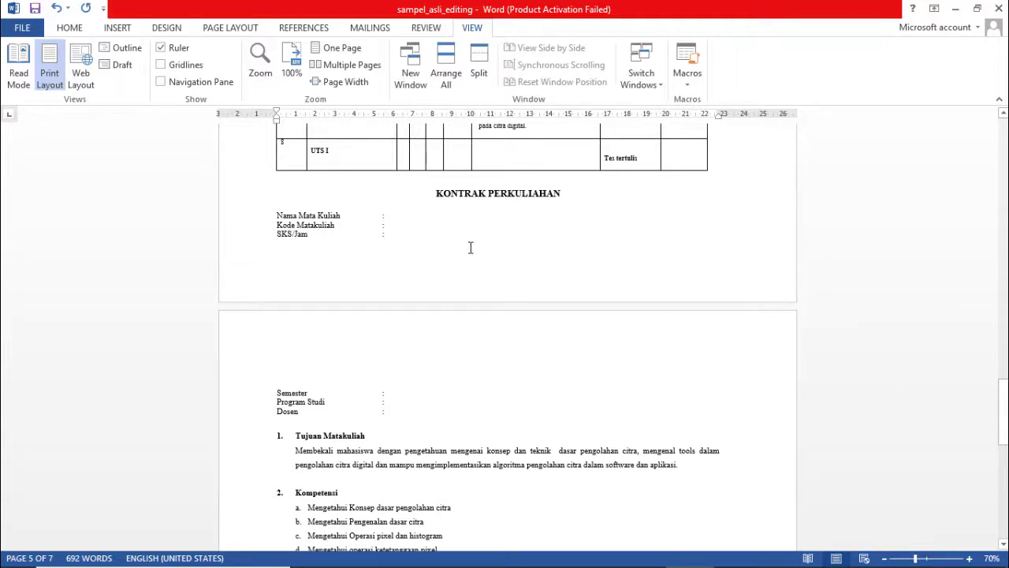
{"action": "left_click", "coordinate": [435, 194]}
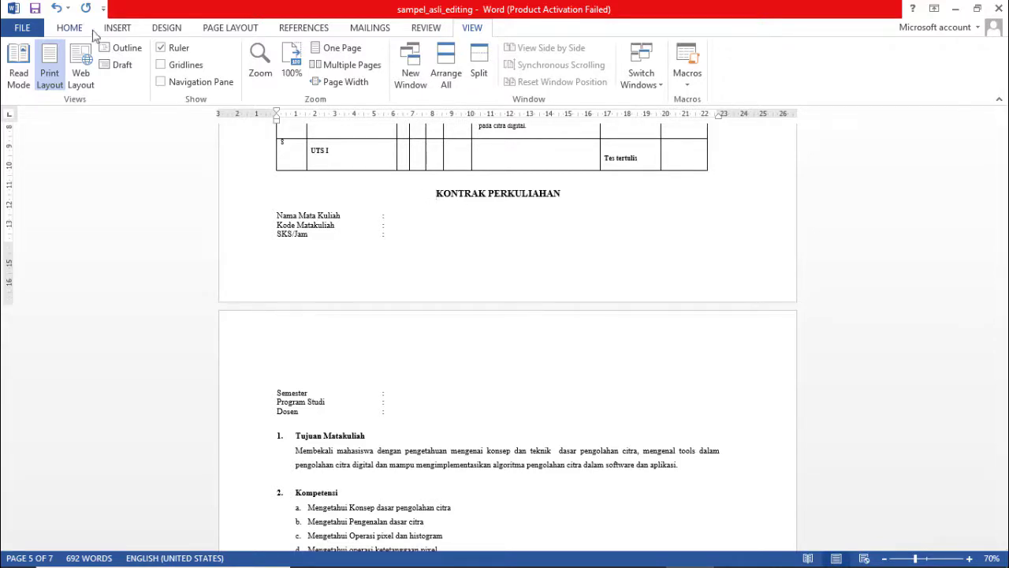
{"action": "left_click", "coordinate": [209, 32]}
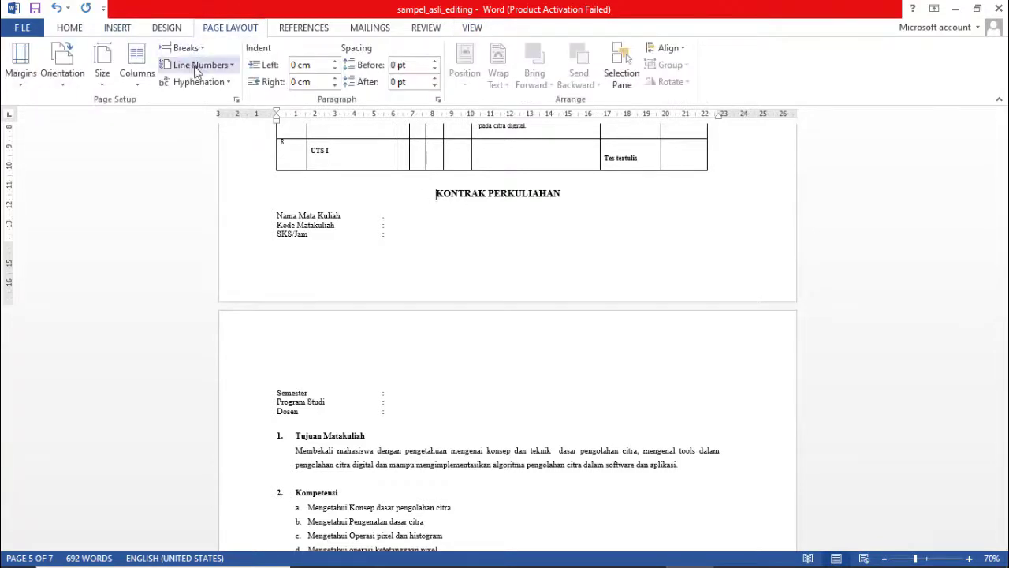
{"action": "left_click", "coordinate": [236, 100]}
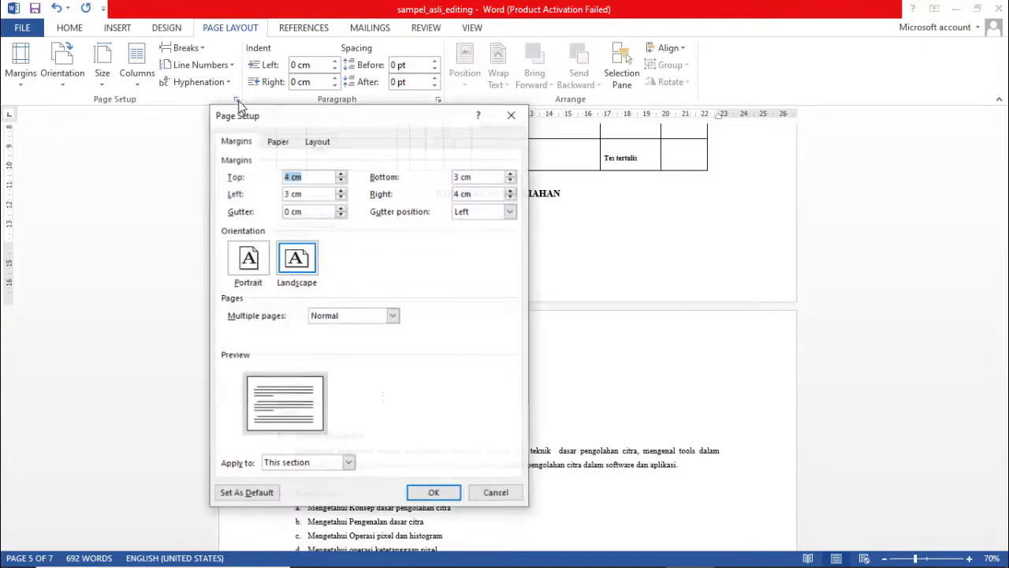
{"action": "left_click", "coordinate": [245, 265]}
{"action": "left_click", "coordinate": [348, 462]}
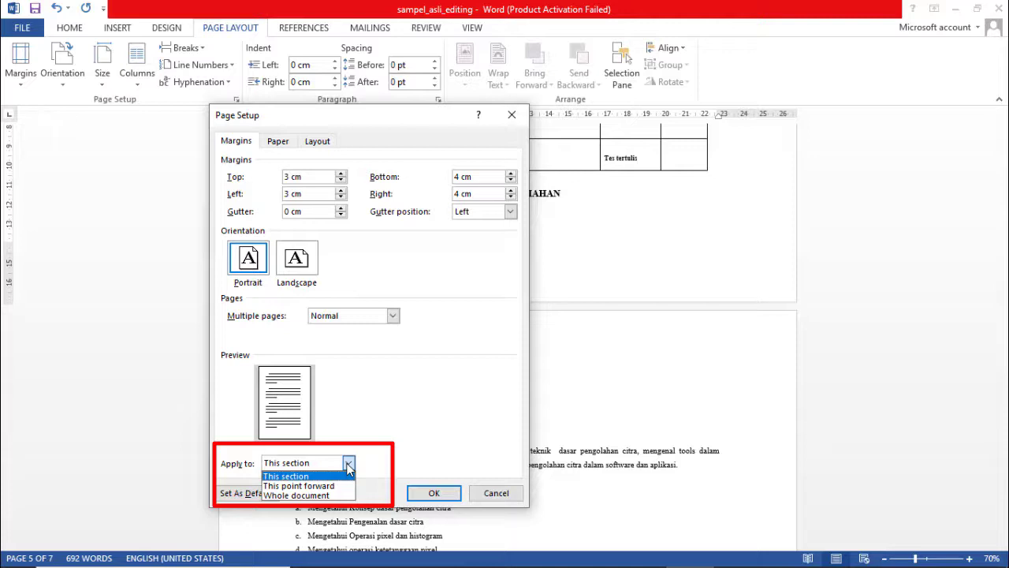
{"action": "left_click", "coordinate": [336, 487]}
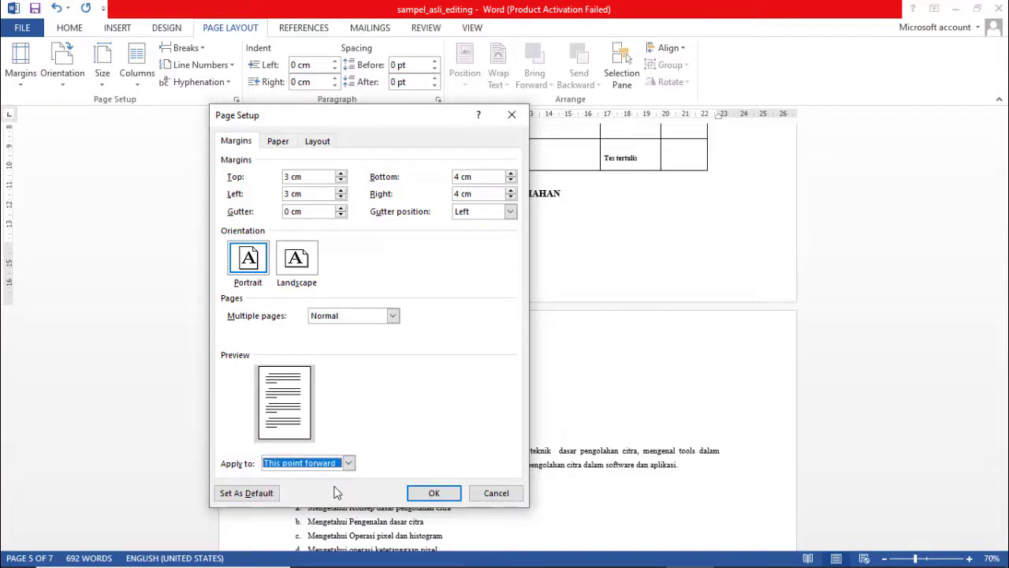
{"action": "left_click", "coordinate": [434, 495]}
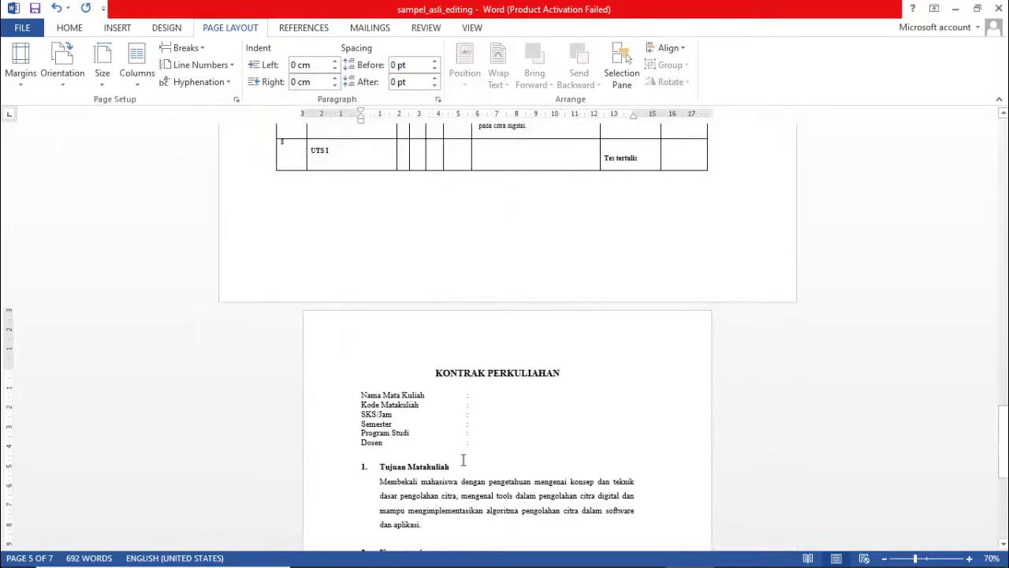
Look through the whole document, from the last page back to the first, to review each section's page orientation
{"action": "scroll", "coordinate": [863, 325], "scroll_direction": "down", "scroll_amount": 3}
{"action": "scroll", "coordinate": [862, 325], "scroll_direction": "down", "scroll_amount": 5}
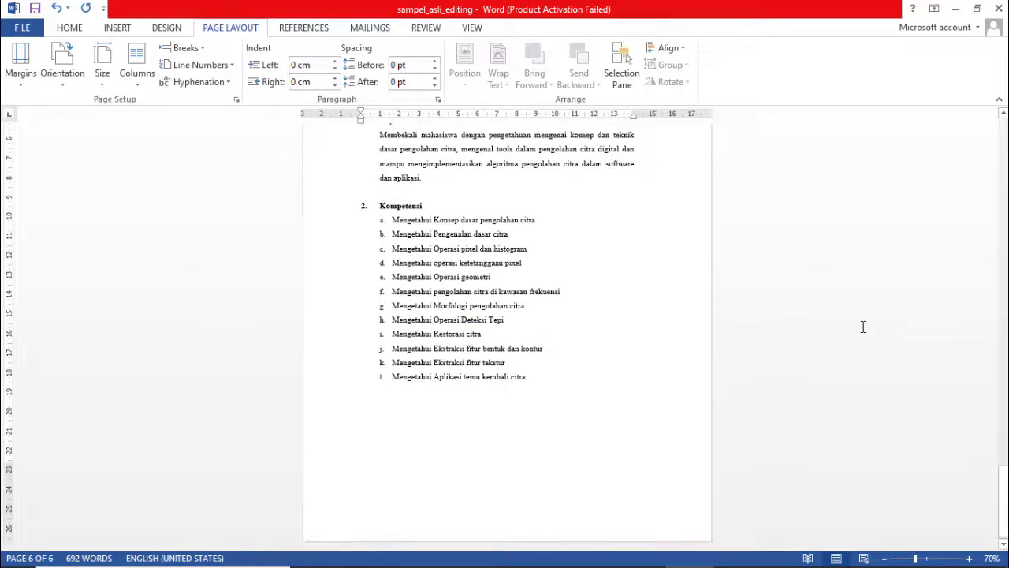
{"action": "scroll", "coordinate": [862, 325], "scroll_direction": "up", "scroll_amount": 7}
{"action": "scroll", "coordinate": [862, 326], "scroll_direction": "up", "scroll_amount": 20}
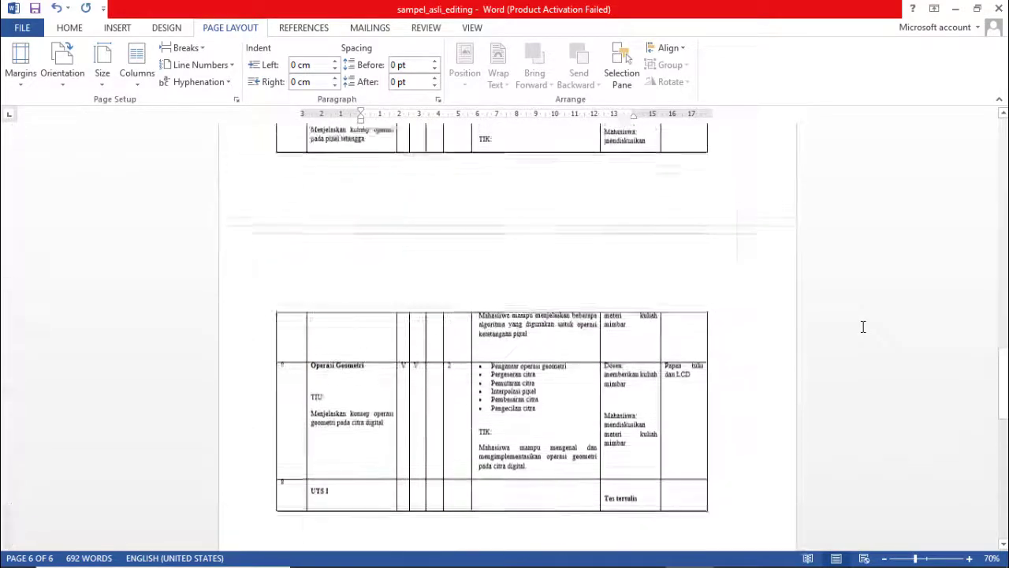
{"action": "scroll", "coordinate": [863, 325], "scroll_direction": "up", "scroll_amount": 20}
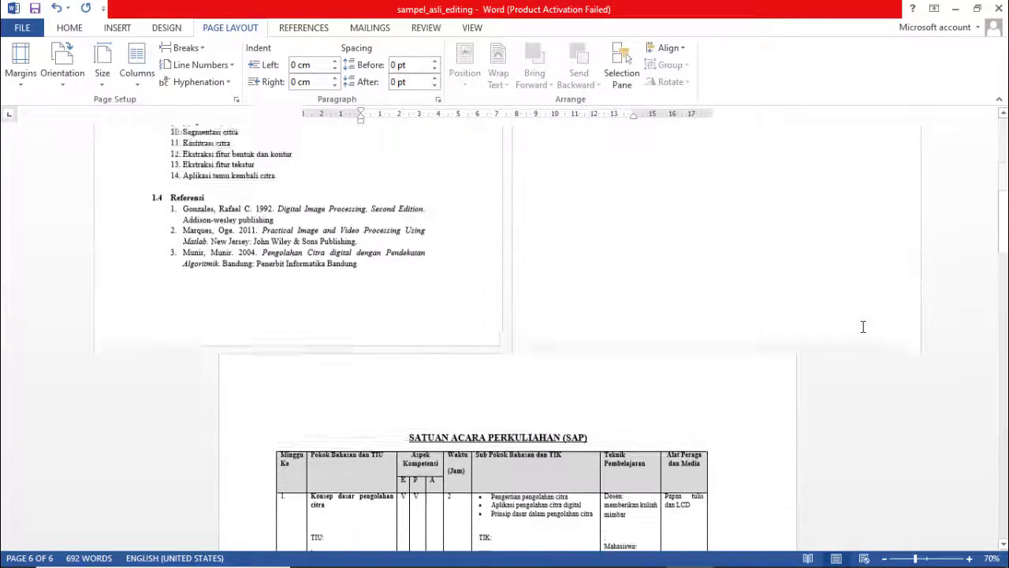
{"action": "scroll", "coordinate": [862, 325], "scroll_direction": "up", "scroll_amount": 1}
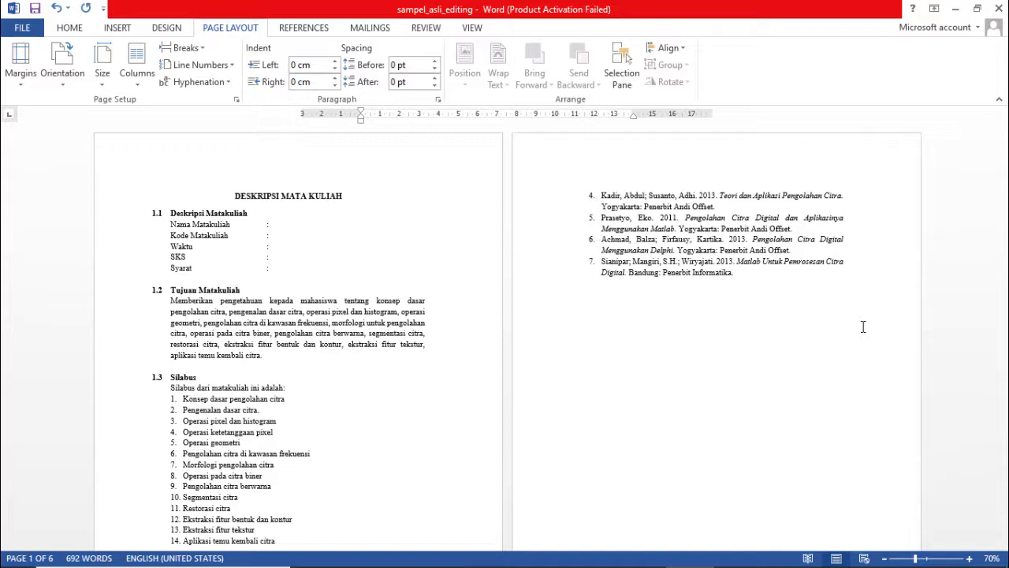
Open the header area on the first page and examine the header and footer section labels throughout the document
{"action": "double_click", "coordinate": [386, 177]}
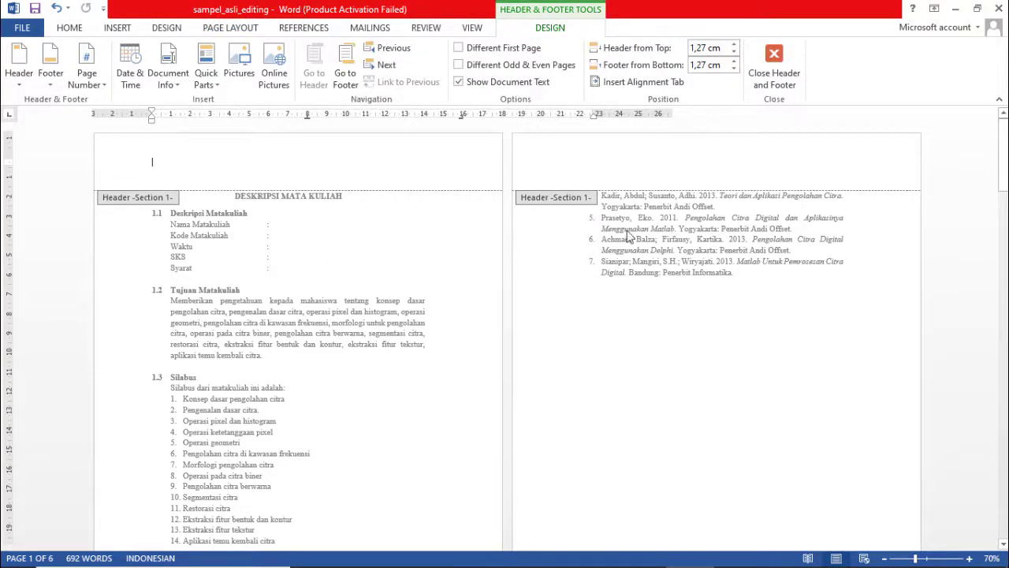
{"action": "scroll", "coordinate": [432, 321], "scroll_direction": "down", "scroll_amount": 7}
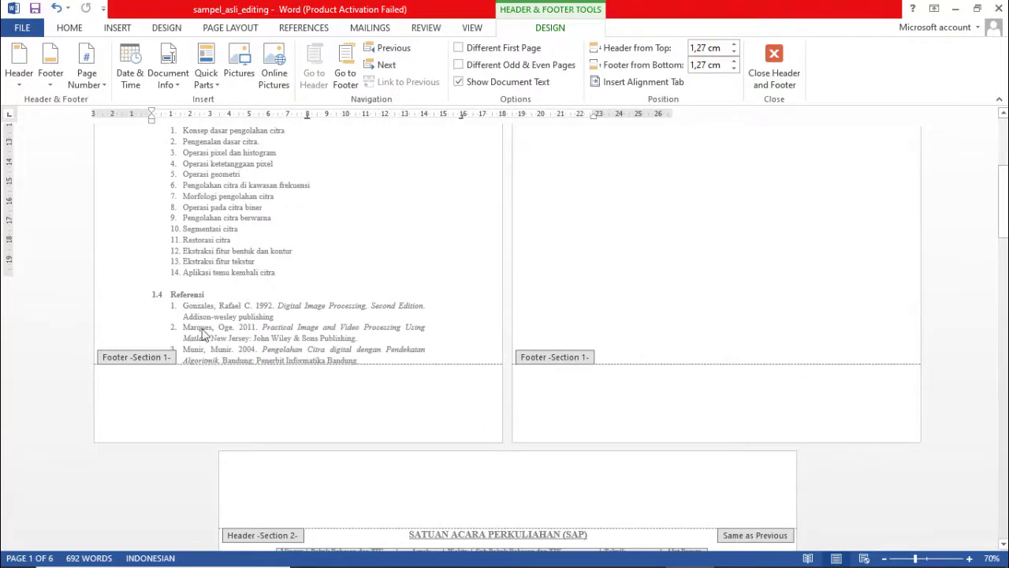
{"action": "scroll", "coordinate": [376, 428], "scroll_direction": "down", "scroll_amount": 2}
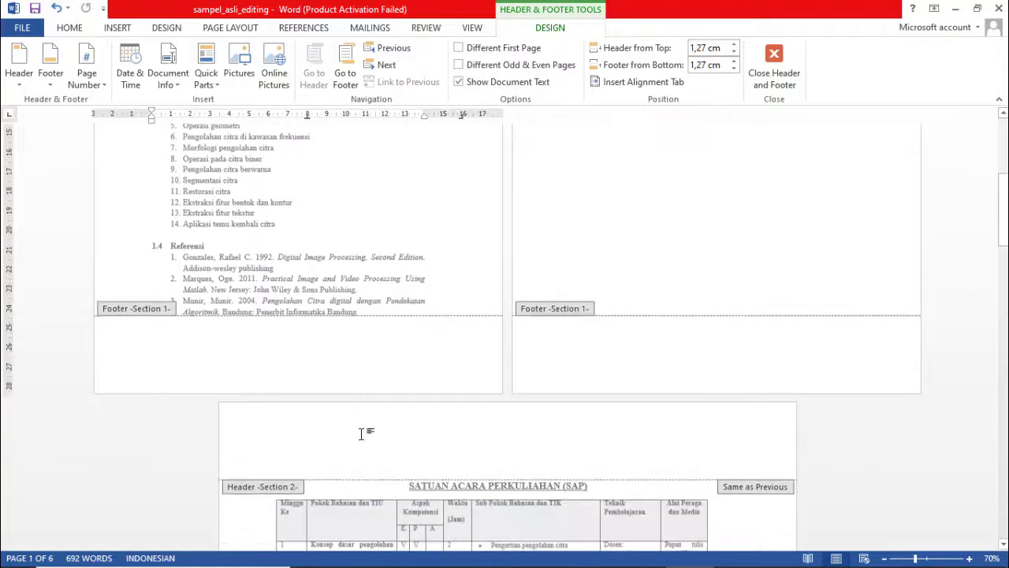
{"action": "scroll", "coordinate": [581, 417], "scroll_direction": "down", "scroll_amount": 10}
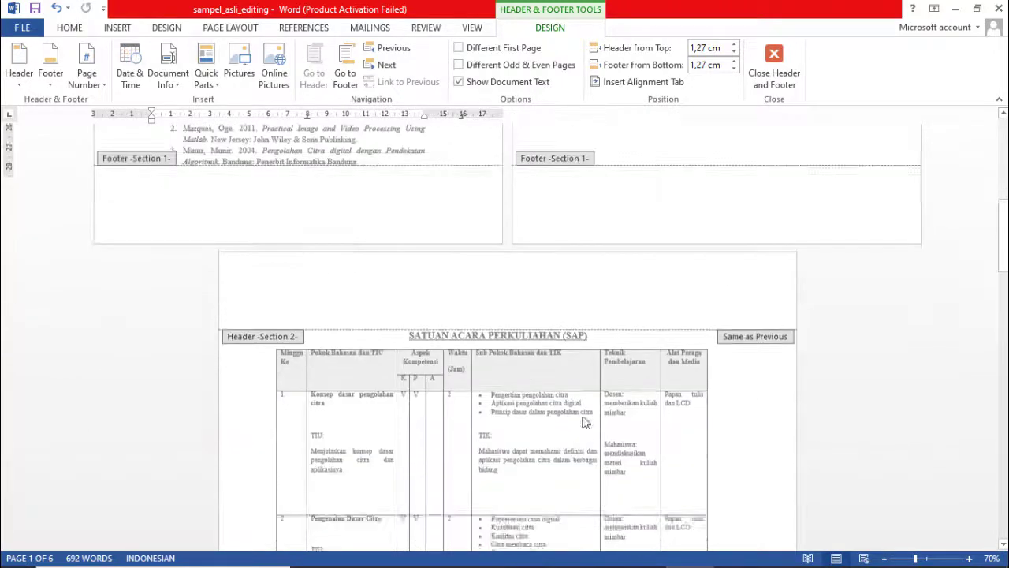
{"action": "scroll", "coordinate": [595, 419], "scroll_direction": "down", "scroll_amount": 2}
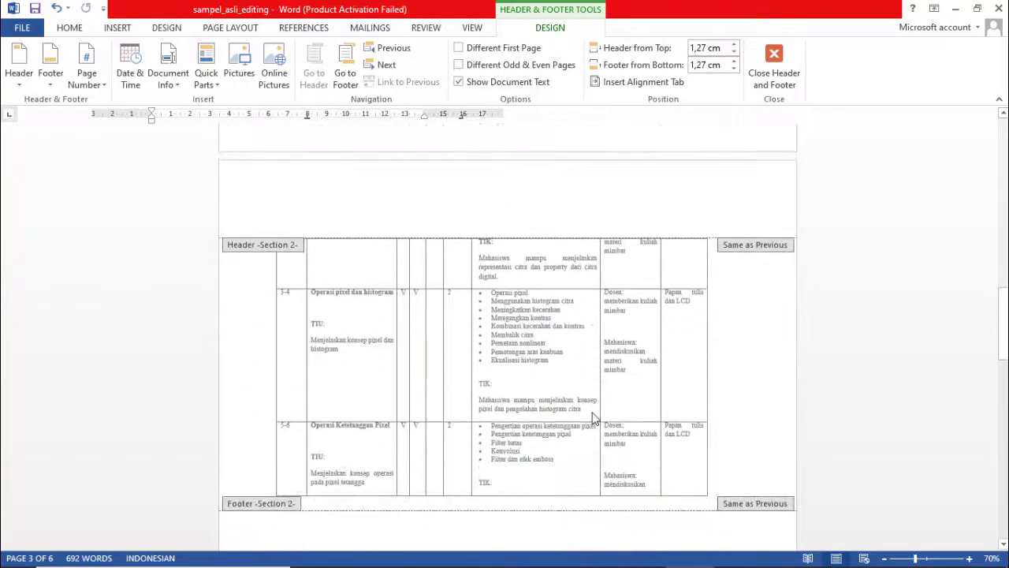
{"action": "scroll", "coordinate": [595, 419], "scroll_direction": "down", "scroll_amount": 6}
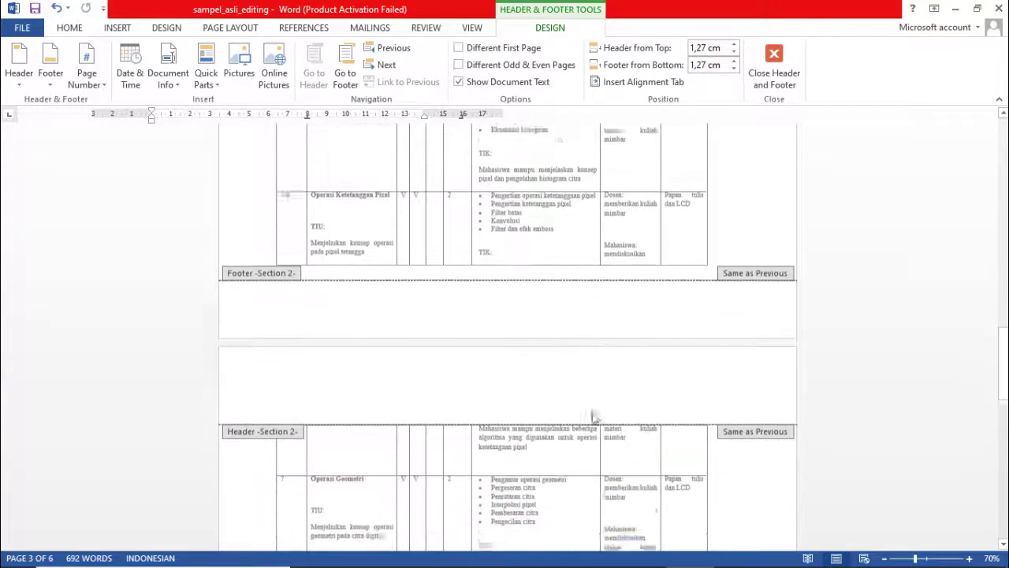
{"action": "scroll", "coordinate": [595, 419], "scroll_direction": "down", "scroll_amount": 10}
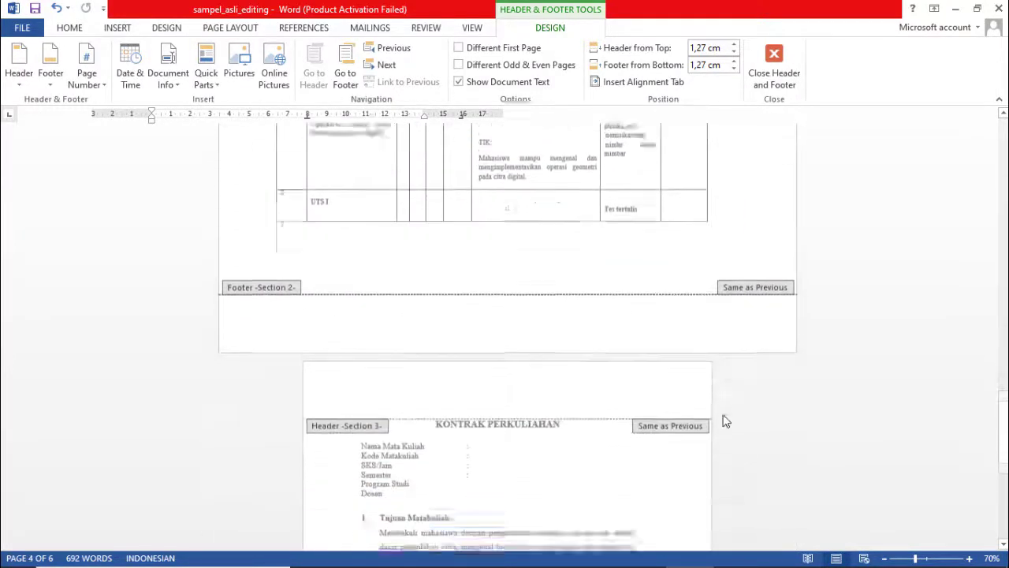
{"action": "scroll", "coordinate": [726, 422], "scroll_direction": "down", "scroll_amount": 5}
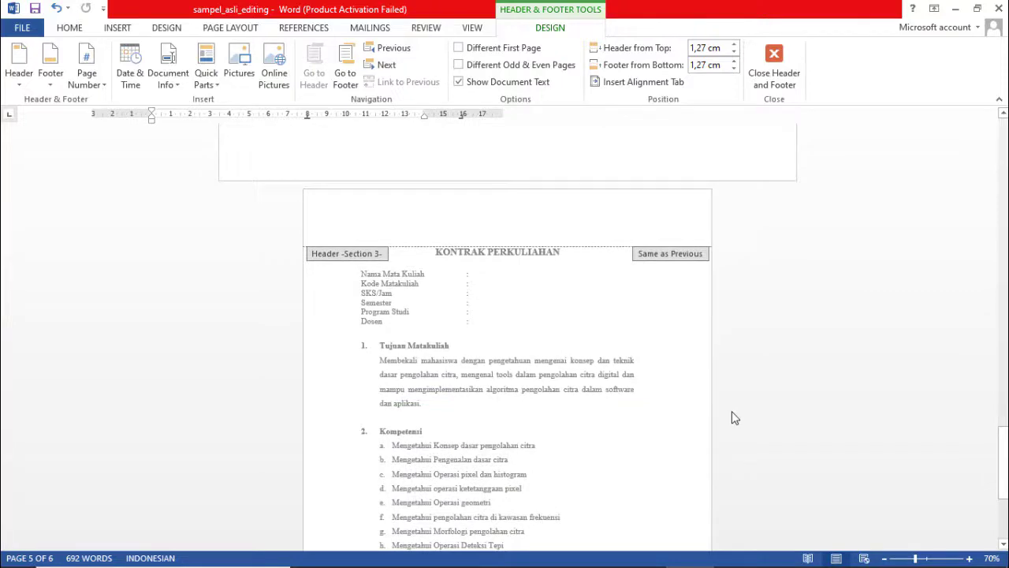
{"action": "scroll", "coordinate": [746, 356], "scroll_direction": "down", "scroll_amount": 6}
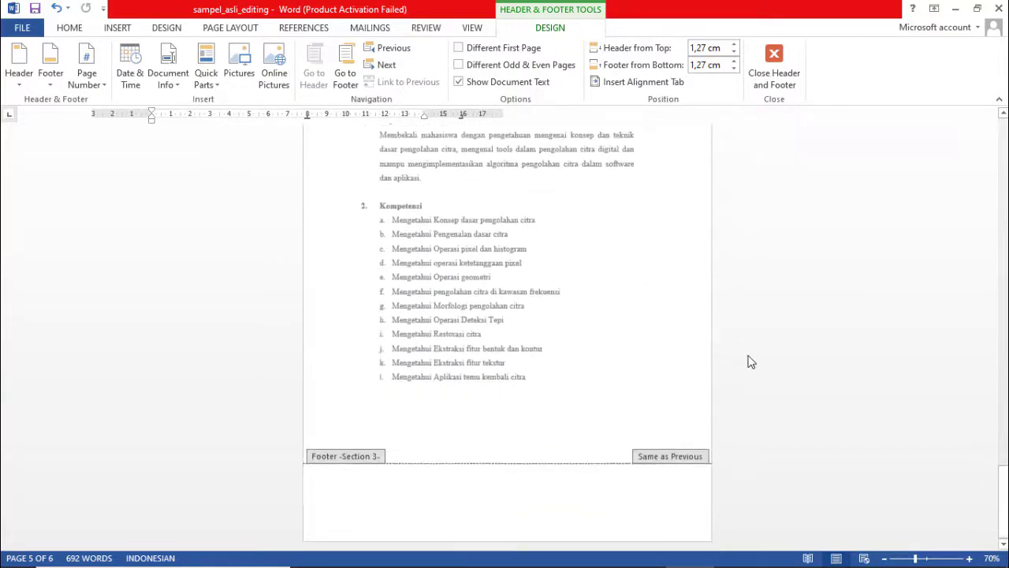
{"action": "scroll", "coordinate": [749, 367], "scroll_direction": "up", "scroll_amount": 15}
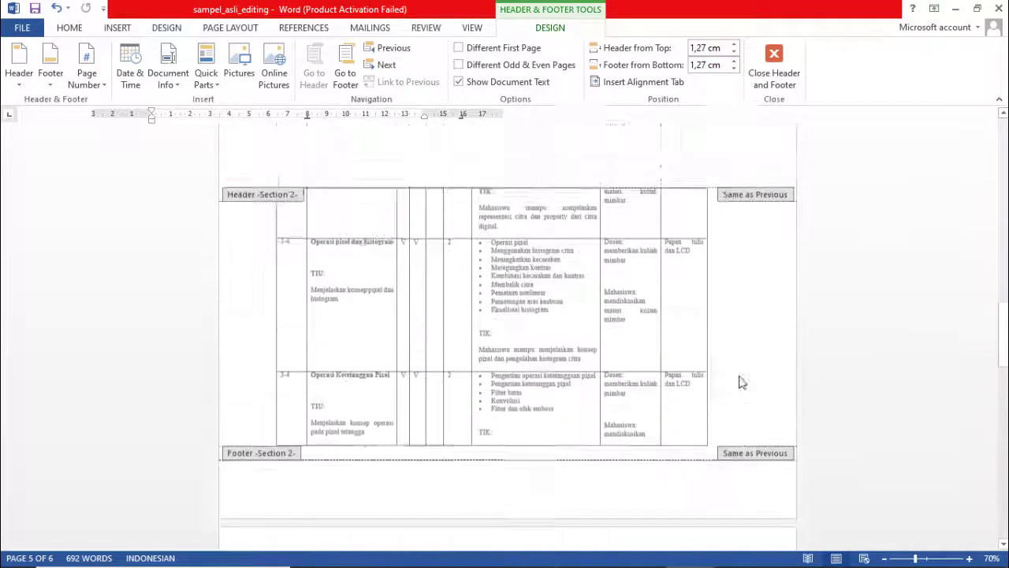
{"action": "scroll", "coordinate": [742, 383], "scroll_direction": "up", "scroll_amount": 15}
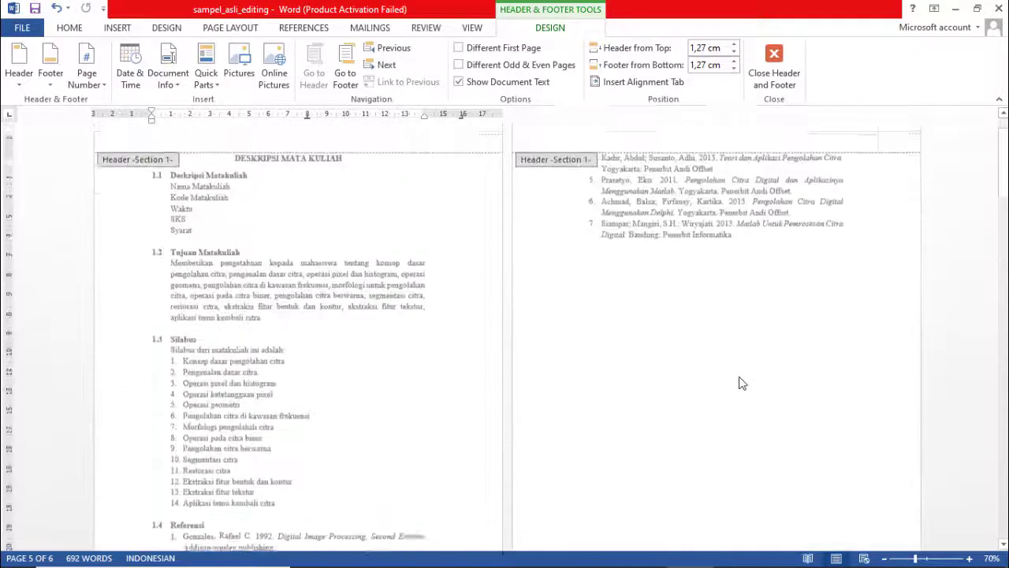
{"action": "scroll", "coordinate": [741, 382], "scroll_direction": "up", "scroll_amount": 1}
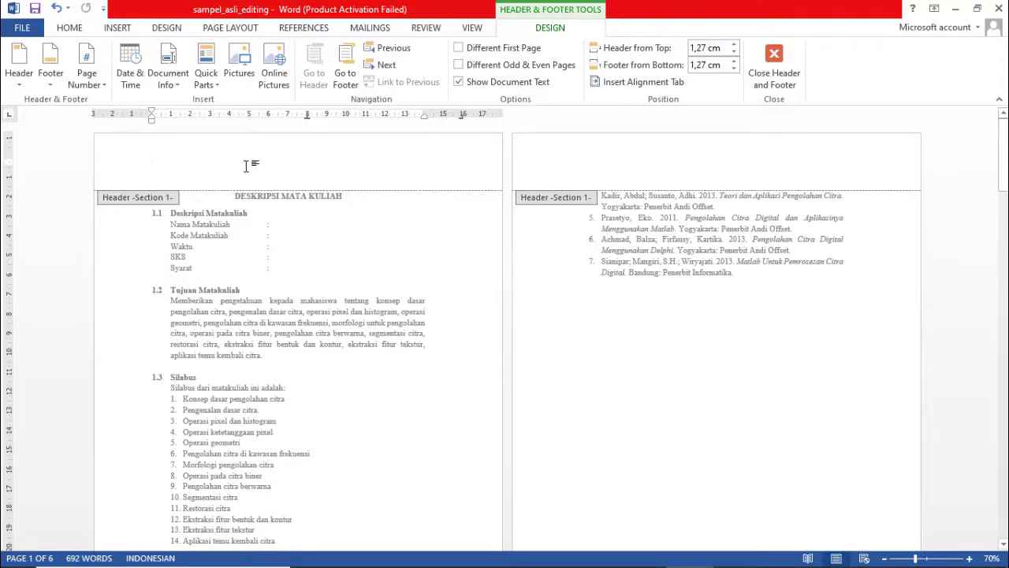
Set Section 1's page numbering to start at 1 and insert Plain Number 3 page numbers at the top of the page
{"action": "left_click", "coordinate": [122, 29]}
{"action": "left_click", "coordinate": [637, 82]}
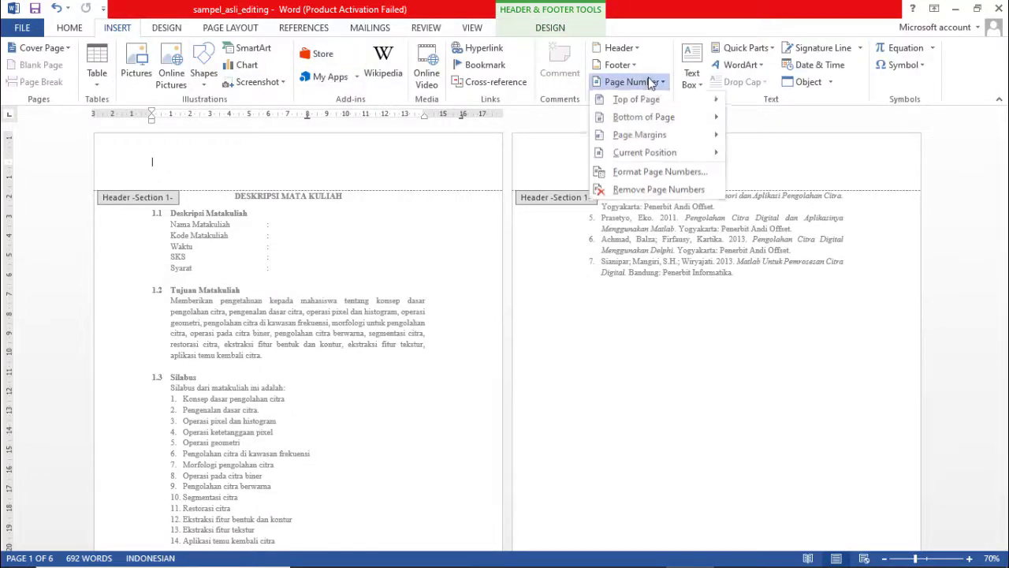
{"action": "left_click", "coordinate": [639, 180]}
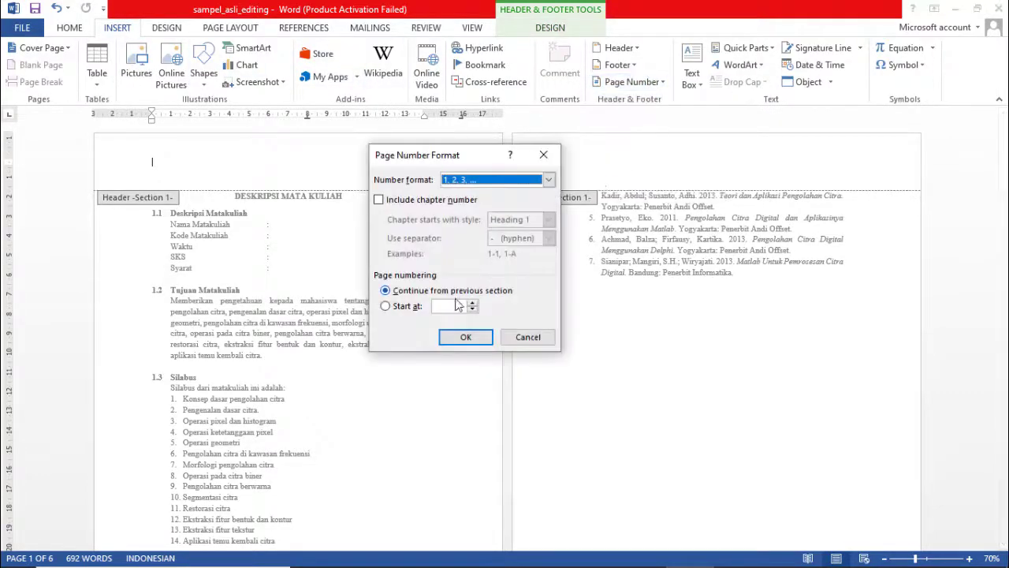
{"action": "left_click", "coordinate": [411, 315]}
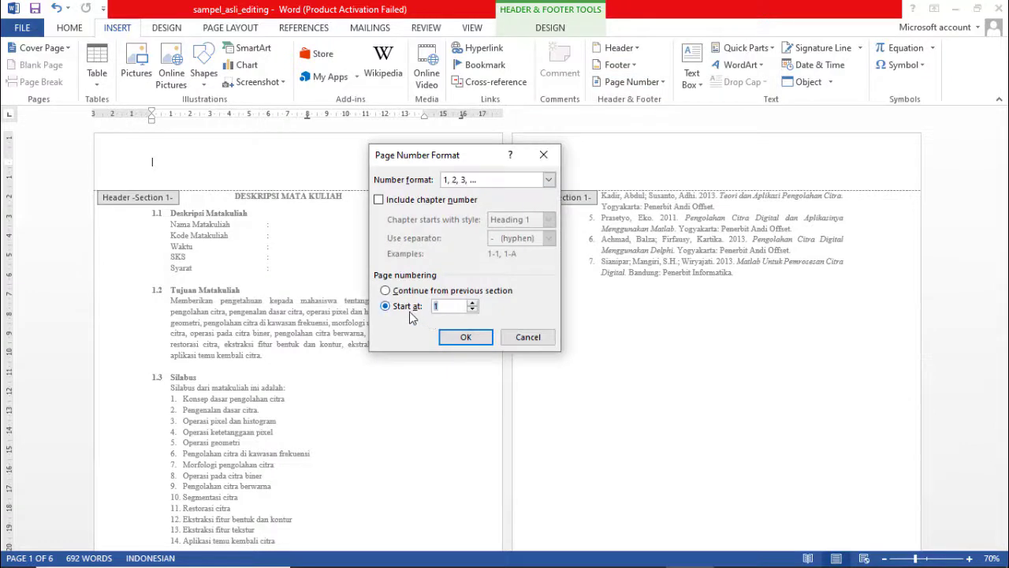
{"action": "left_click", "coordinate": [464, 337]}
{"action": "left_click", "coordinate": [622, 82]}
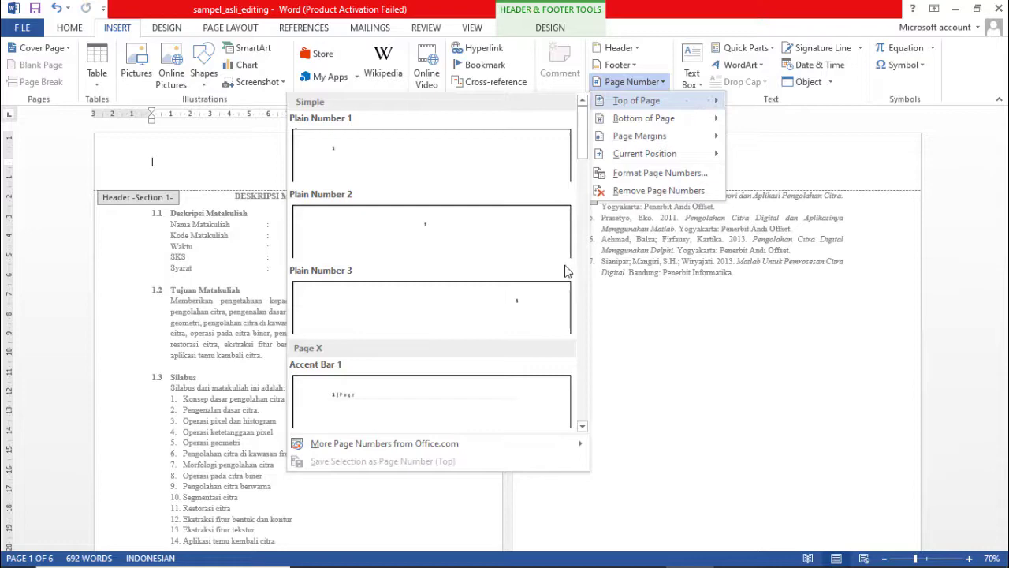
{"action": "left_click", "coordinate": [538, 314]}
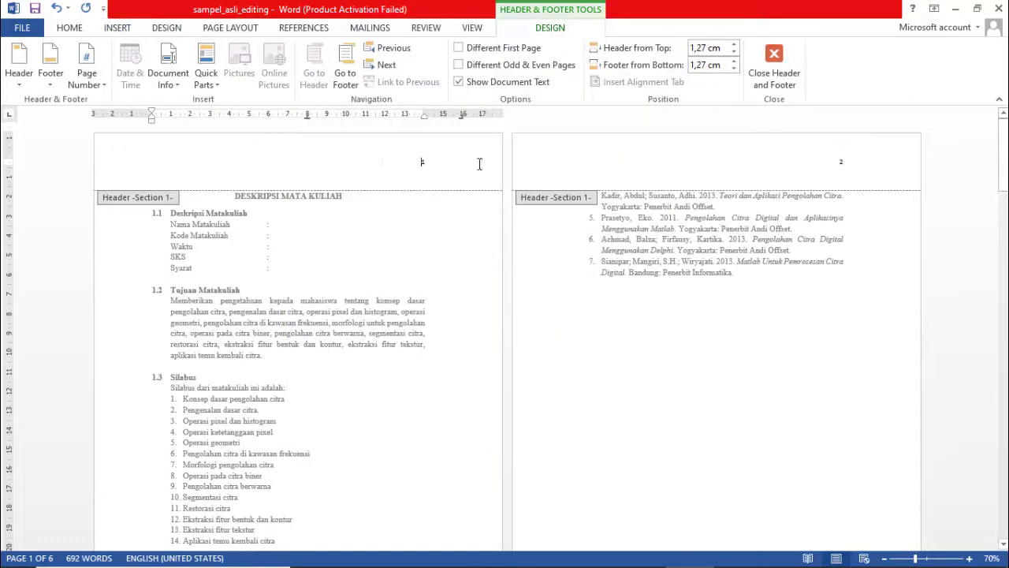
Examine the page numbers and the Same as Previous labels across the Section 1 and Section 2 headers and footers
{"action": "left_click_drag", "start_coordinate": [1005, 150], "coordinate": [994, 119]}
{"action": "scroll", "coordinate": [667, 244], "scroll_direction": "down", "scroll_amount": 10}
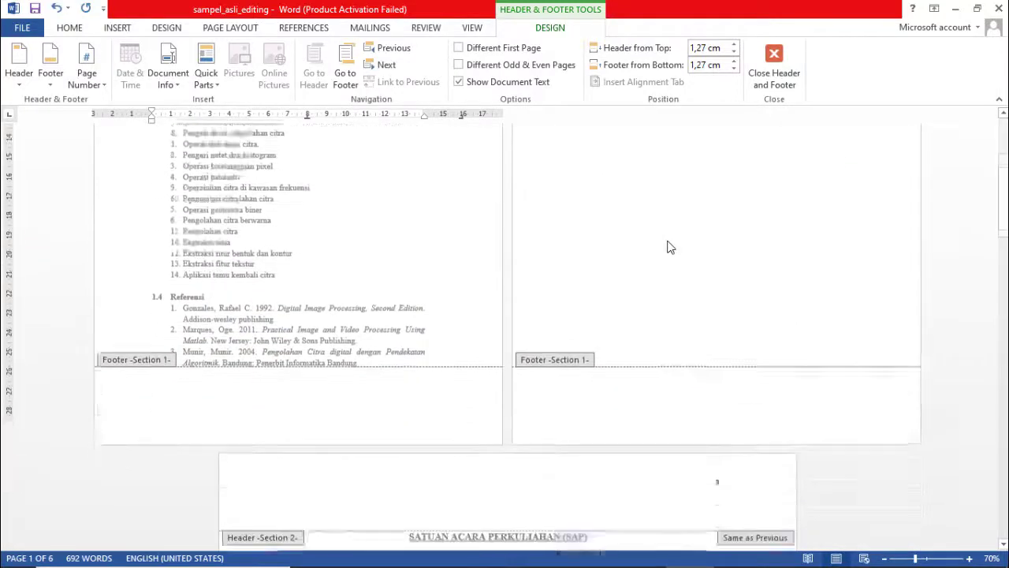
{"action": "scroll", "coordinate": [667, 244], "scroll_direction": "down", "scroll_amount": 4}
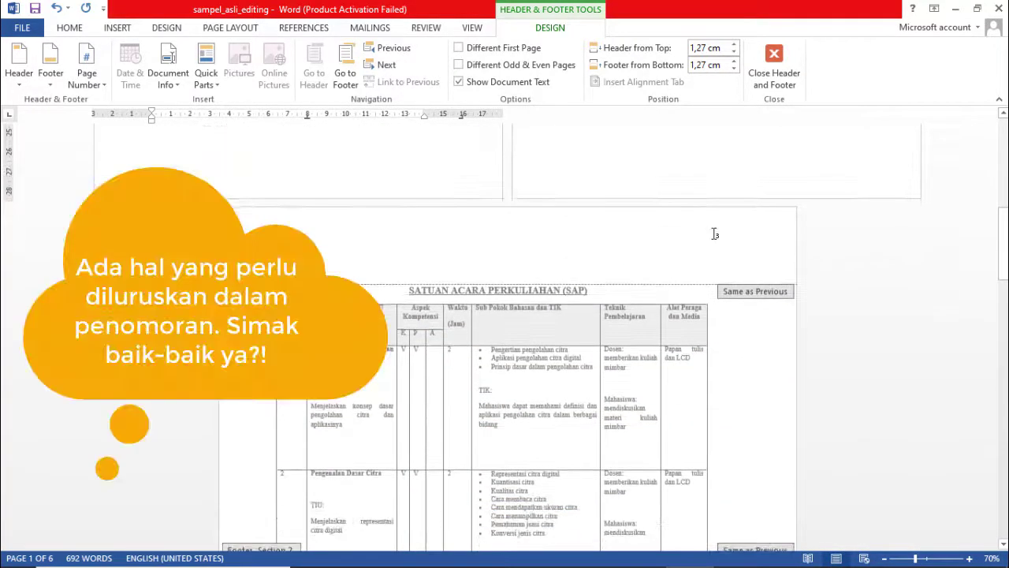
{"action": "left_click", "coordinate": [715, 234]}
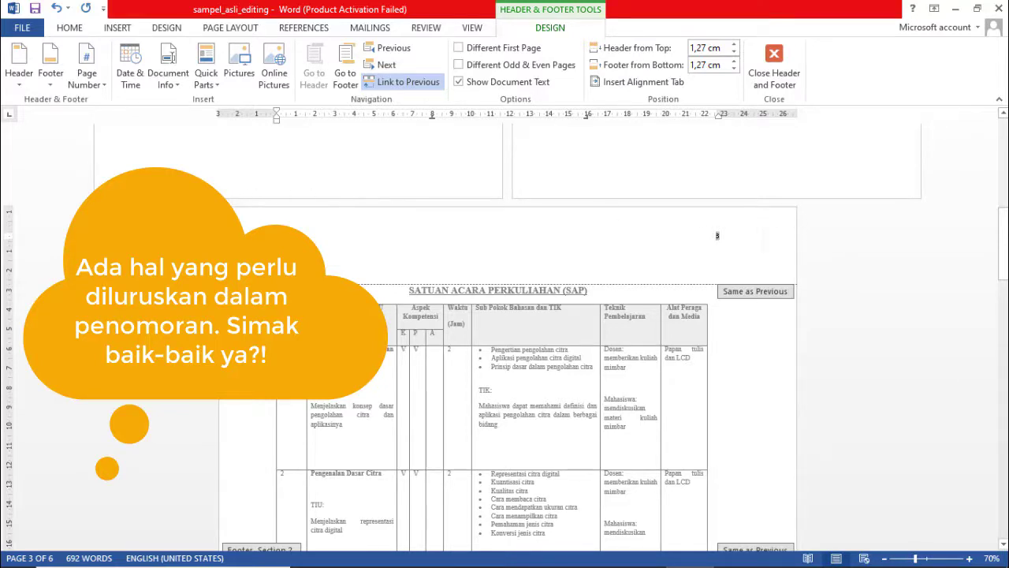
{"action": "scroll", "coordinate": [281, 310], "scroll_direction": "up", "scroll_amount": 8}
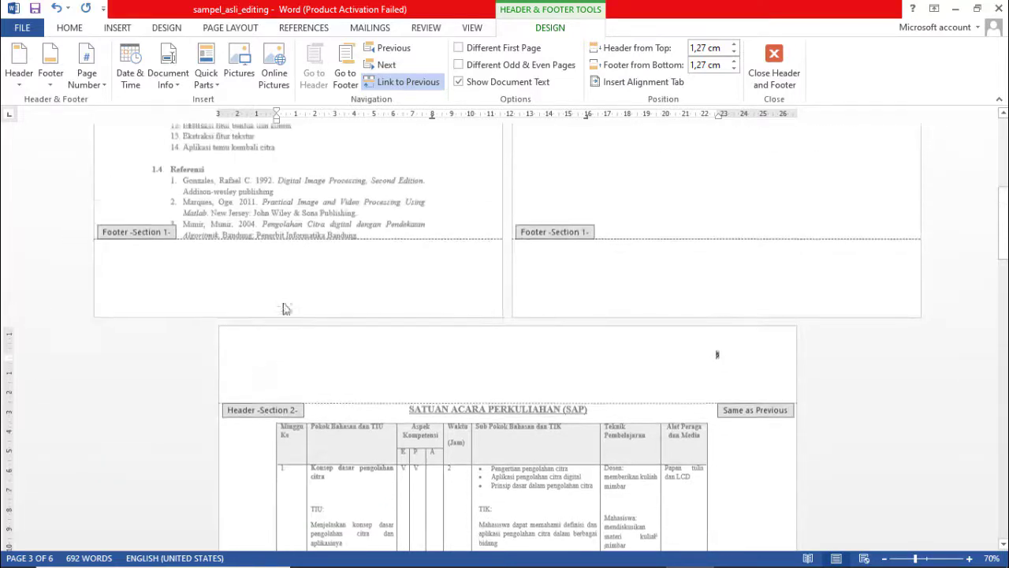
{"action": "scroll", "coordinate": [256, 323], "scroll_direction": "up", "scroll_amount": 2}
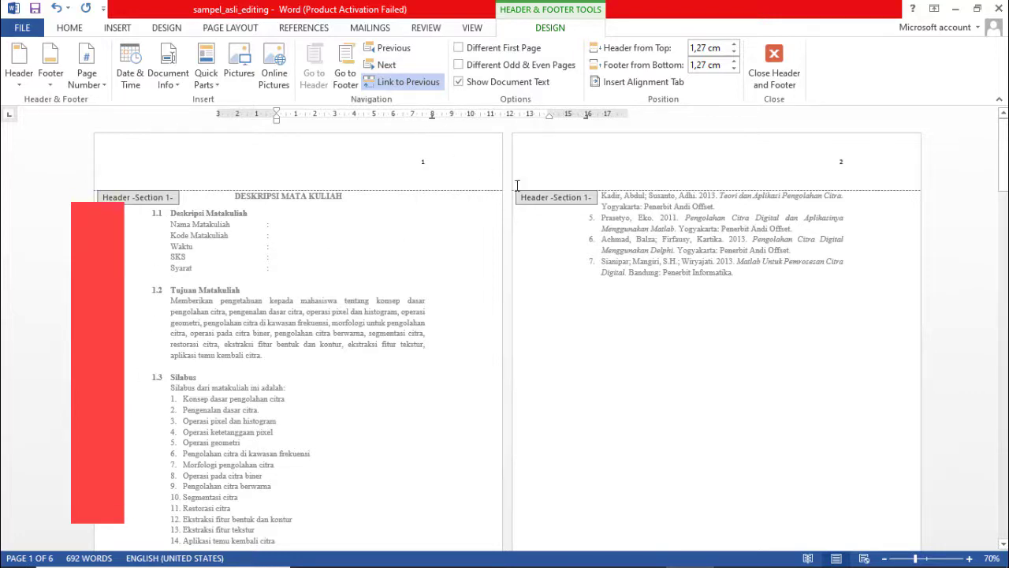
{"action": "scroll", "coordinate": [720, 288], "scroll_direction": "down", "scroll_amount": 8}
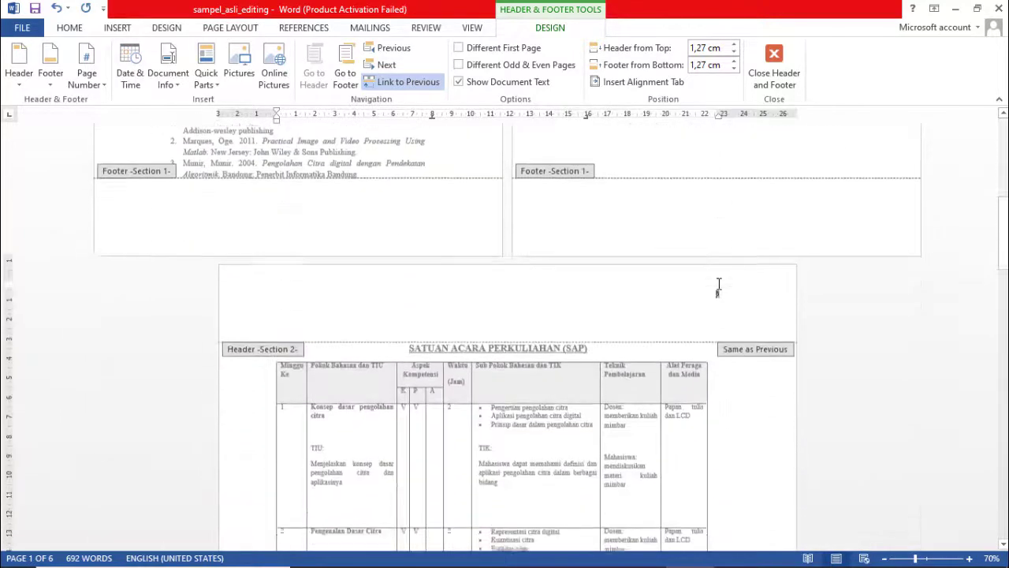
{"action": "scroll", "coordinate": [719, 289], "scroll_direction": "down", "scroll_amount": 2}
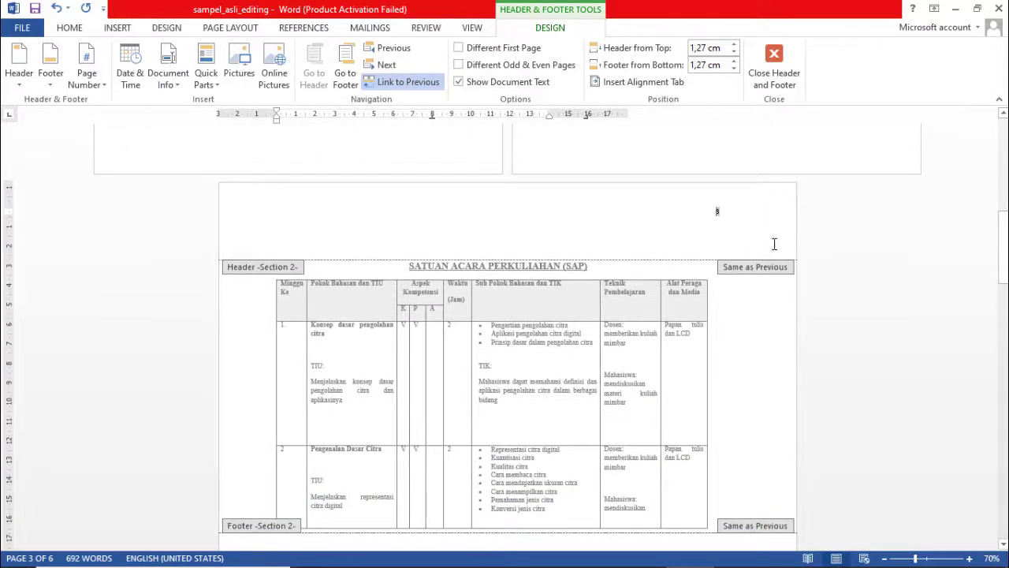
{"action": "scroll", "coordinate": [224, 237], "scroll_direction": "down", "scroll_amount": 2}
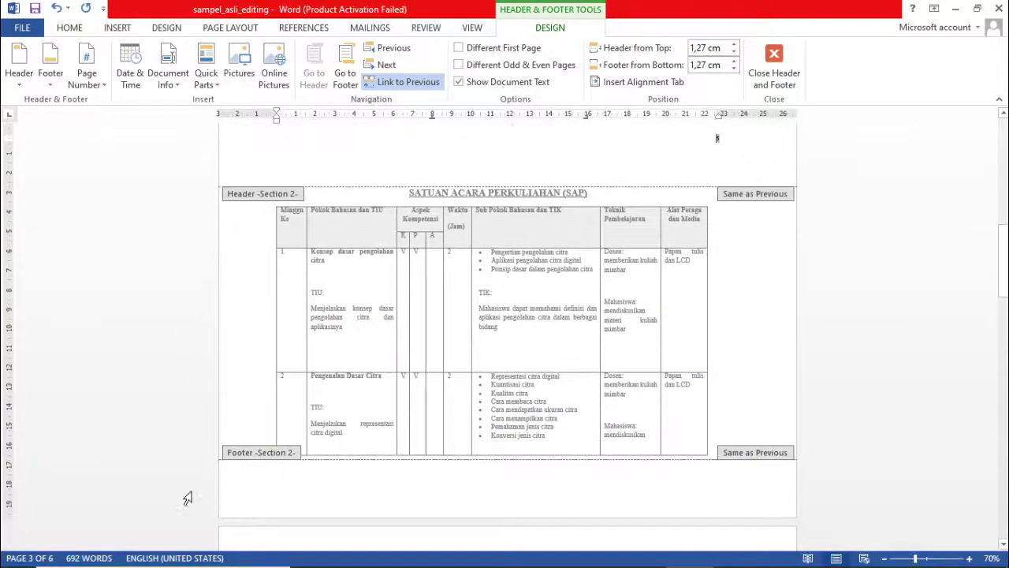
{"action": "scroll", "coordinate": [268, 323], "scroll_direction": "up", "scroll_amount": 2}
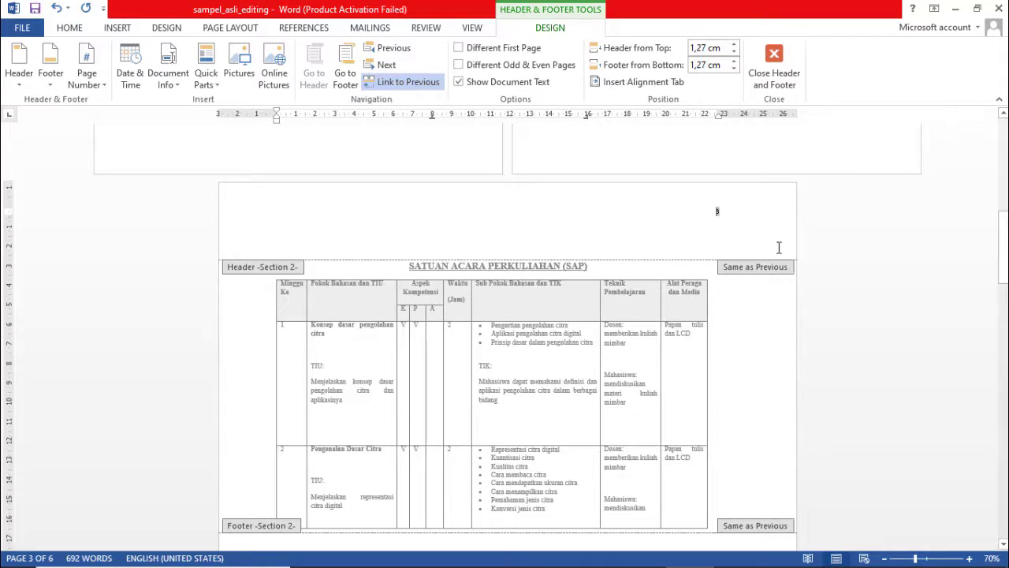
{"action": "scroll", "coordinate": [685, 239], "scroll_direction": "up", "scroll_amount": 3}
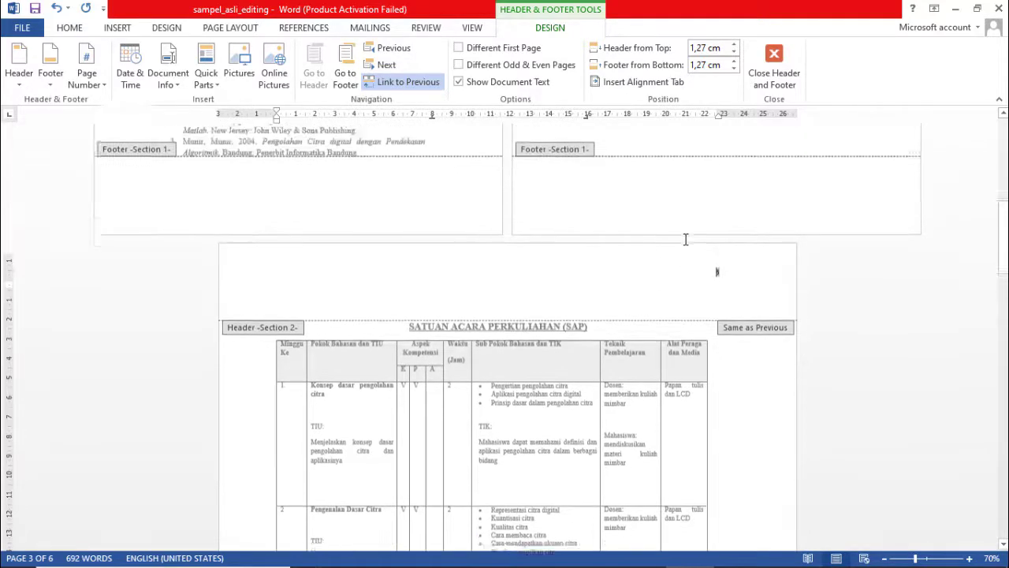
{"action": "scroll", "coordinate": [583, 293], "scroll_direction": "up", "scroll_amount": 15}
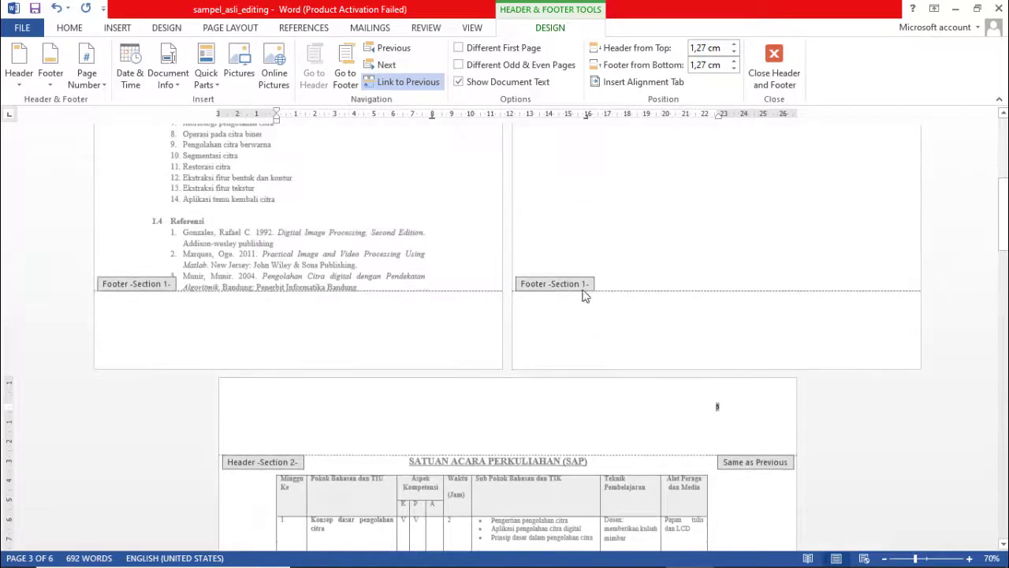
{"action": "scroll", "coordinate": [586, 295], "scroll_direction": "up", "scroll_amount": 1}
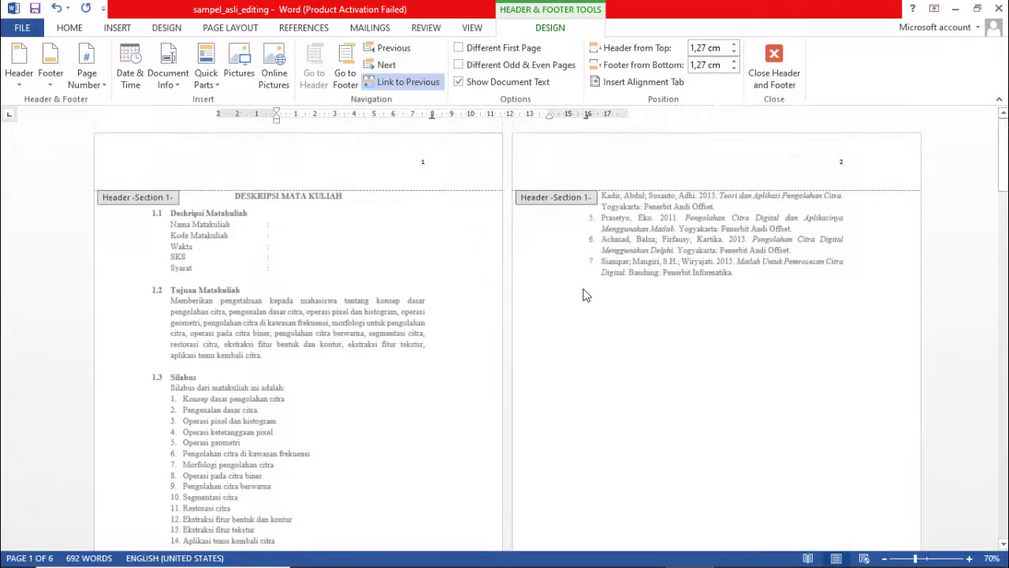
{"action": "scroll", "coordinate": [584, 295], "scroll_direction": "down", "scroll_amount": 20}
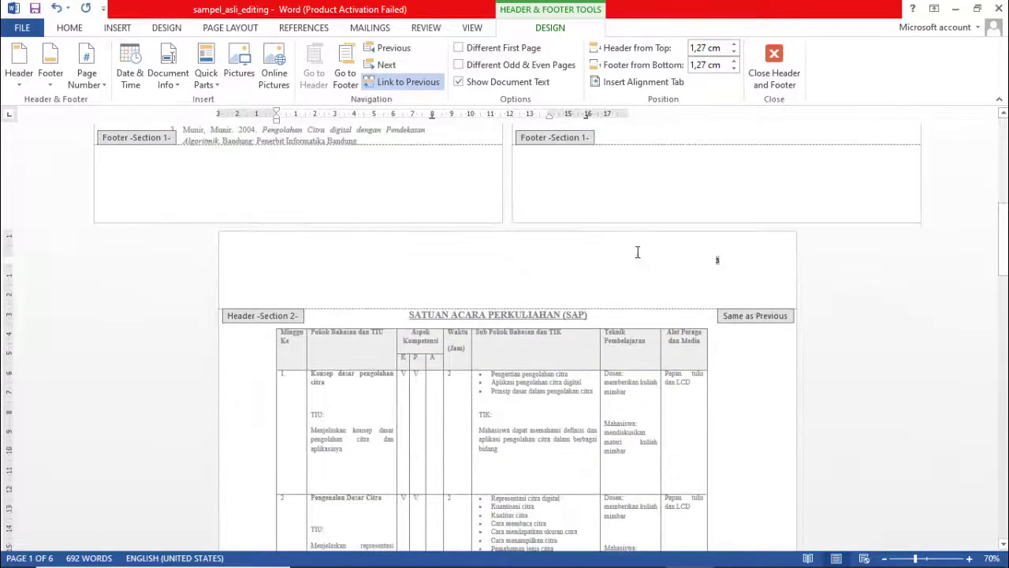
Turn off Link to Previous for both the header and the footer of Section 2, the landscape SAP table section
{"action": "left_click", "coordinate": [651, 271]}
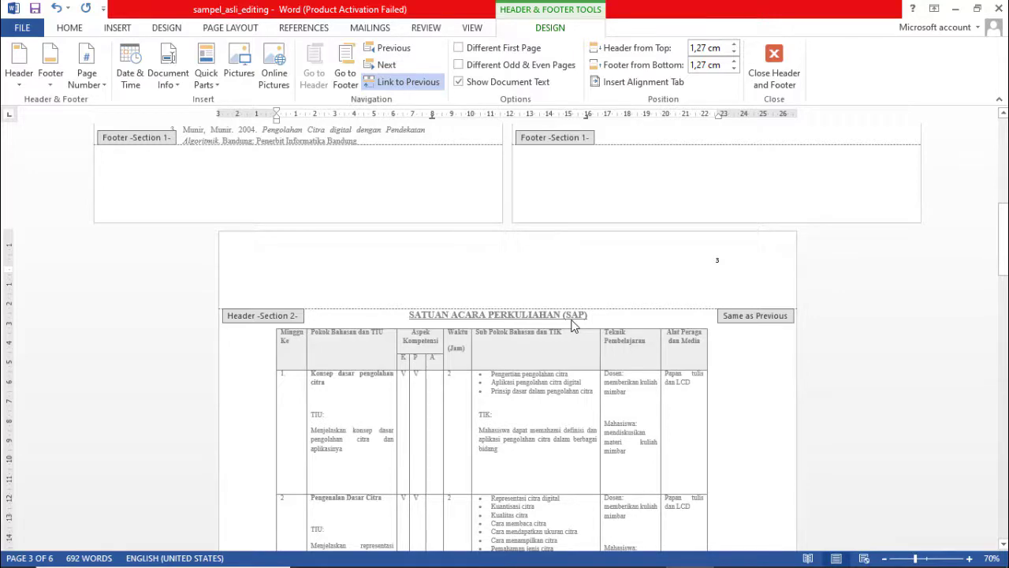
{"action": "left_click", "coordinate": [424, 82]}
{"action": "scroll", "coordinate": [775, 320], "scroll_direction": "down", "scroll_amount": 5}
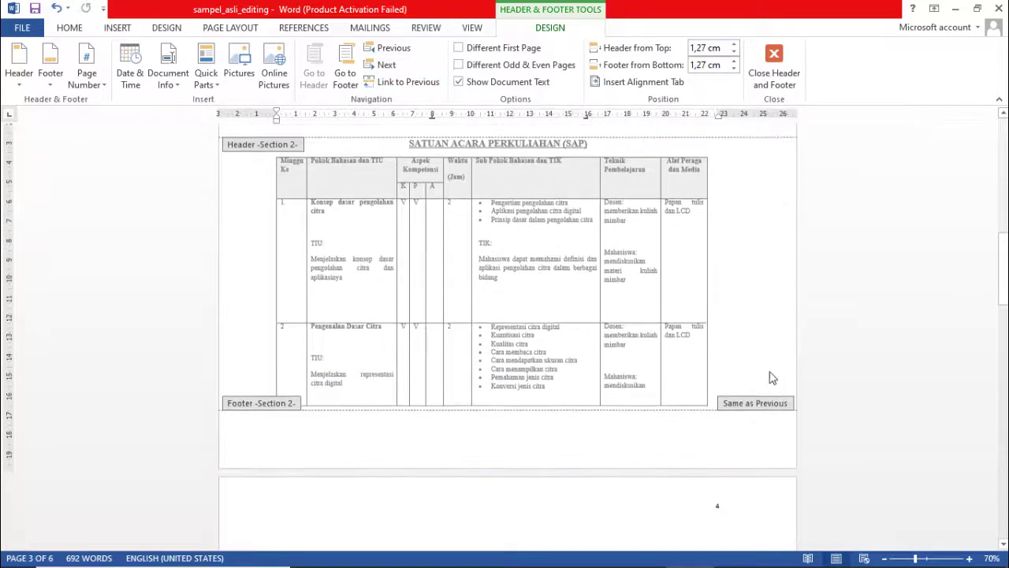
{"action": "left_click", "coordinate": [322, 456]}
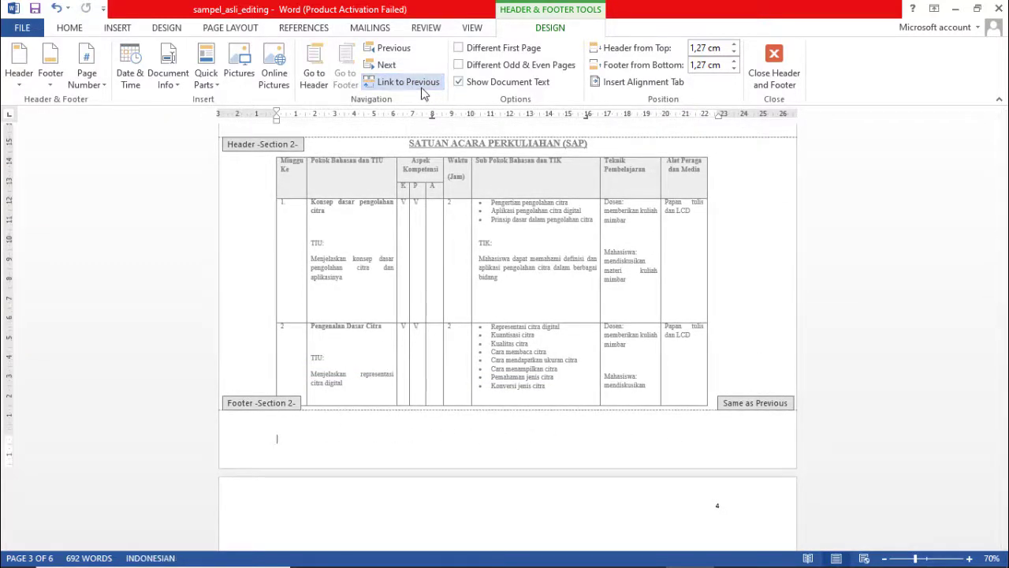
{"action": "left_click", "coordinate": [424, 87]}
{"action": "scroll", "coordinate": [707, 299], "scroll_direction": "down", "scroll_amount": 12}
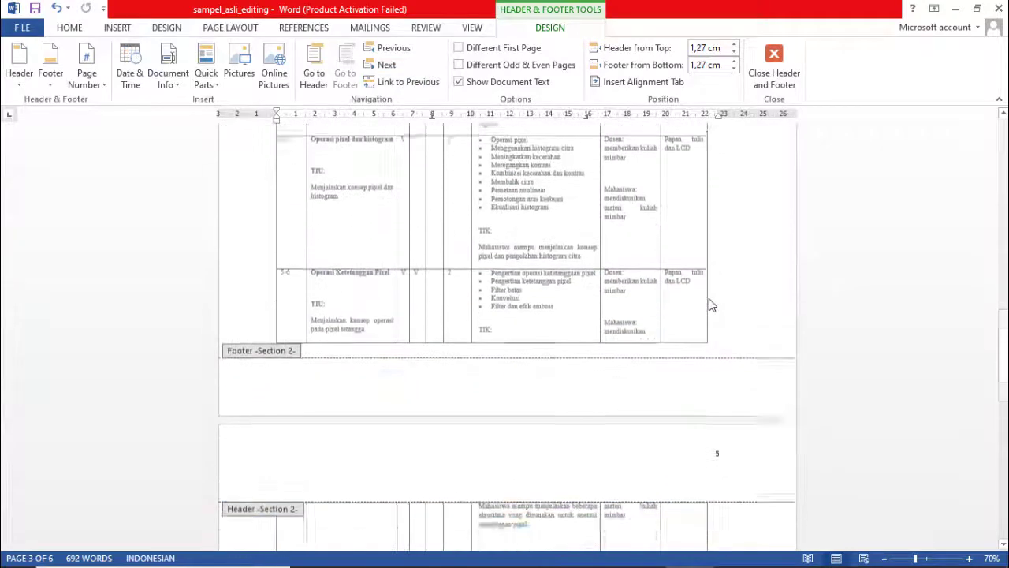
{"action": "scroll", "coordinate": [709, 305], "scroll_direction": "down", "scroll_amount": 12}
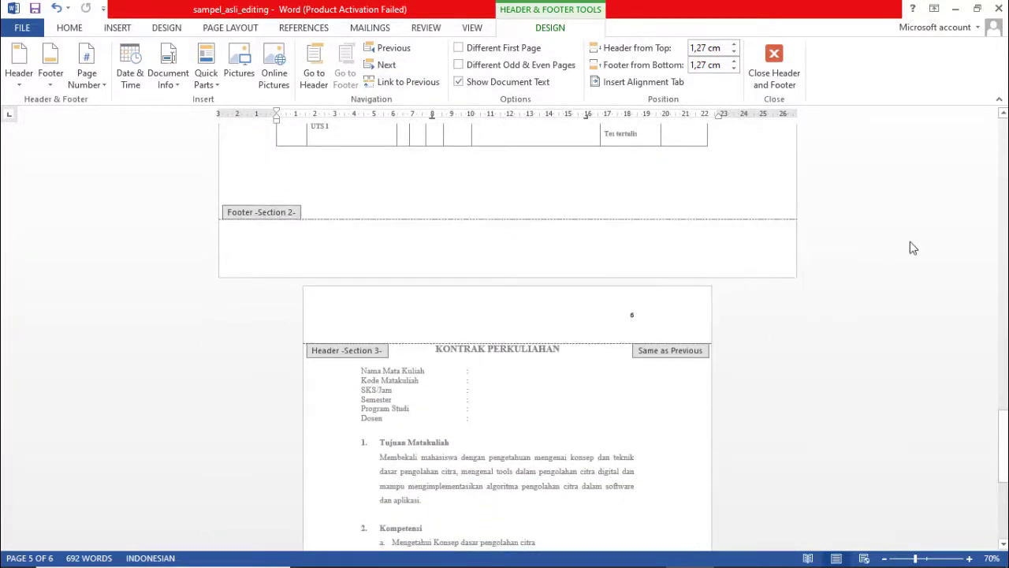
Delete the page number from the header of Section 2, the landscape SAP table section
{"action": "scroll", "coordinate": [909, 248], "scroll_direction": "up", "scroll_amount": 5}
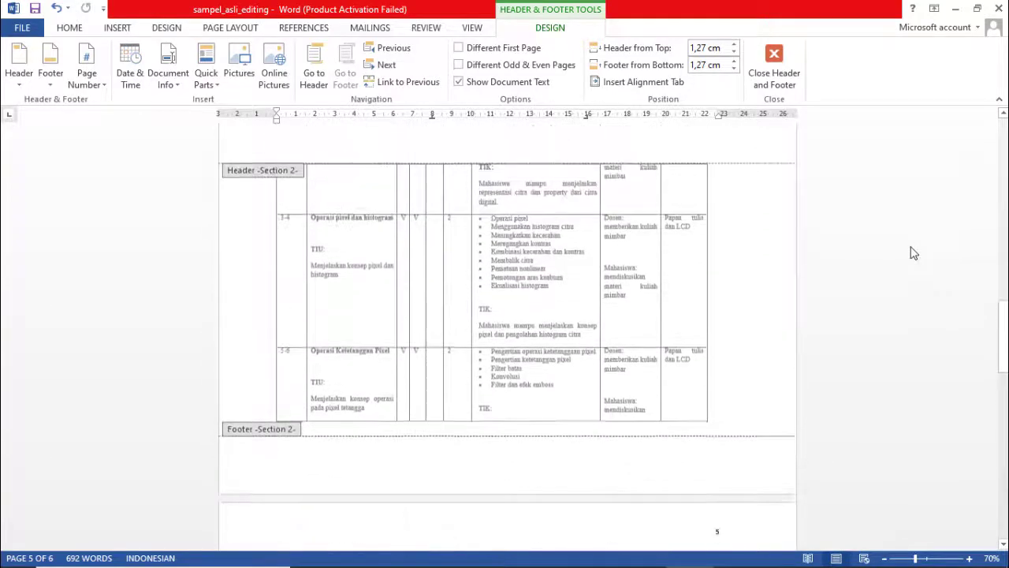
{"action": "scroll", "coordinate": [910, 253], "scroll_direction": "up", "scroll_amount": 15}
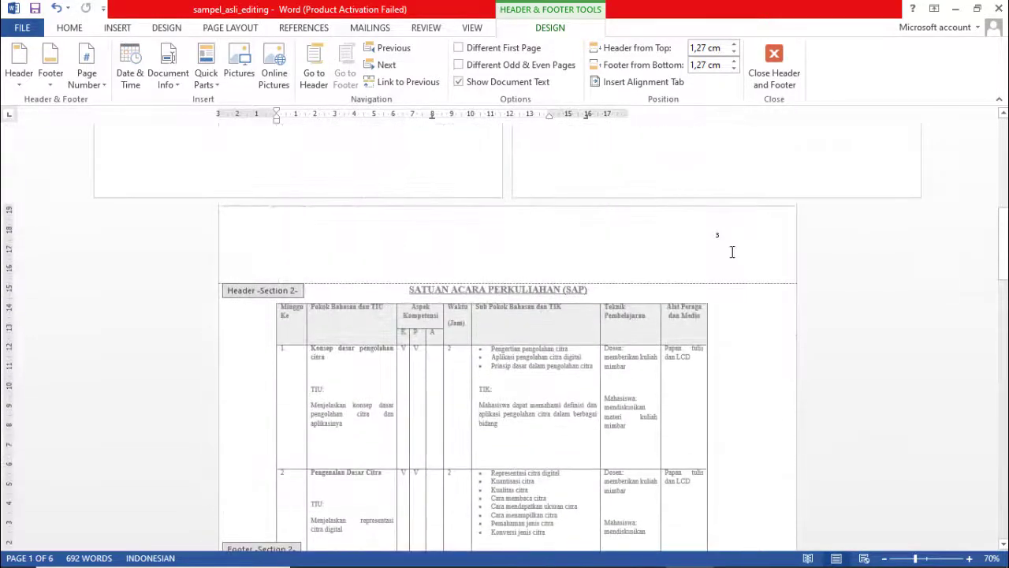
{"action": "scroll", "coordinate": [779, 260], "scroll_direction": "up", "scroll_amount": 10}
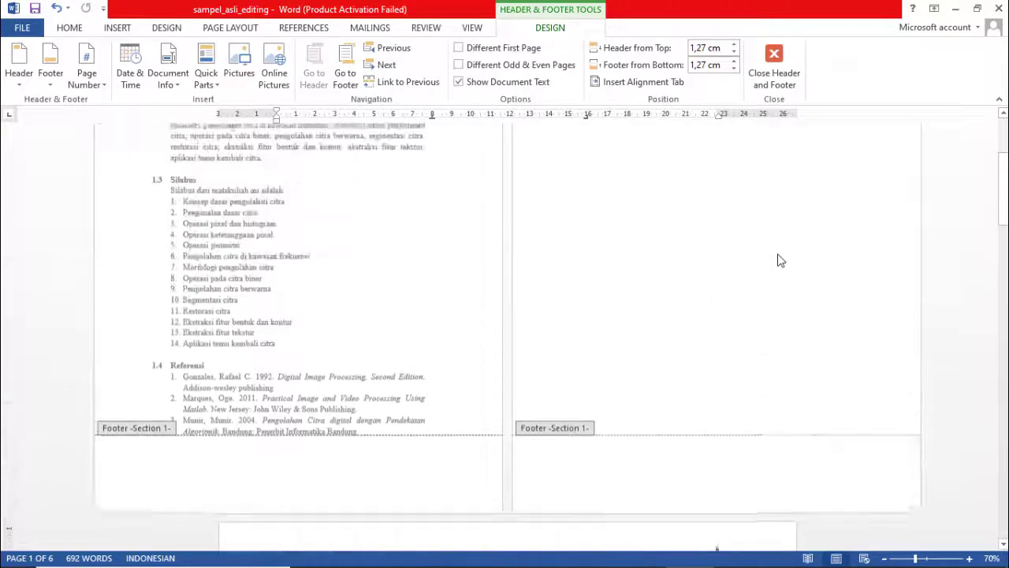
{"action": "scroll", "coordinate": [779, 260], "scroll_direction": "down", "scroll_amount": 10}
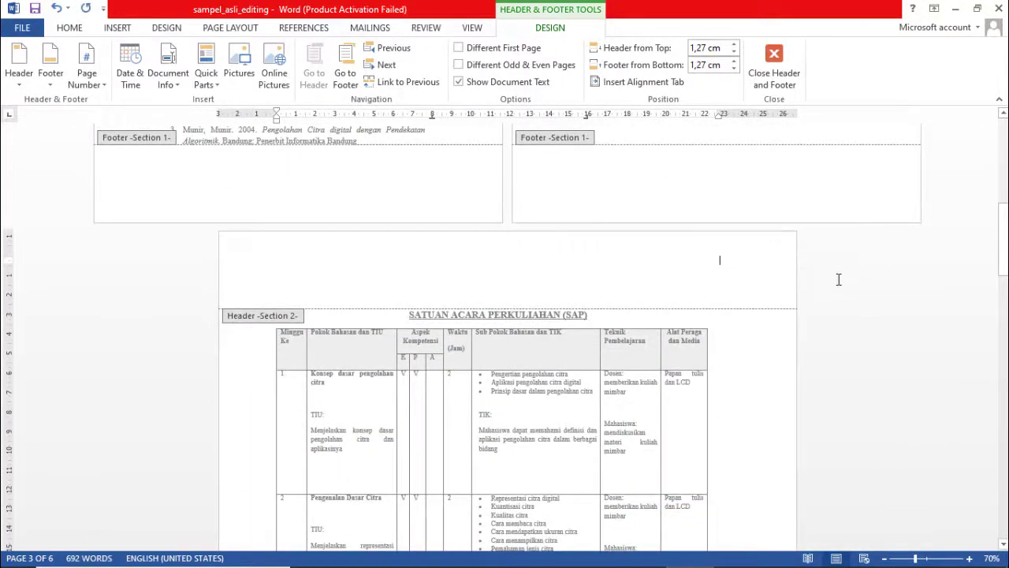
Examine the header page numbers across Sections 1, 2 and 3 after the Section 2 number's removal
{"action": "scroll", "coordinate": [838, 281], "scroll_direction": "up", "scroll_amount": 5}
{"action": "scroll", "coordinate": [840, 286], "scroll_direction": "up", "scroll_amount": 3}
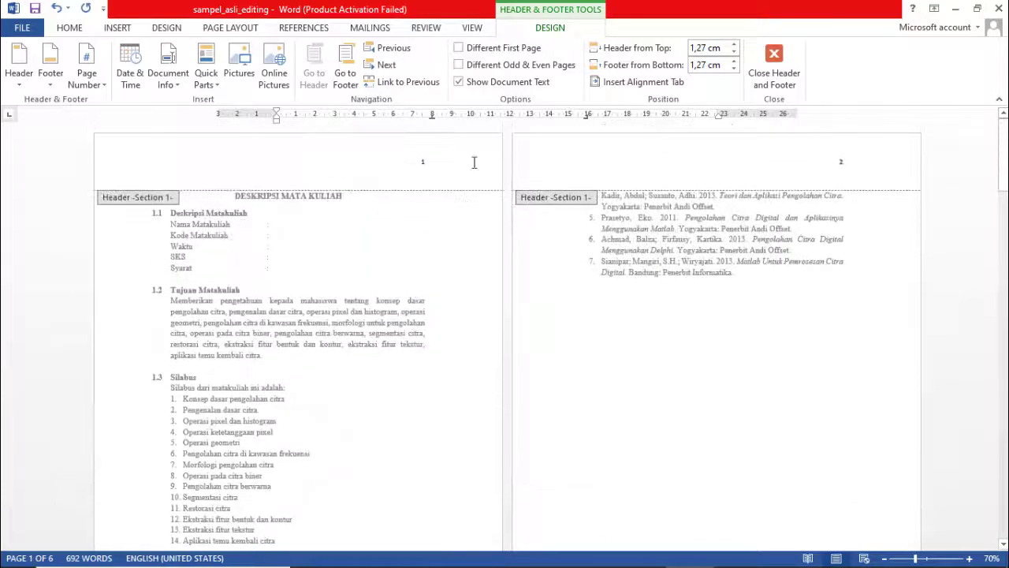
{"action": "scroll", "coordinate": [522, 286], "scroll_direction": "down", "scroll_amount": 8}
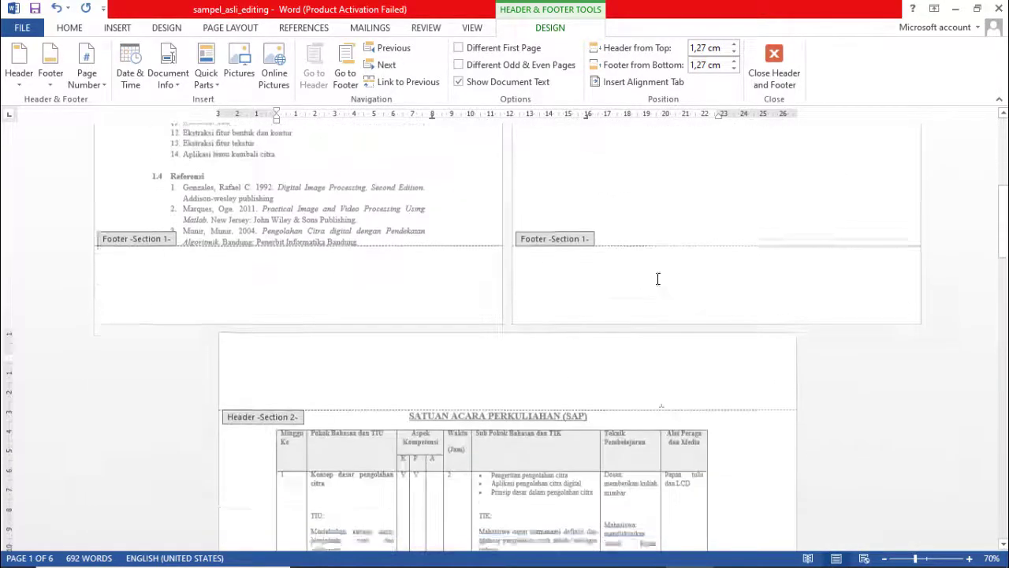
{"action": "scroll", "coordinate": [664, 288], "scroll_direction": "down", "scroll_amount": 3}
{"action": "scroll", "coordinate": [669, 290], "scroll_direction": "down", "scroll_amount": 15}
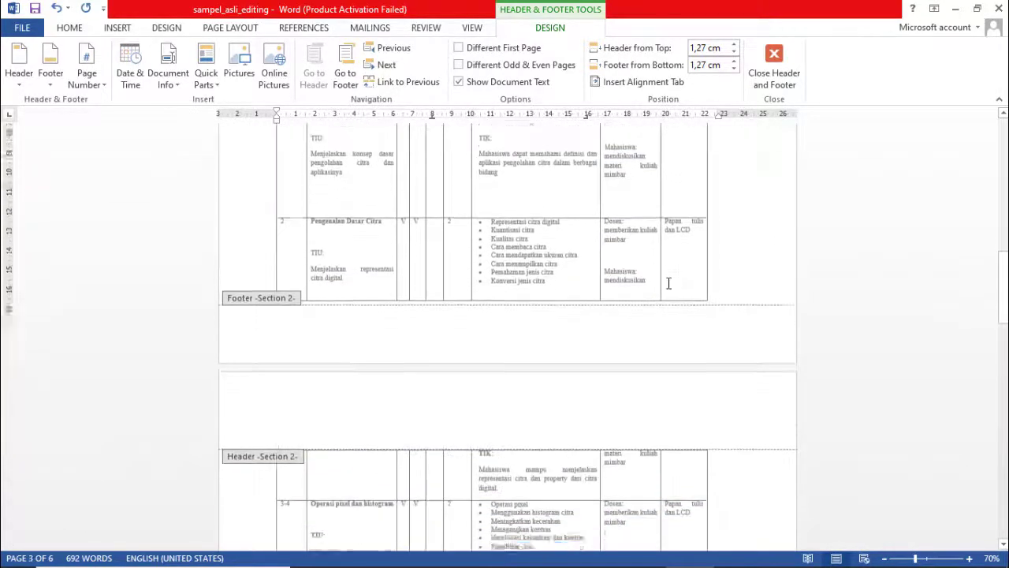
{"action": "scroll", "coordinate": [674, 290], "scroll_direction": "down", "scroll_amount": 10}
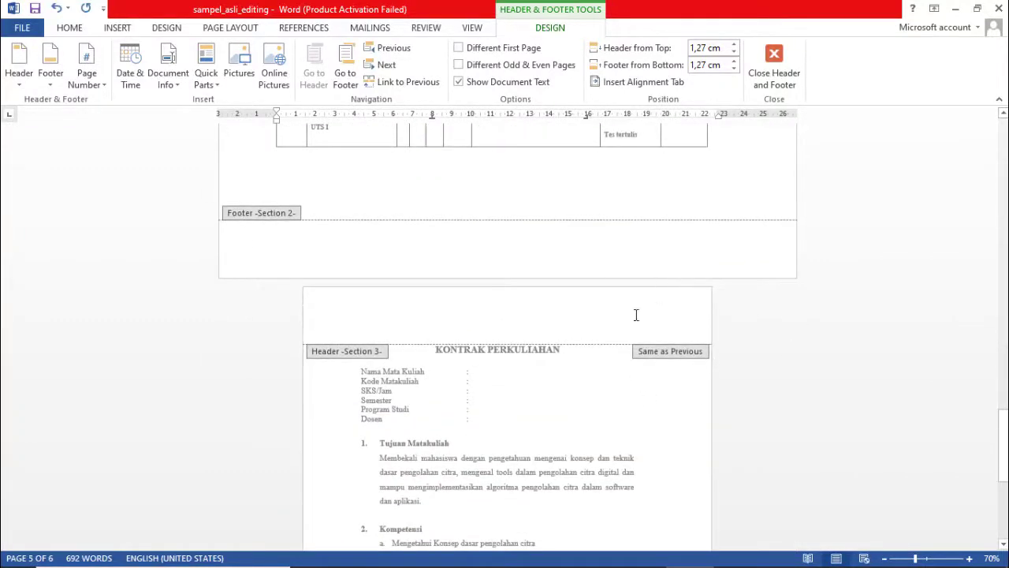
{"action": "scroll", "coordinate": [635, 315], "scroll_direction": "up", "scroll_amount": 20}
{"action": "scroll", "coordinate": [638, 338], "scroll_direction": "up", "scroll_amount": 12}
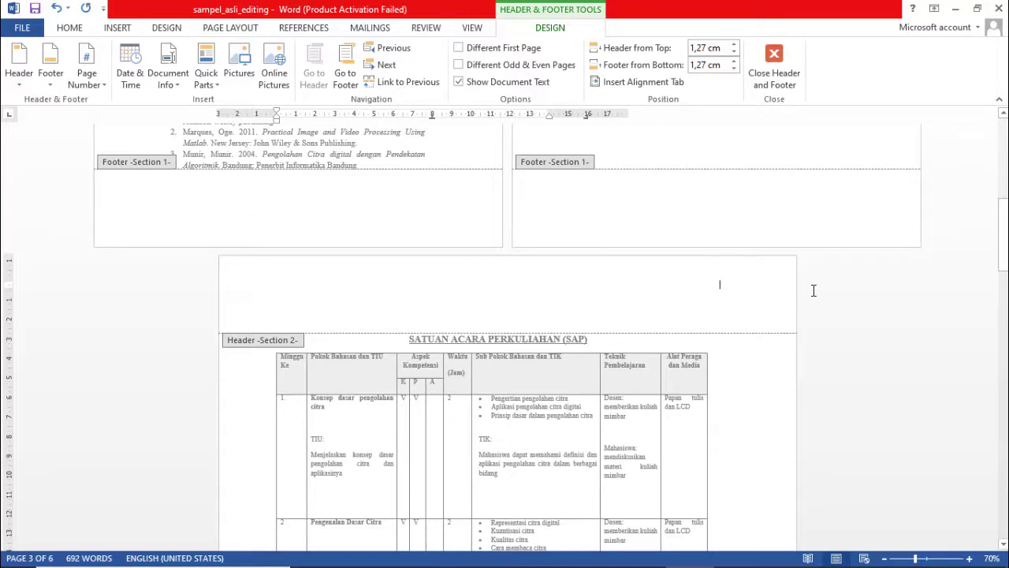
Insert a Vertical, Right page number in the page margin of the landscape Section 2
{"action": "scroll", "coordinate": [879, 245], "scroll_direction": "down", "scroll_amount": 6}
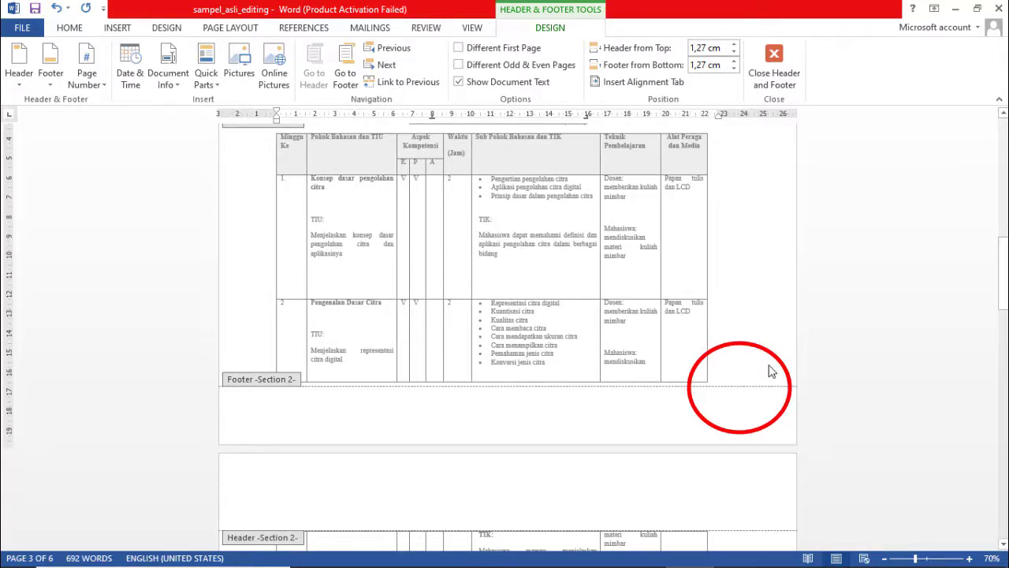
{"action": "scroll", "coordinate": [766, 372], "scroll_direction": "up", "scroll_amount": 1}
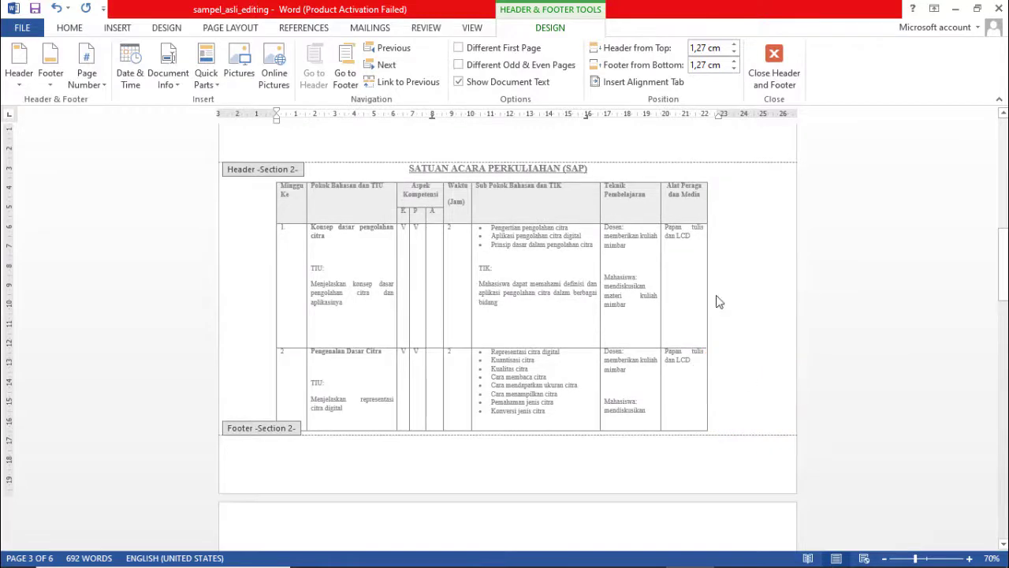
{"action": "scroll", "coordinate": [598, 157], "scroll_direction": "up", "scroll_amount": 1}
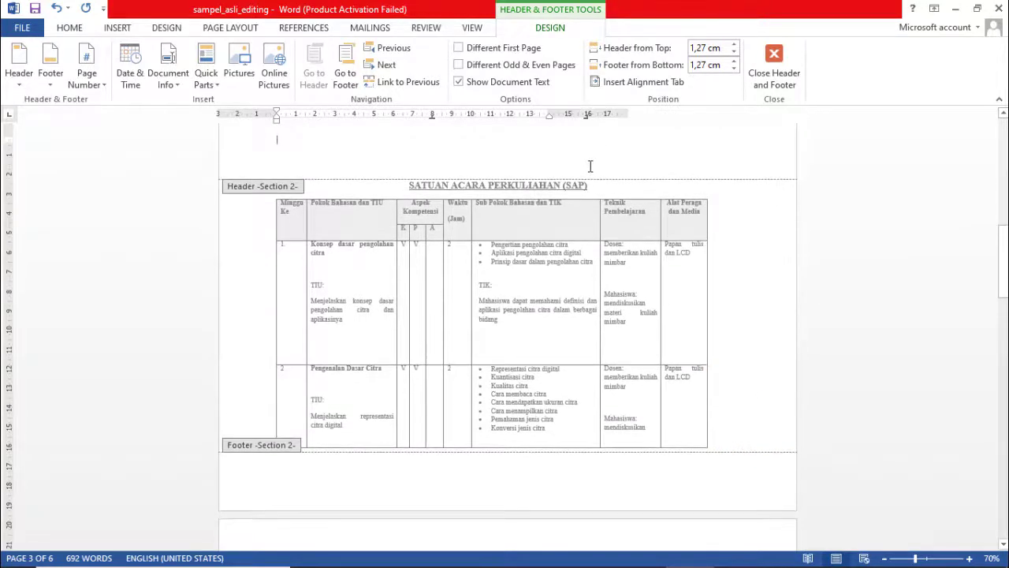
{"action": "left_click", "coordinate": [101, 84]}
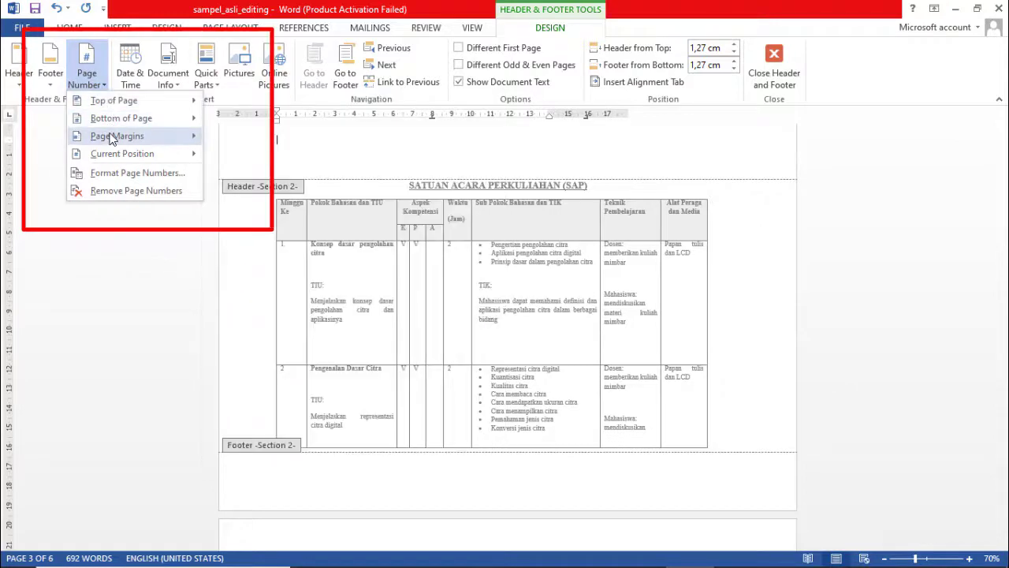
{"action": "mouse_move", "coordinate": [110, 138]}
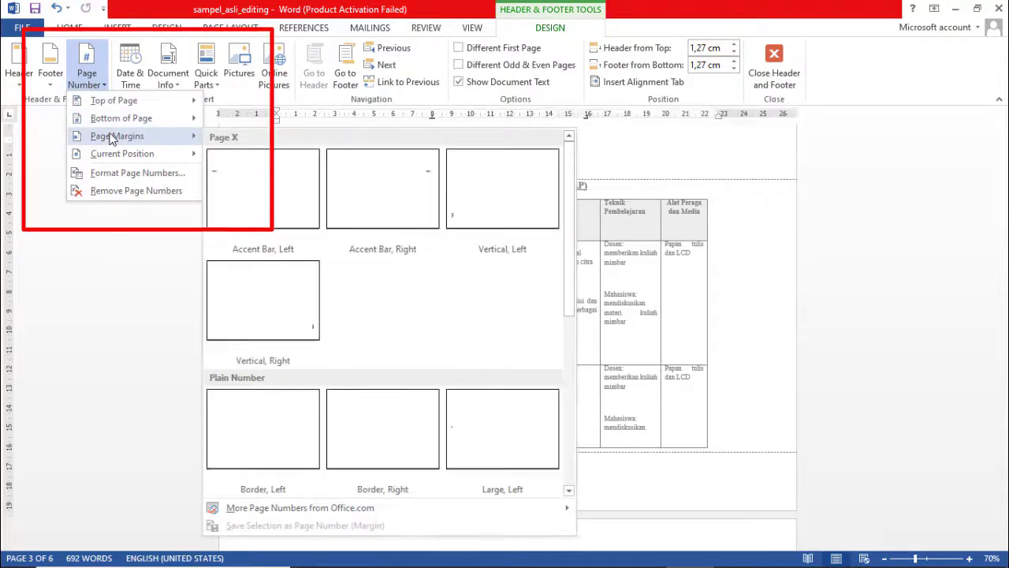
{"action": "left_click", "coordinate": [296, 331]}
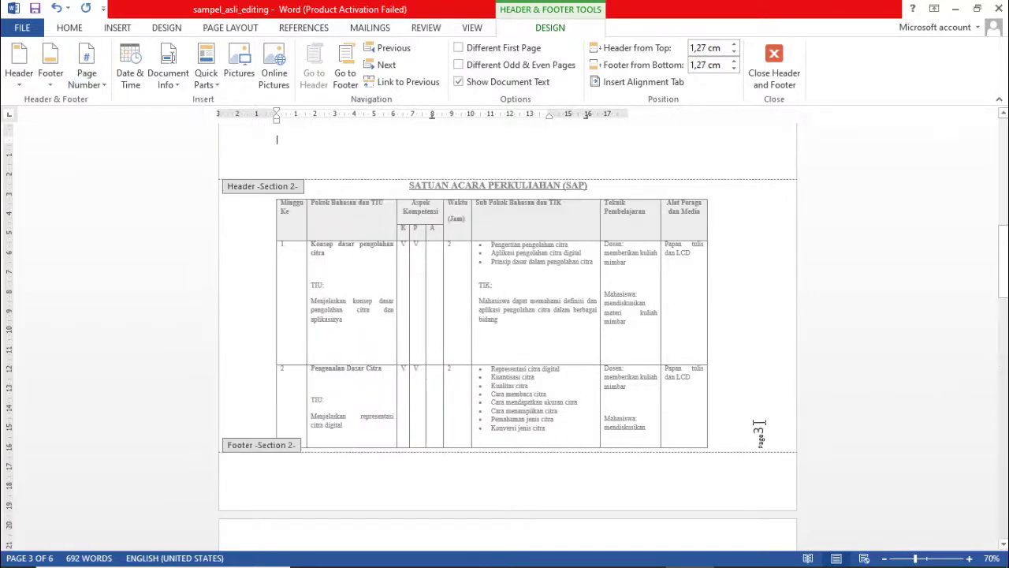
Rotate the text in Section 2's margin page number box by 90° and right-align it
{"action": "scroll", "coordinate": [759, 430], "scroll_direction": "down", "scroll_amount": 1}
{"action": "scroll", "coordinate": [759, 412], "scroll_direction": "up", "scroll_amount": 4}
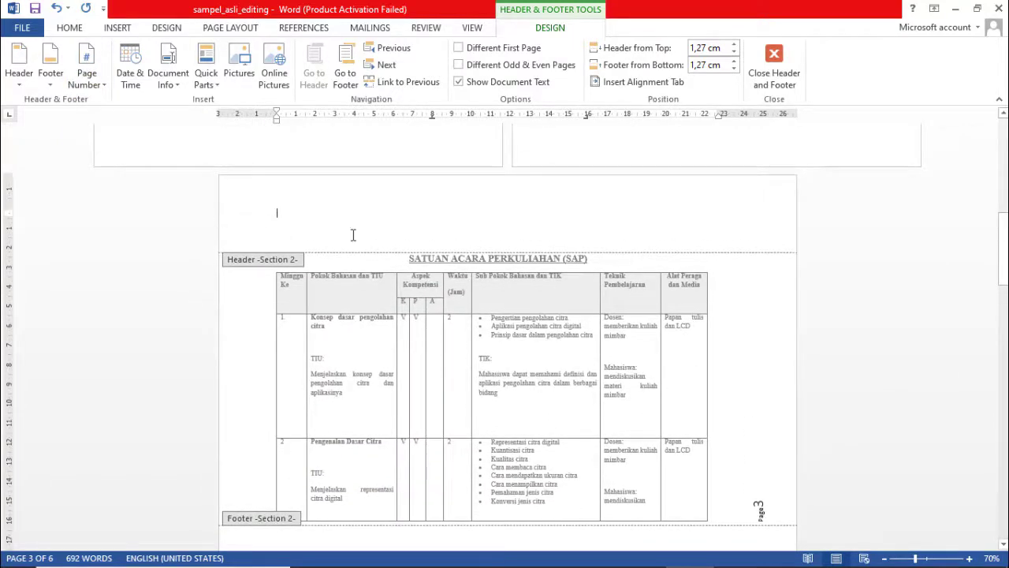
{"action": "scroll", "coordinate": [757, 500], "scroll_direction": "down", "scroll_amount": 2}
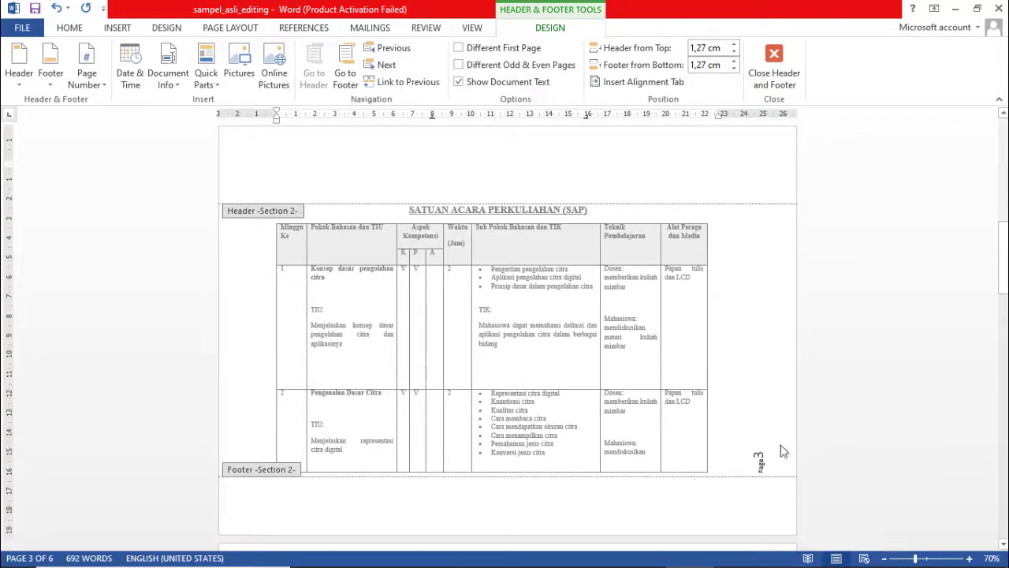
{"action": "scroll", "coordinate": [781, 473], "scroll_direction": "up", "scroll_amount": 1}
{"action": "scroll", "coordinate": [781, 465], "scroll_direction": "up", "scroll_amount": 20}
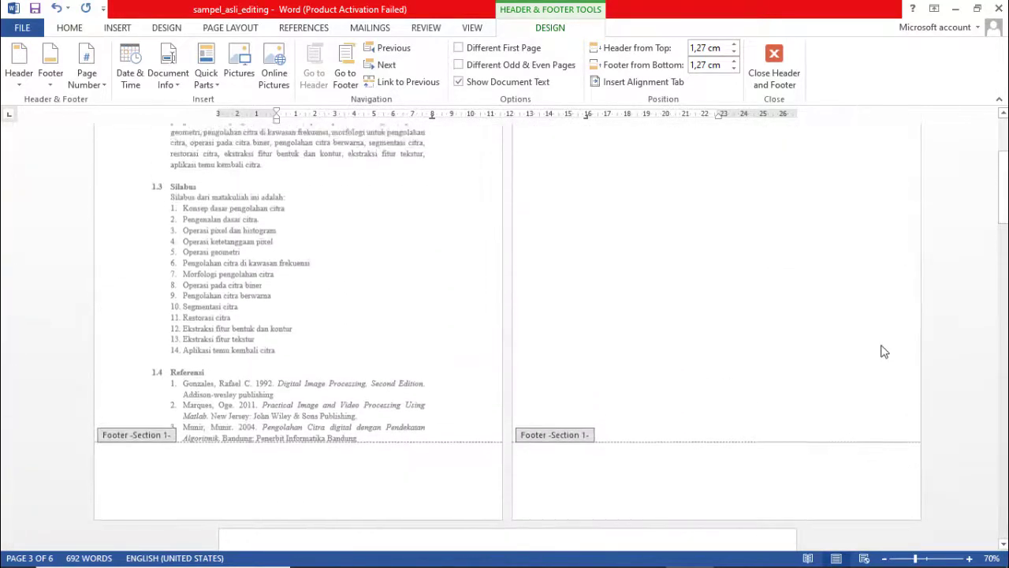
{"action": "scroll", "coordinate": [872, 336], "scroll_direction": "down", "scroll_amount": 20}
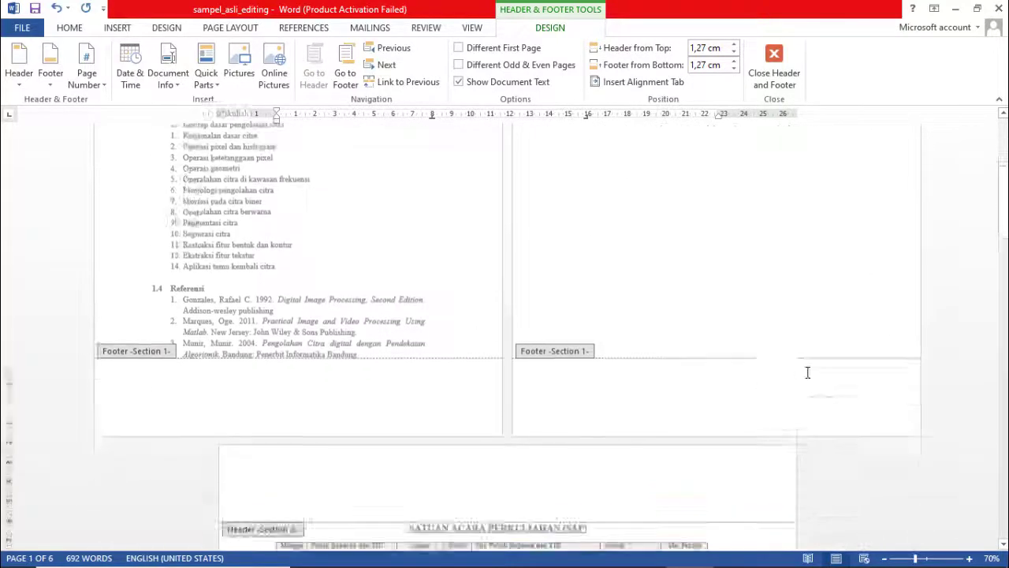
{"action": "left_click", "coordinate": [759, 318]}
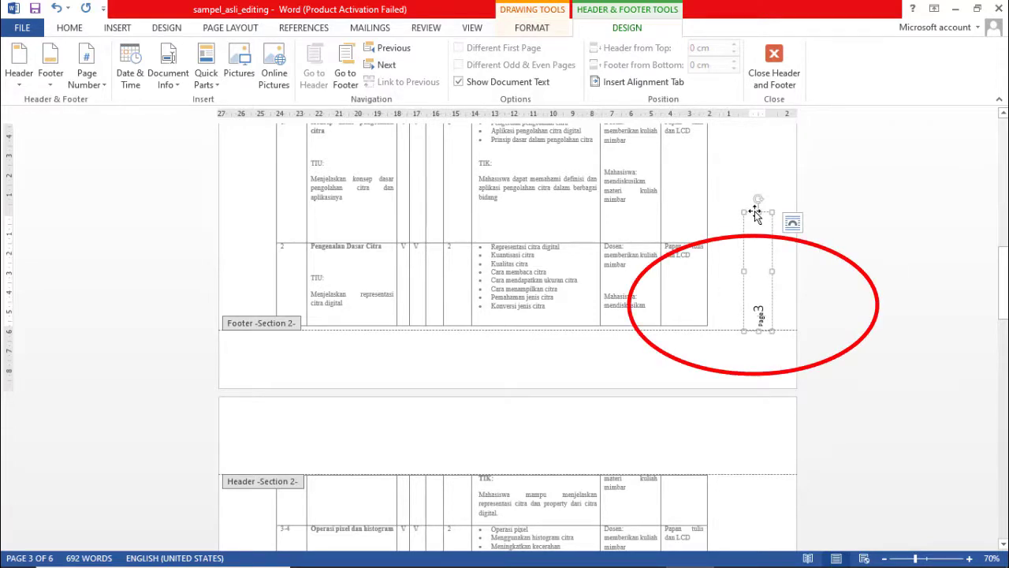
{"action": "left_click", "coordinate": [533, 28]}
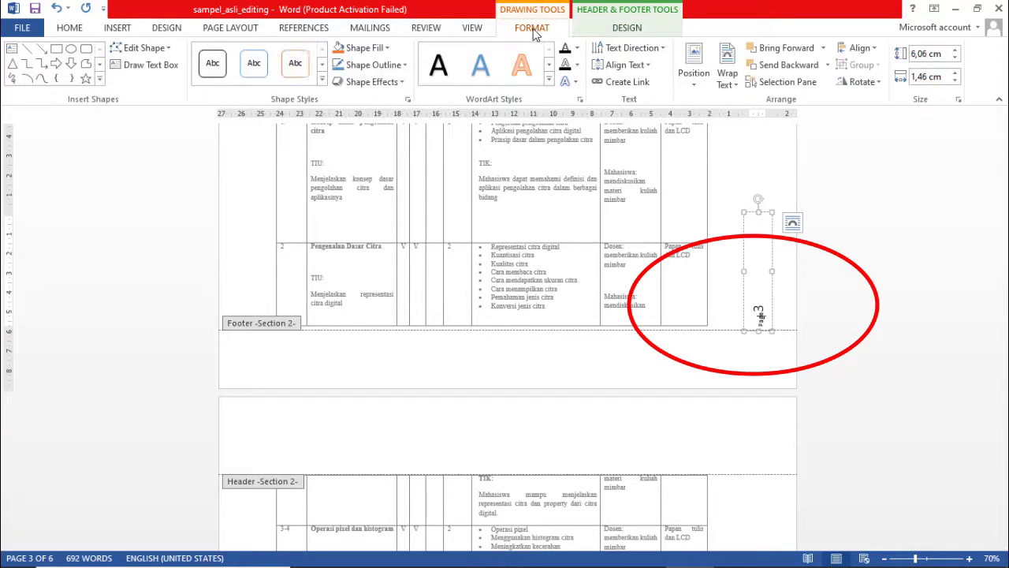
{"action": "left_click", "coordinate": [618, 53]}
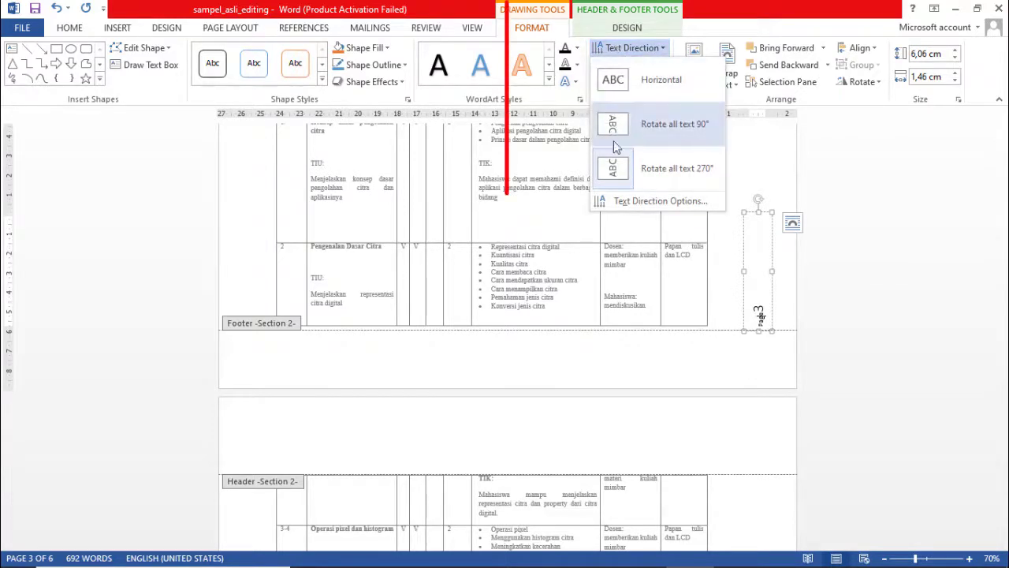
{"action": "left_click", "coordinate": [625, 201]}
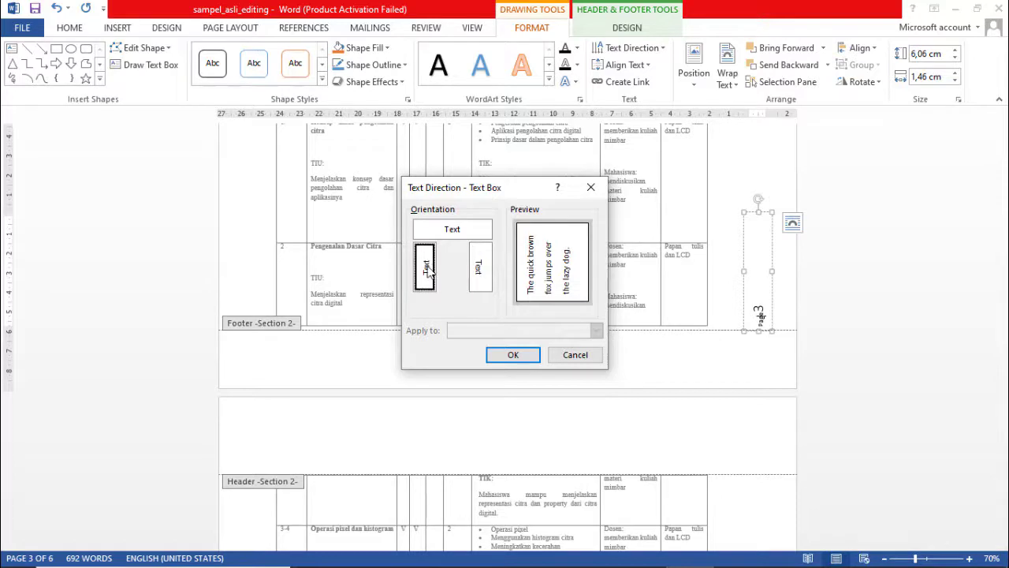
{"action": "left_click", "coordinate": [484, 282]}
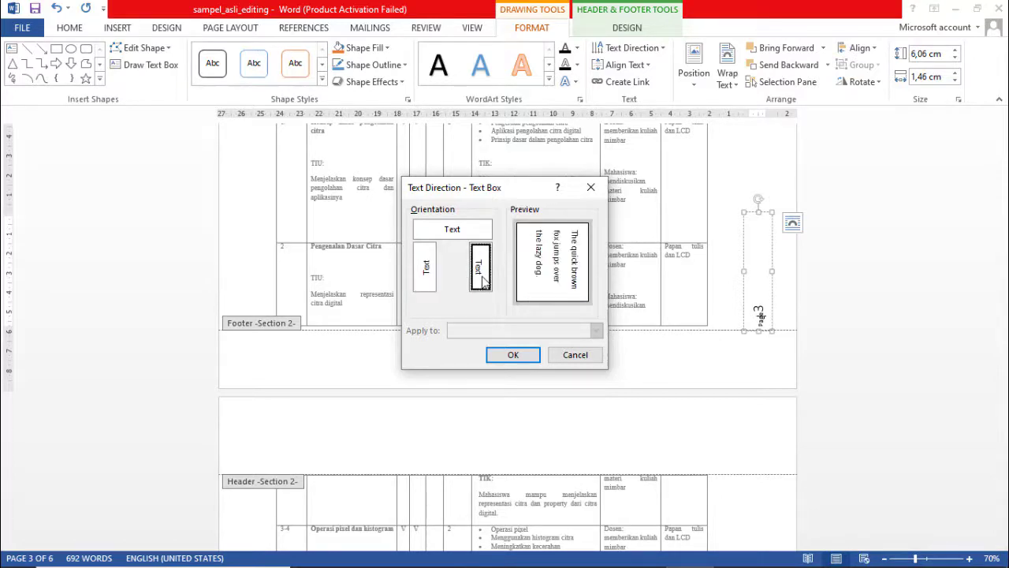
{"action": "left_click", "coordinate": [514, 355]}
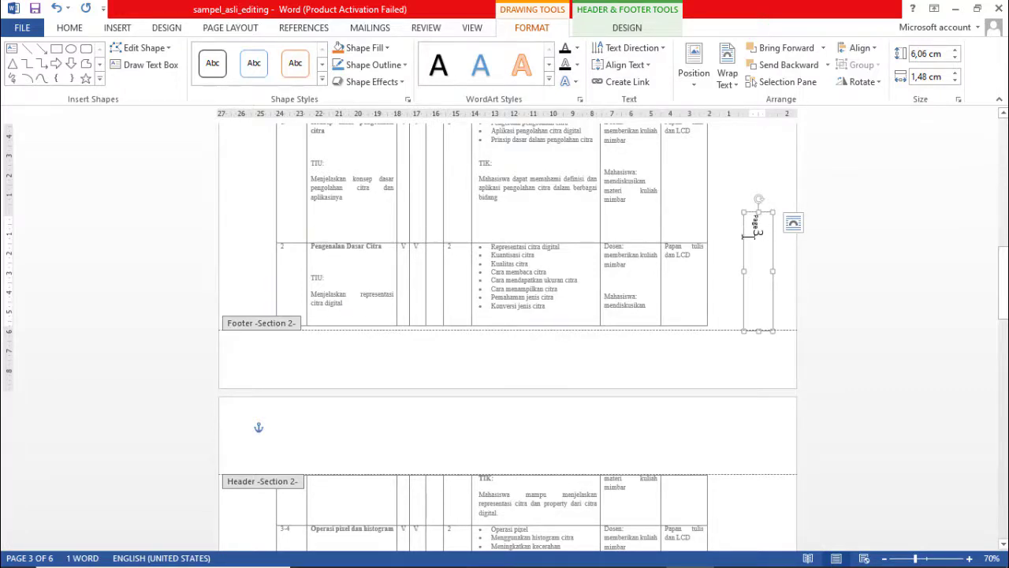
{"action": "left_click", "coordinate": [77, 34]}
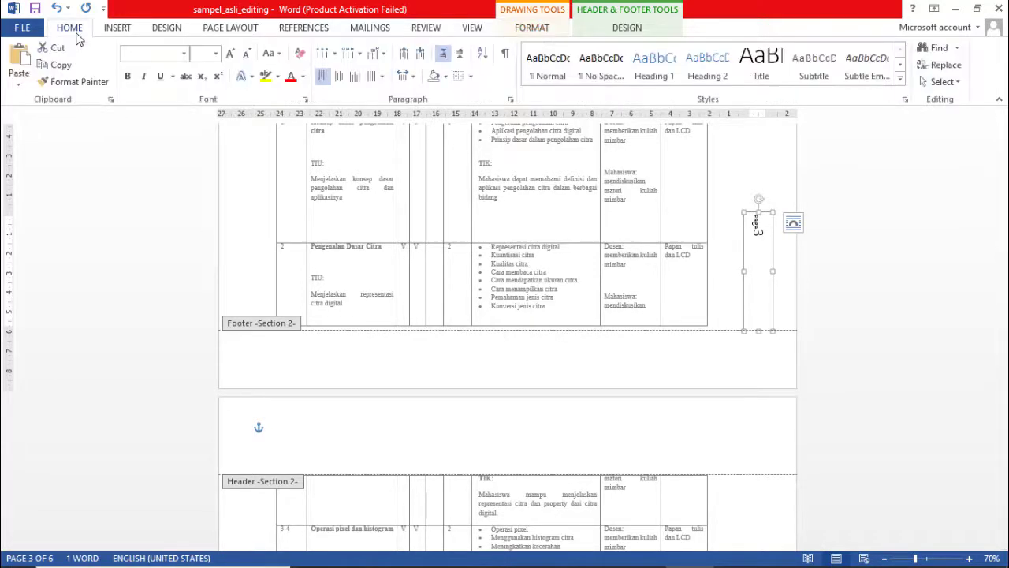
{"action": "left_click", "coordinate": [356, 79]}
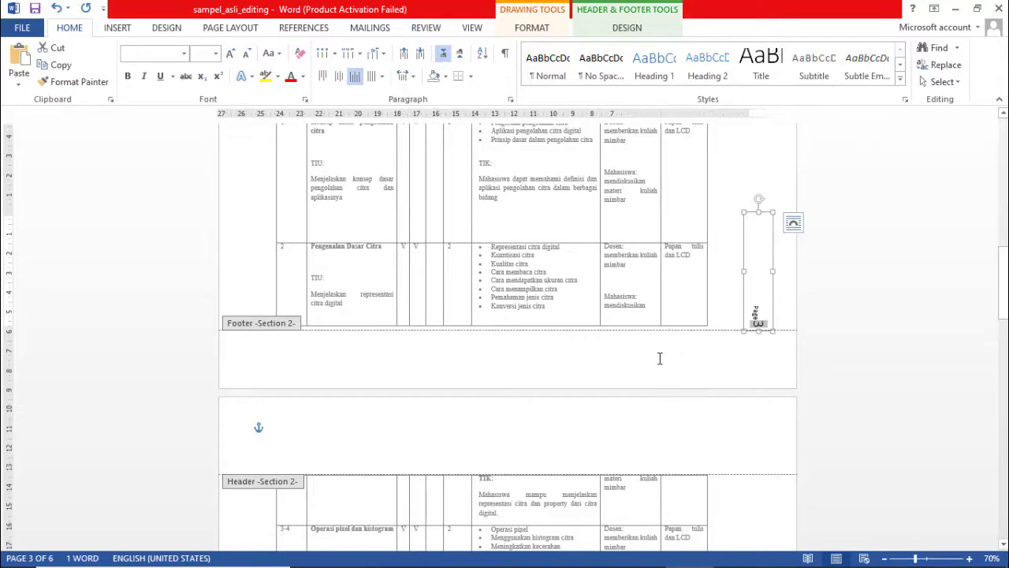
Match Section 2's margin page number to Section 1's font, Calibri (Body) size 11, and delete the word "Page" from the text box
{"action": "scroll", "coordinate": [752, 335], "scroll_direction": "up", "scroll_amount": 10}
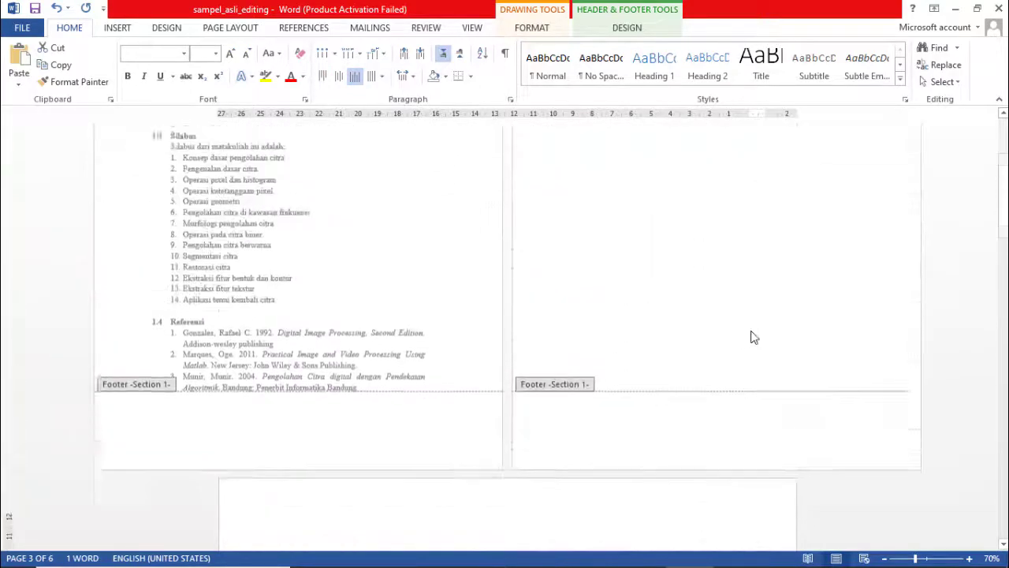
{"action": "scroll", "coordinate": [753, 336], "scroll_direction": "up", "scroll_amount": 8}
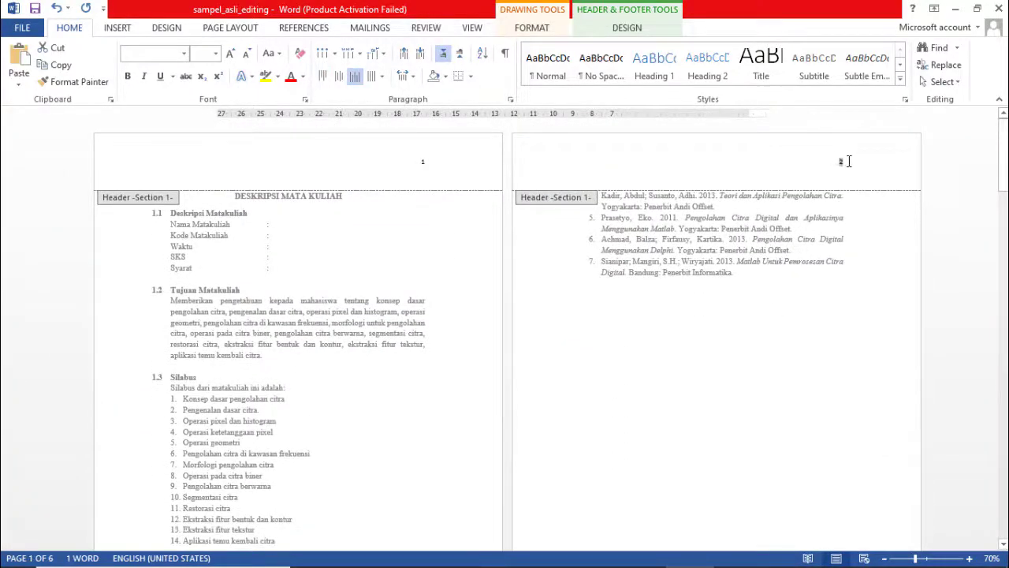
{"action": "left_click", "coordinate": [849, 162]}
{"action": "scroll", "coordinate": [774, 216], "scroll_direction": "down", "scroll_amount": 5}
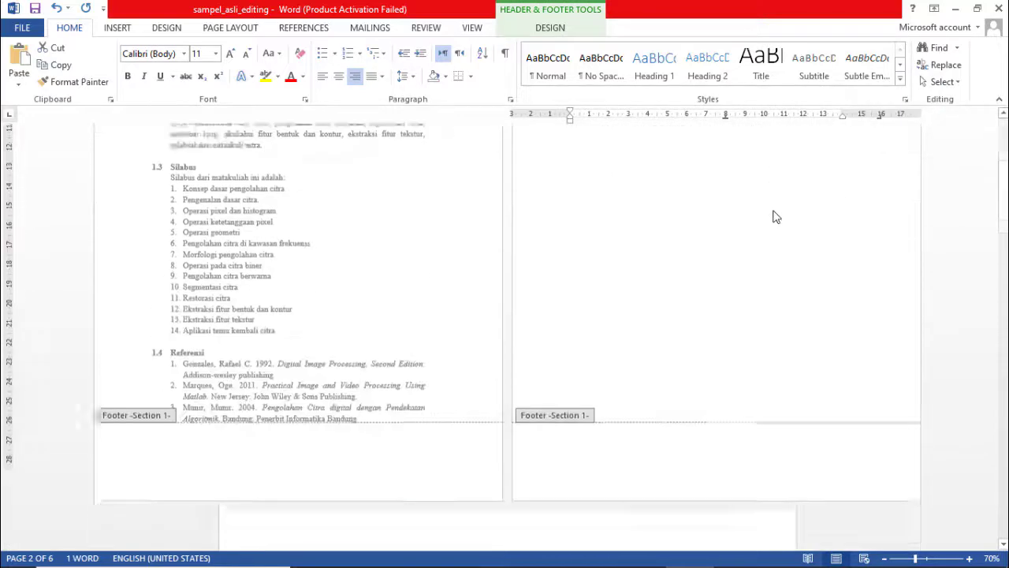
{"action": "scroll", "coordinate": [774, 216], "scroll_direction": "down", "scroll_amount": 5}
{"action": "left_click", "coordinate": [757, 298]}
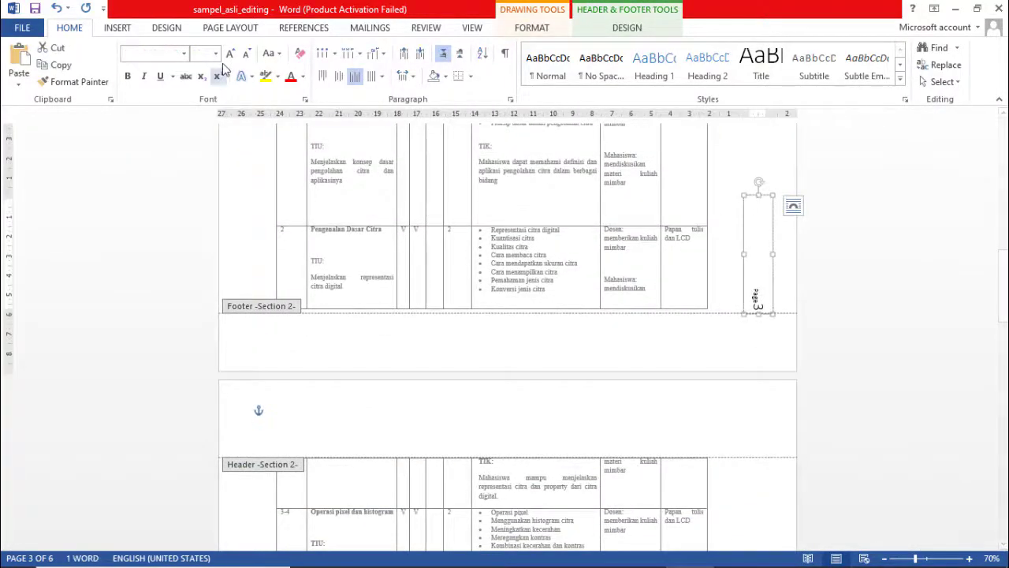
{"action": "left_click", "coordinate": [184, 53]}
{"action": "left_click", "coordinate": [175, 108]}
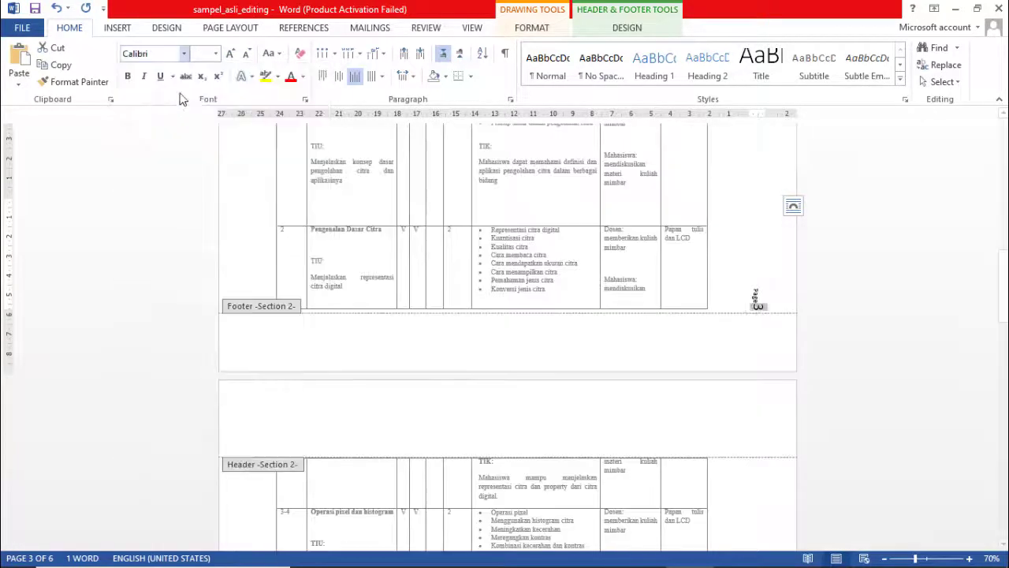
{"action": "left_click", "coordinate": [216, 54]}
{"action": "left_click", "coordinate": [202, 112]}
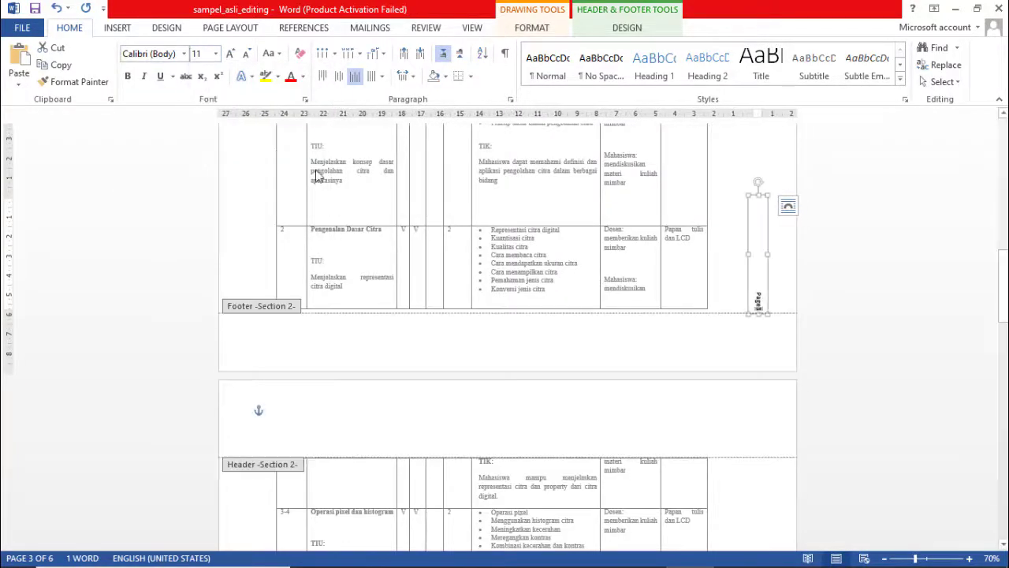
{"action": "left_click", "coordinate": [755, 292]}
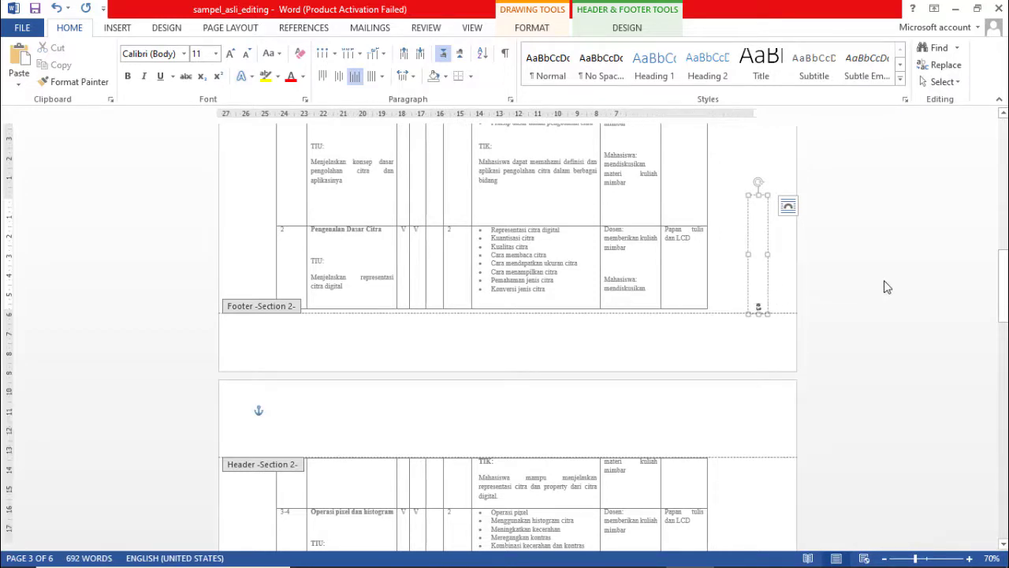
{"action": "left_click", "coordinate": [684, 232]}
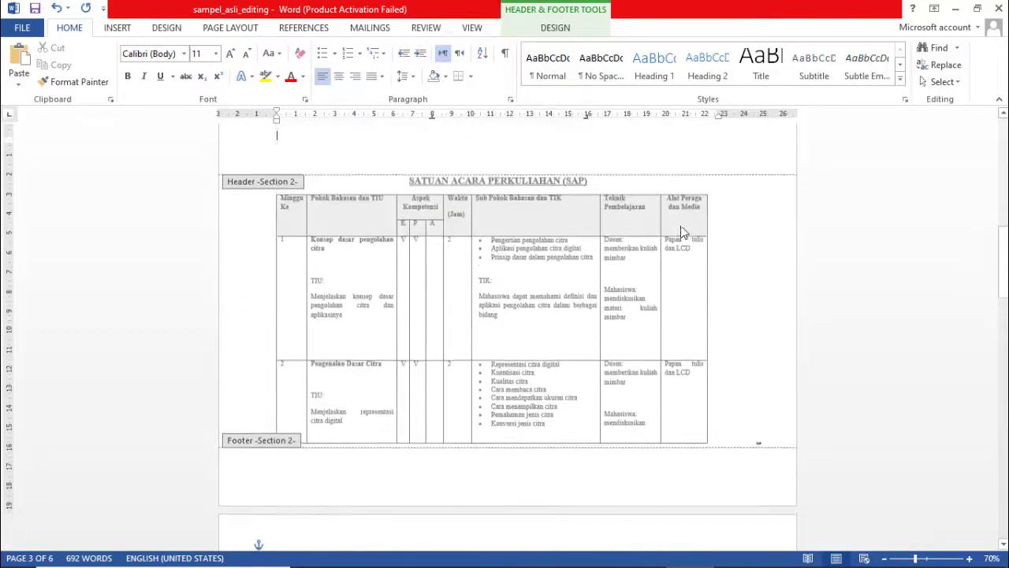
Unlink the header of the final portrait Section 3 from the previous section
{"action": "scroll", "coordinate": [676, 230], "scroll_direction": "up", "scroll_amount": 1}
{"action": "scroll", "coordinate": [776, 368], "scroll_direction": "down", "scroll_amount": 1}
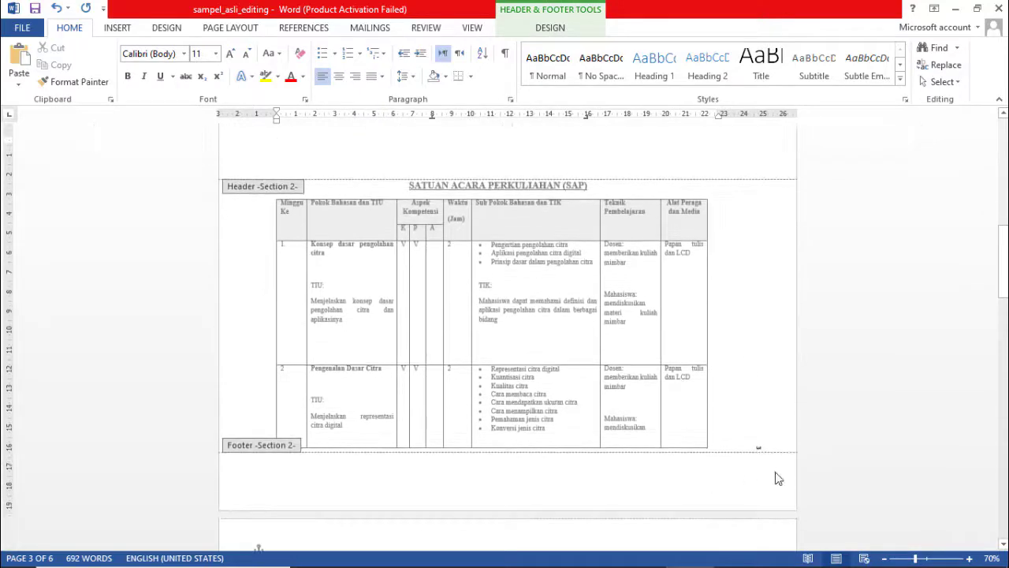
{"action": "scroll", "coordinate": [795, 464], "scroll_direction": "down", "scroll_amount": 2}
{"action": "scroll", "coordinate": [769, 349], "scroll_direction": "down", "scroll_amount": 10}
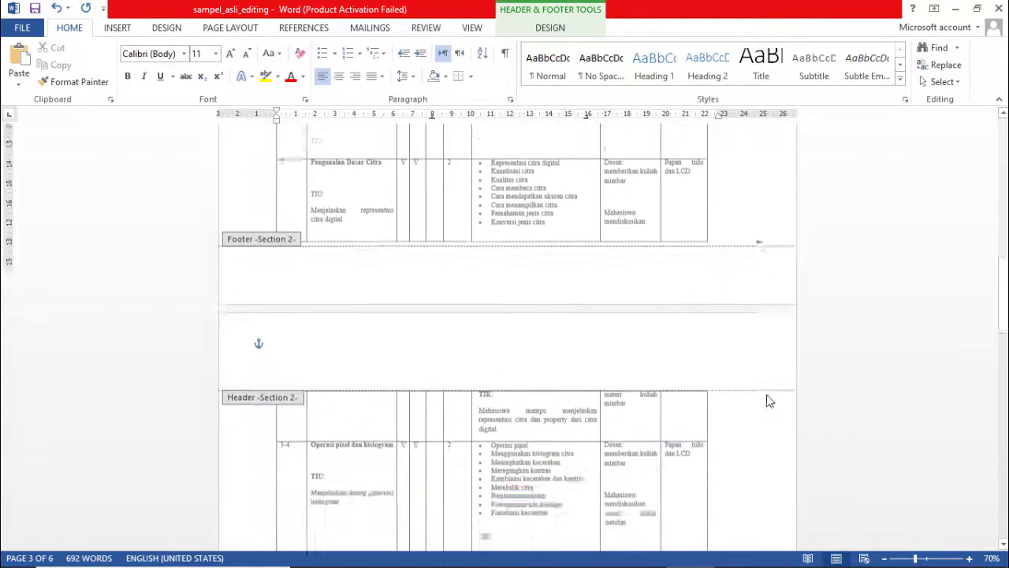
{"action": "scroll", "coordinate": [807, 416], "scroll_direction": "down", "scroll_amount": 9}
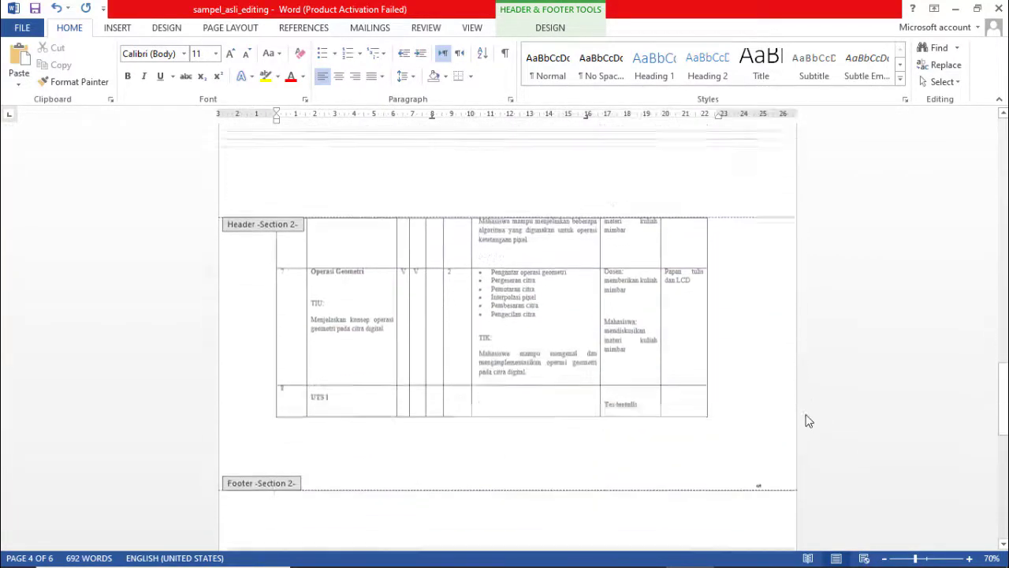
{"action": "scroll", "coordinate": [777, 339], "scroll_direction": "down", "scroll_amount": 3}
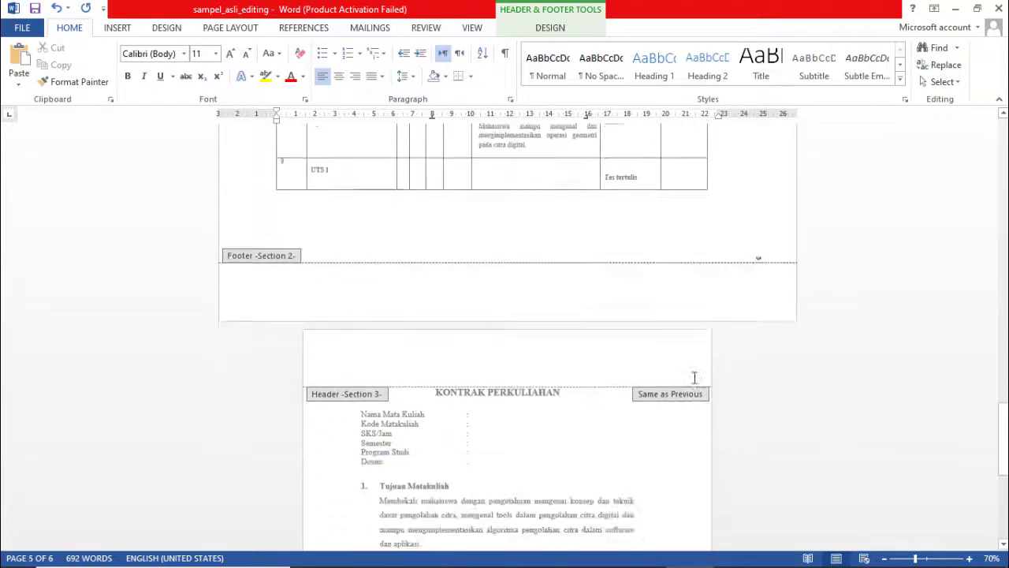
{"action": "left_click", "coordinate": [594, 354]}
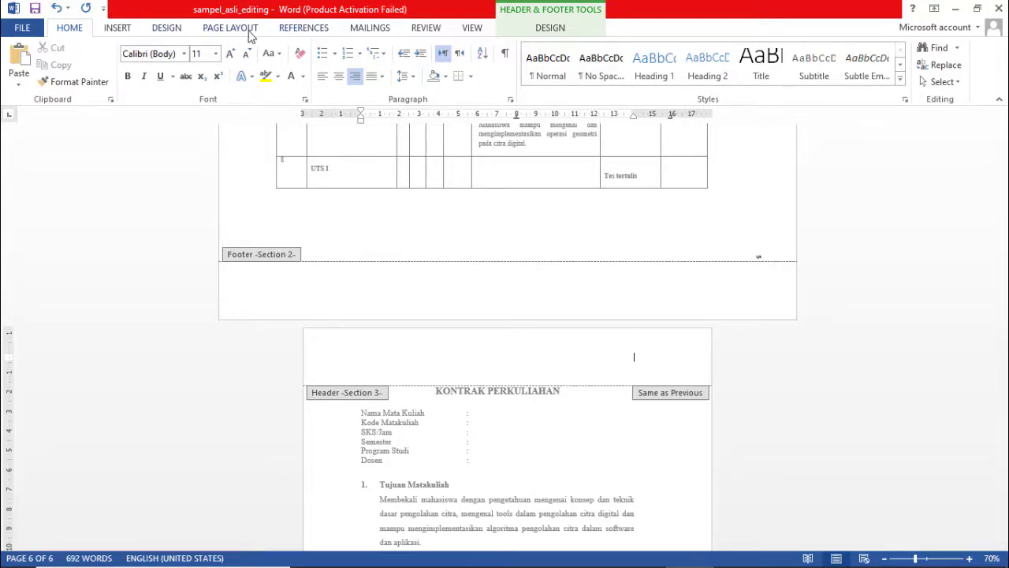
{"action": "left_click", "coordinate": [534, 31]}
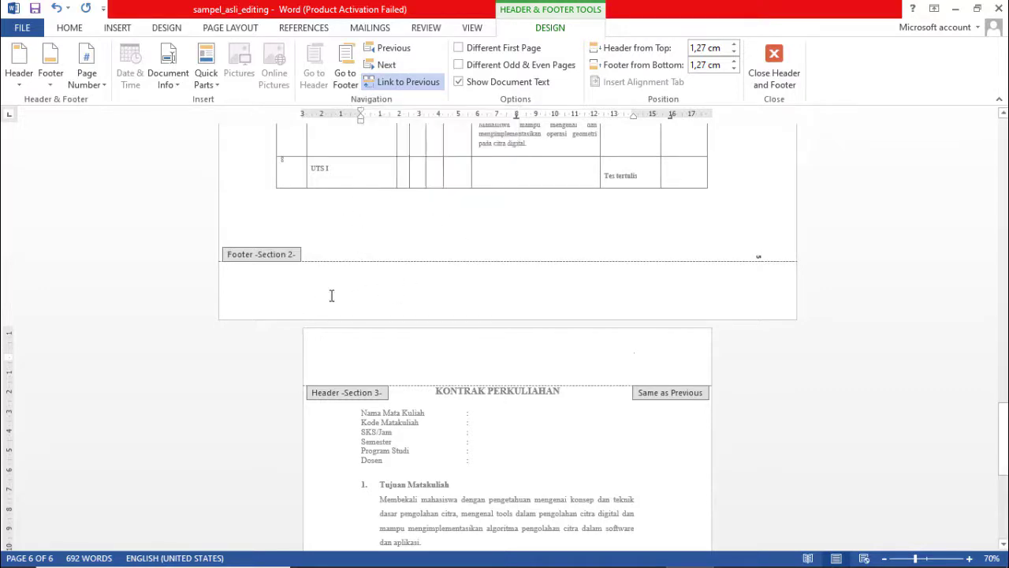
{"action": "left_click", "coordinate": [400, 87]}
{"action": "scroll", "coordinate": [538, 228], "scroll_direction": "down", "scroll_amount": 3}
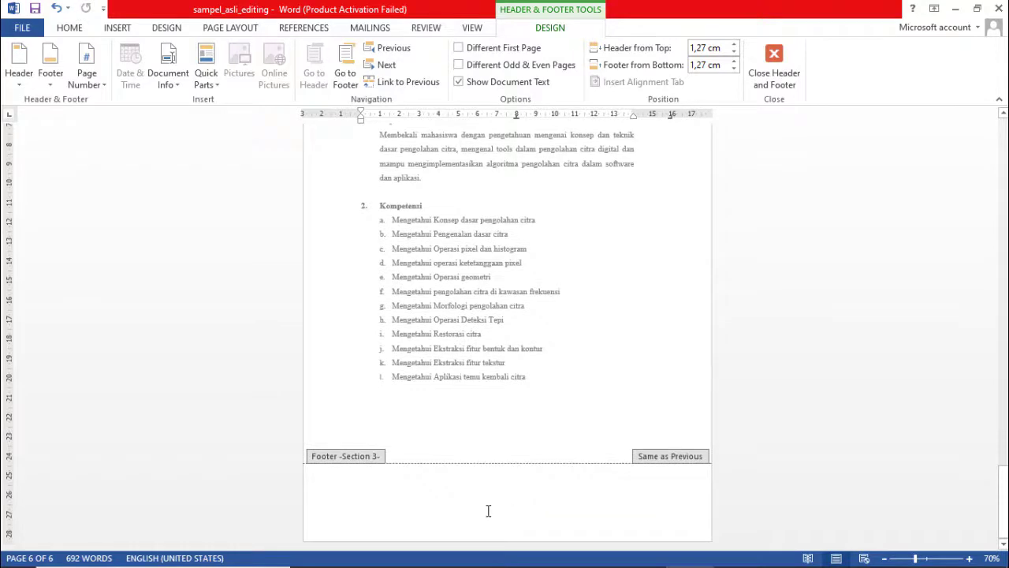
Unlink Section 3's footer from the previous section and delete the margin page number box on its page
{"action": "left_click", "coordinate": [488, 511]}
{"action": "left_click", "coordinate": [408, 89]}
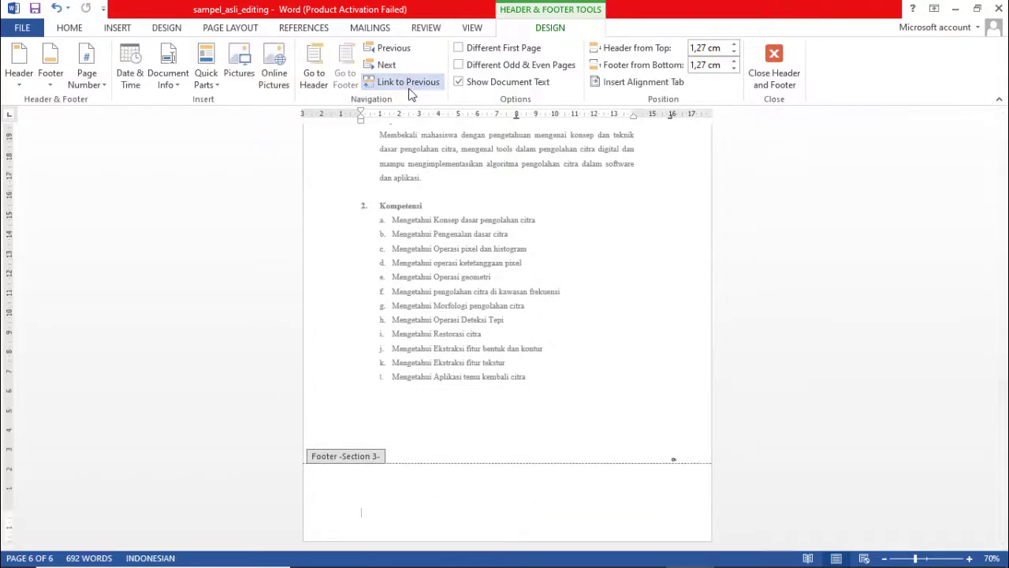
{"action": "left_click", "coordinate": [676, 458]}
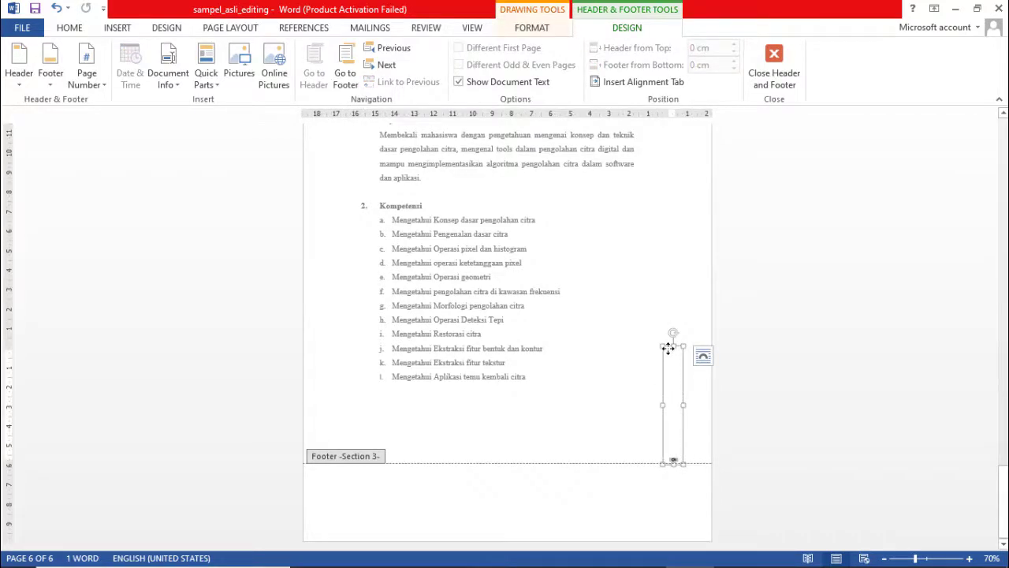
{"action": "key", "text": "Delete"}
Set Section 3's page numbering format to 1, 2, 3, … continuing from the previous section
{"action": "scroll", "coordinate": [674, 352], "scroll_direction": "up", "scroll_amount": 9}
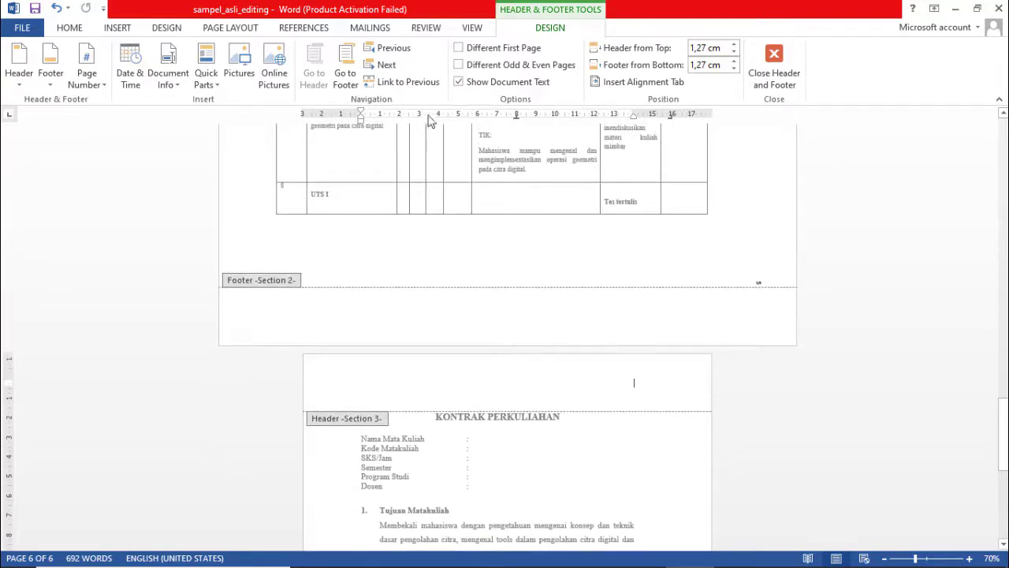
{"action": "left_click", "coordinate": [636, 388]}
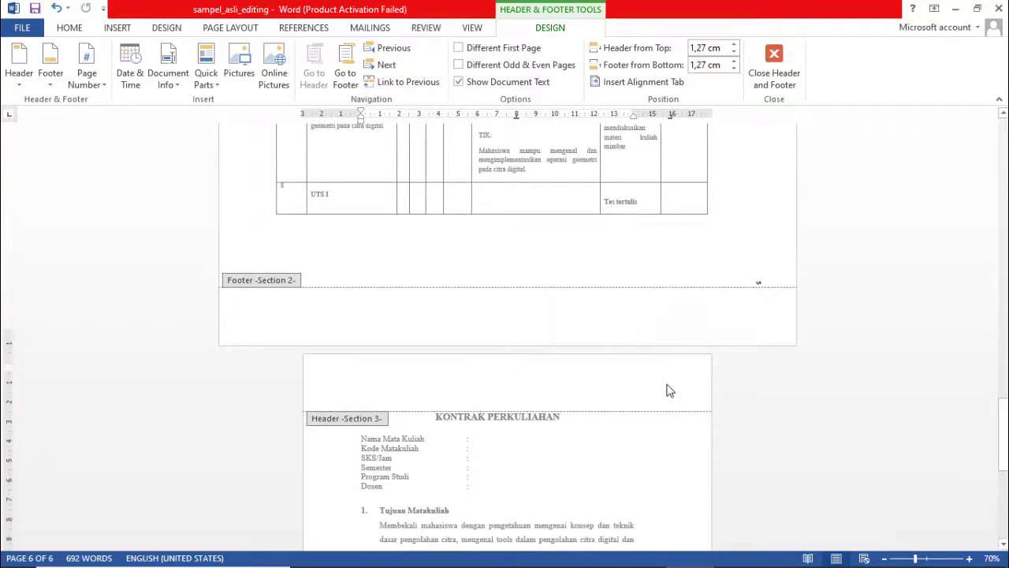
{"action": "scroll", "coordinate": [670, 386], "scroll_direction": "down", "scroll_amount": 2}
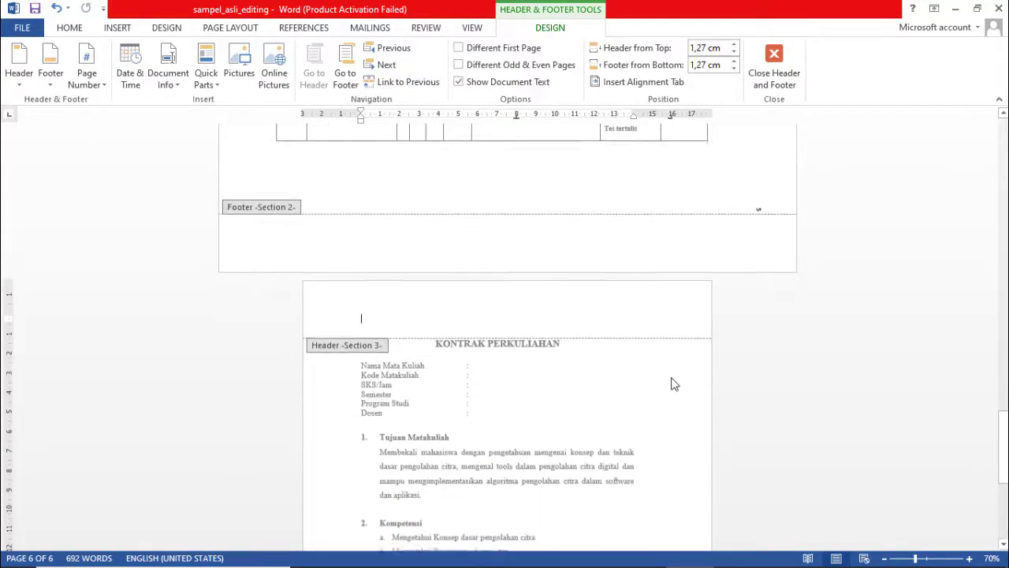
{"action": "left_click", "coordinate": [117, 28]}
{"action": "left_click", "coordinate": [618, 85]}
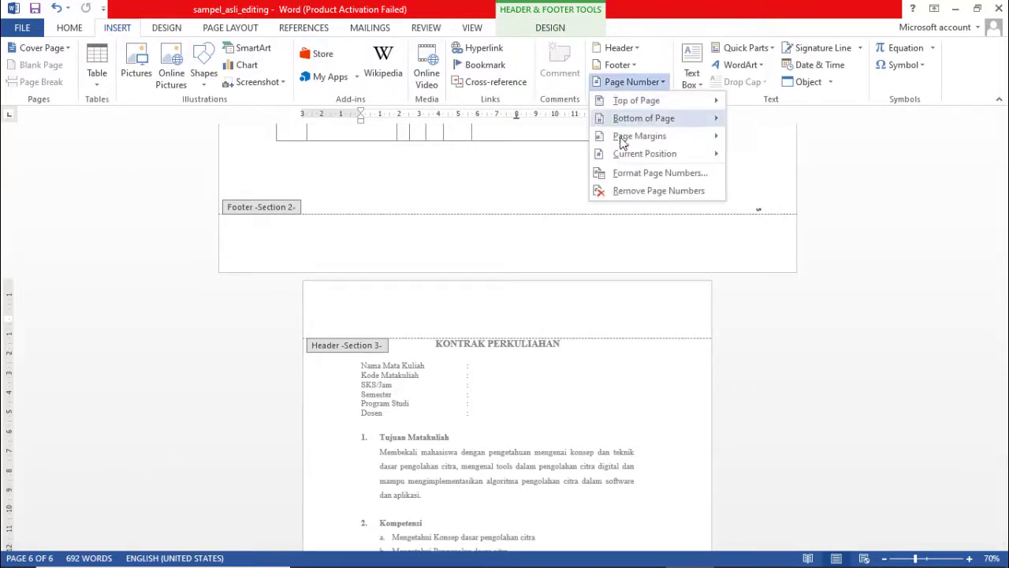
{"action": "left_click", "coordinate": [623, 172]}
{"action": "left_click", "coordinate": [441, 291]}
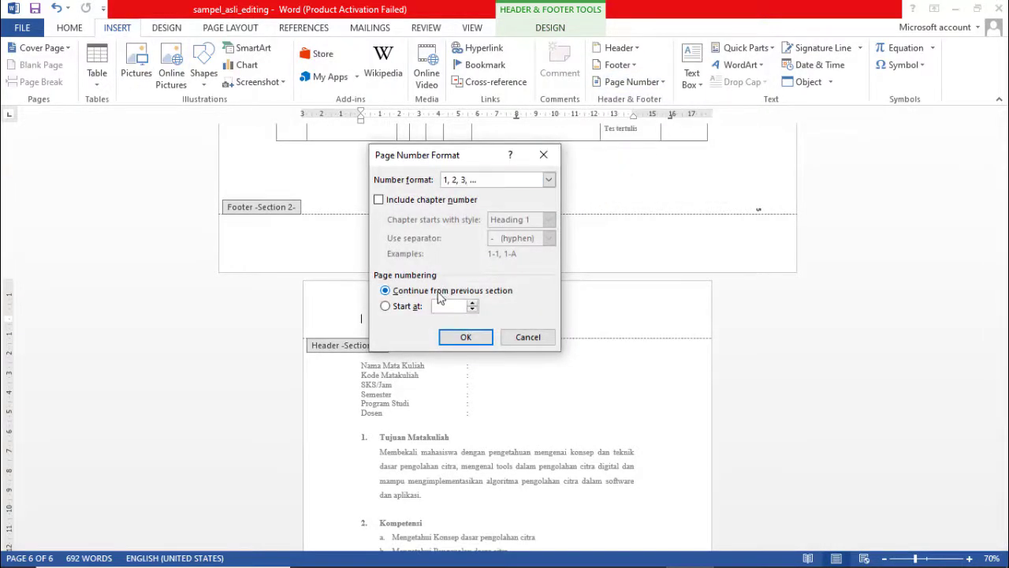
{"action": "left_click", "coordinate": [464, 336]}
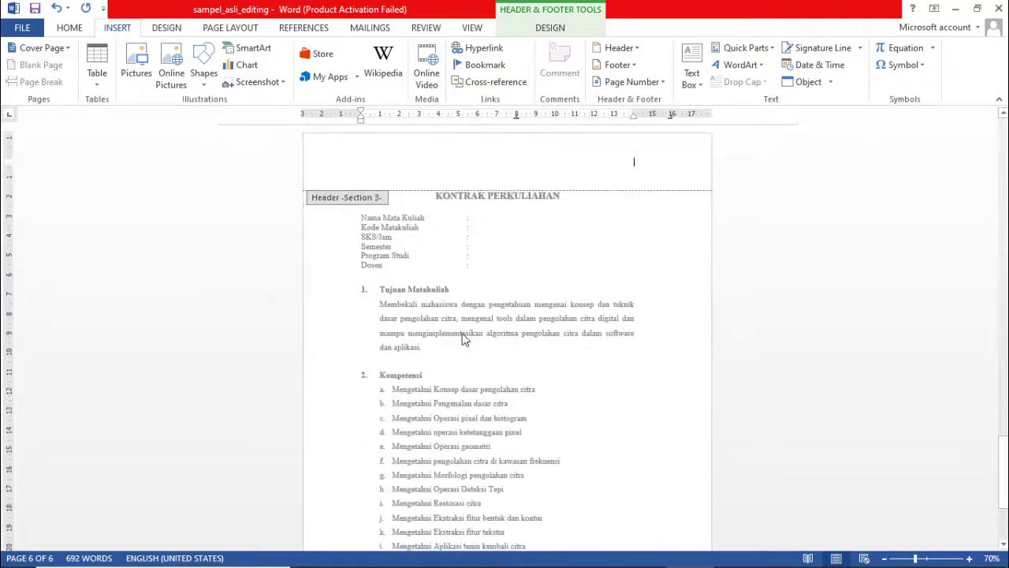
Insert a Plain Number 3 page number in Section 3's header at the top of the page
{"action": "left_click", "coordinate": [622, 82]}
{"action": "mouse_move", "coordinate": [624, 101]}
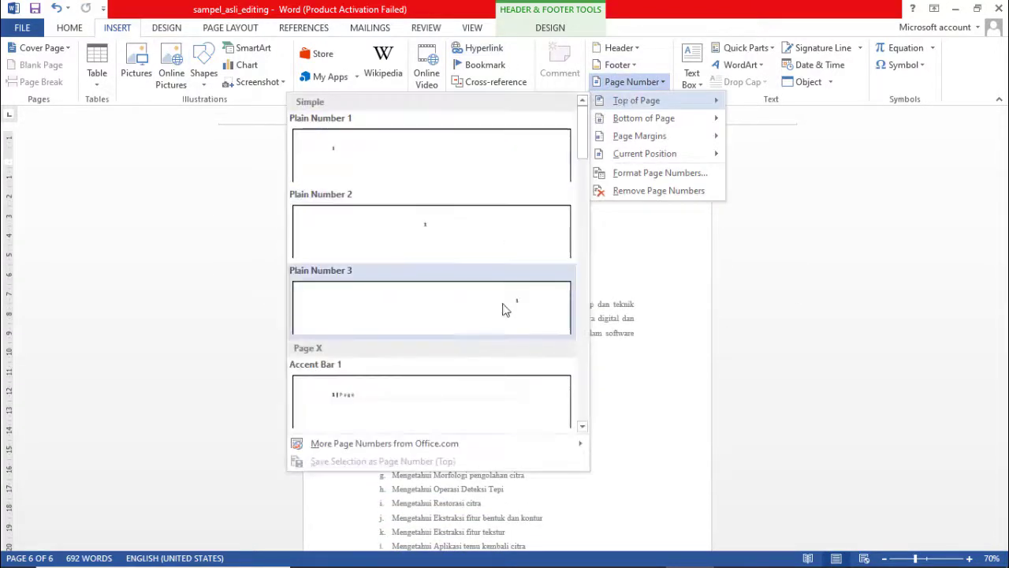
{"action": "left_click", "coordinate": [505, 308]}
{"action": "scroll", "coordinate": [833, 212], "scroll_direction": "up", "scroll_amount": 5}
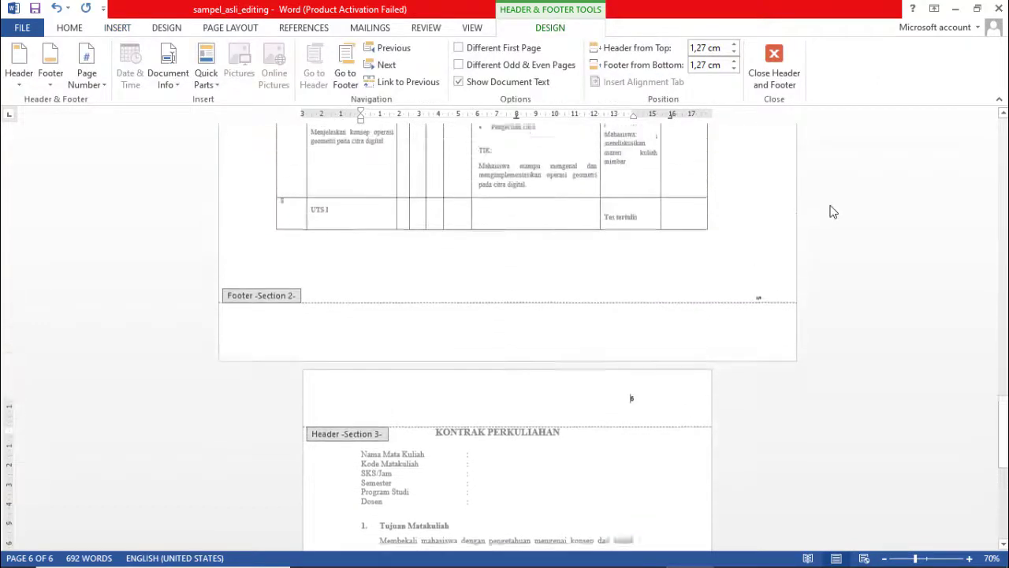
{"action": "scroll", "coordinate": [833, 211], "scroll_direction": "down", "scroll_amount": 8}
{"action": "scroll", "coordinate": [831, 208], "scroll_direction": "up", "scroll_amount": 5}
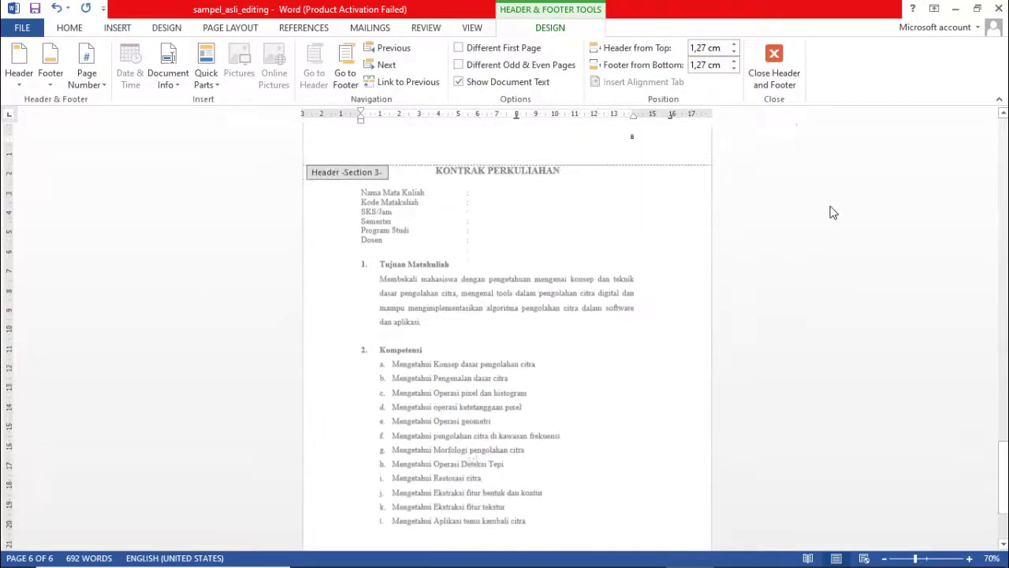
Leave header editing, return to the first page of the document and save the file
{"action": "double_click", "coordinate": [629, 336]}
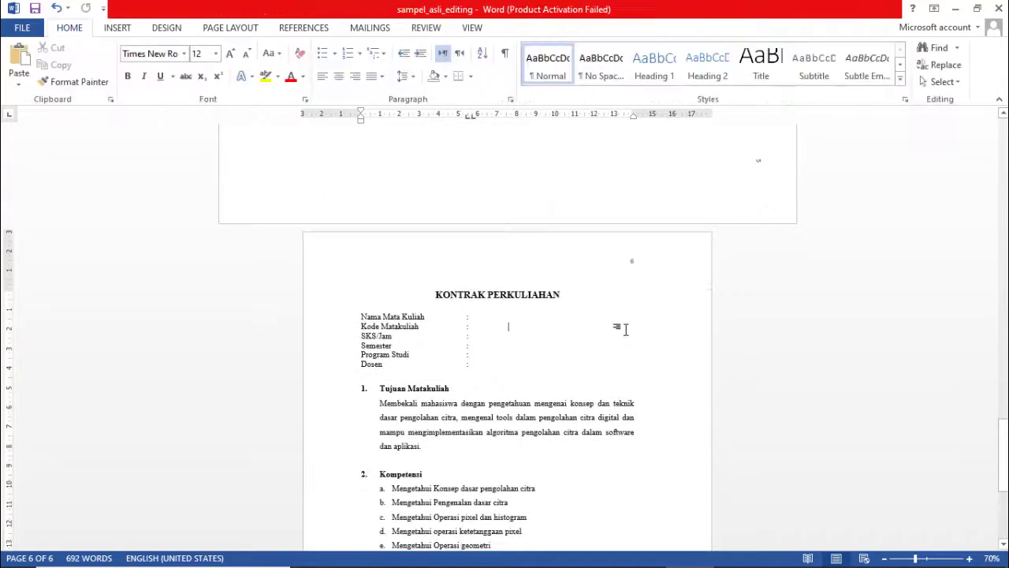
{"action": "left_click_drag", "start_coordinate": [1004, 453], "coordinate": [1005, 123]}
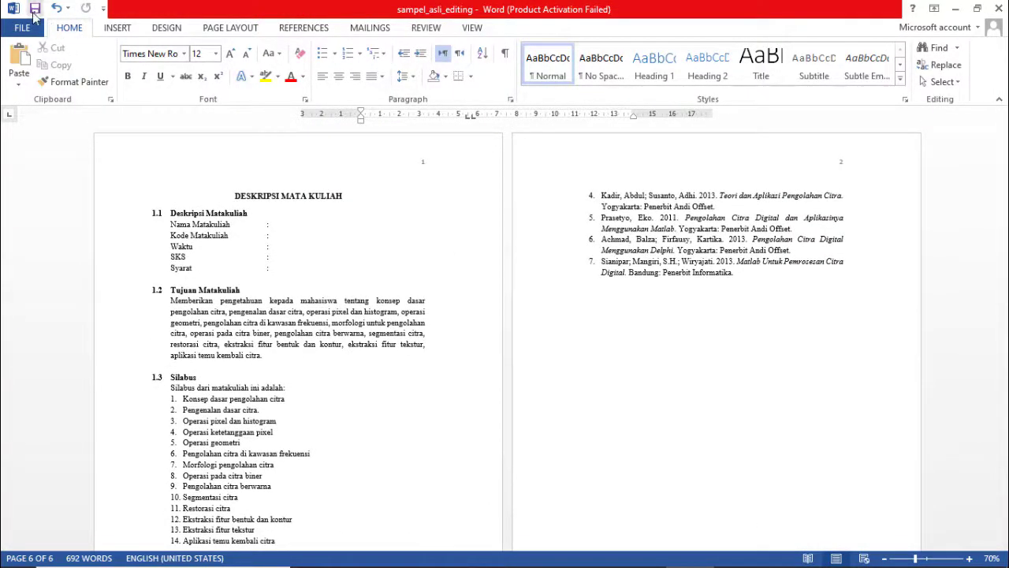
{"action": "left_click", "coordinate": [35, 10]}
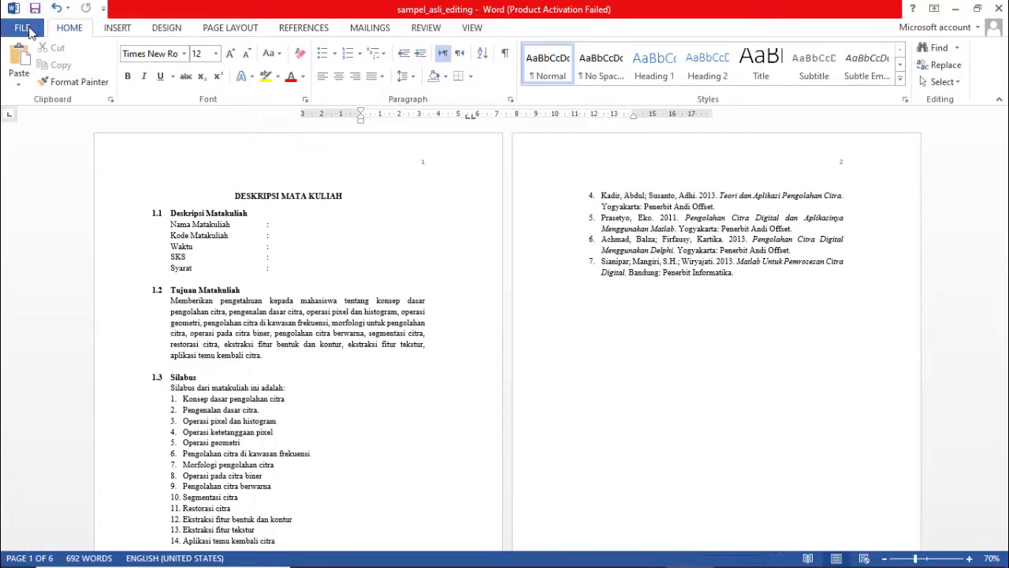
Open the print preview of the document and choose Microsoft Print to PDF as the printer
{"action": "left_click", "coordinate": [30, 30]}
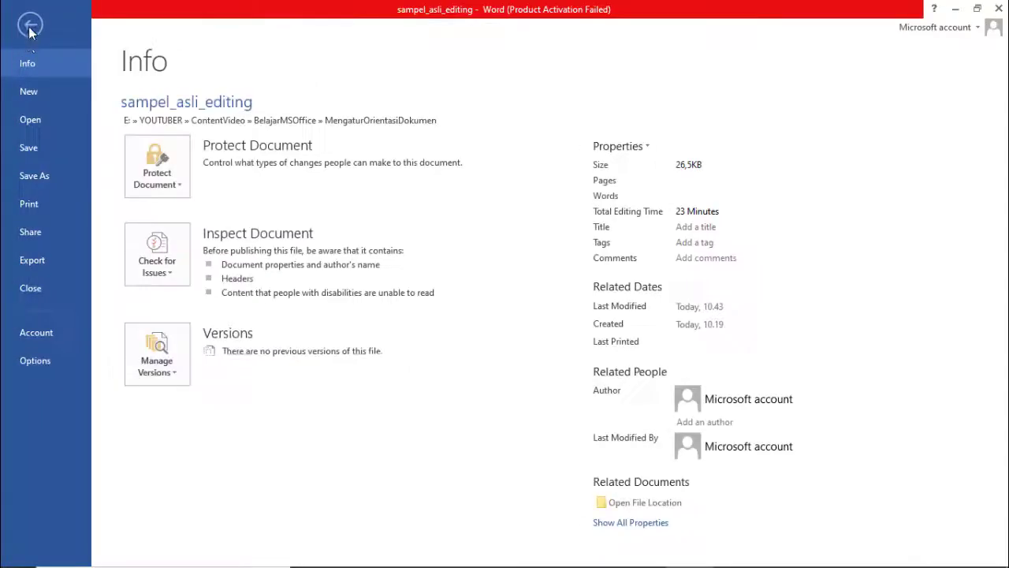
{"action": "left_click", "coordinate": [27, 202]}
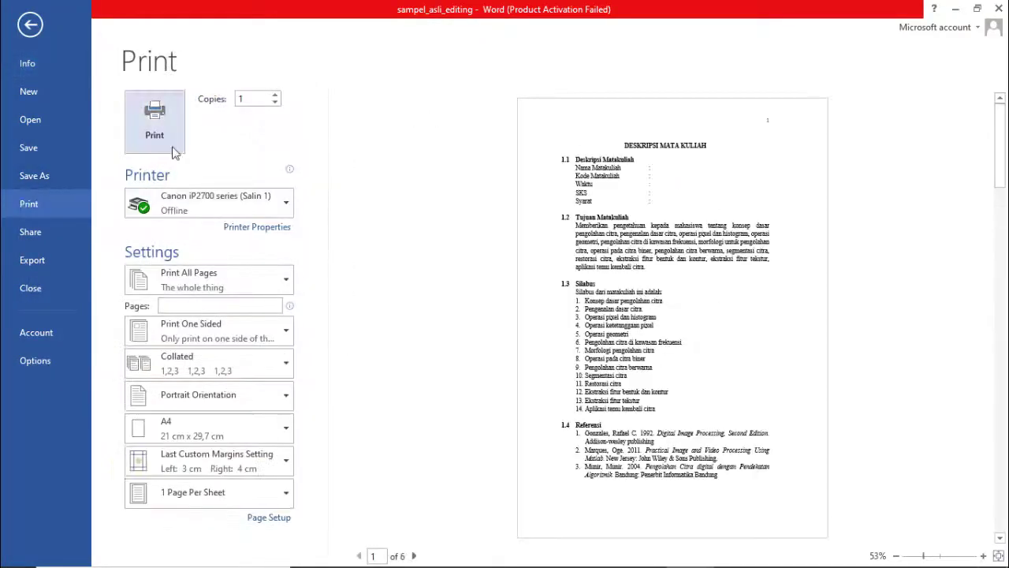
{"action": "left_click", "coordinate": [270, 204]}
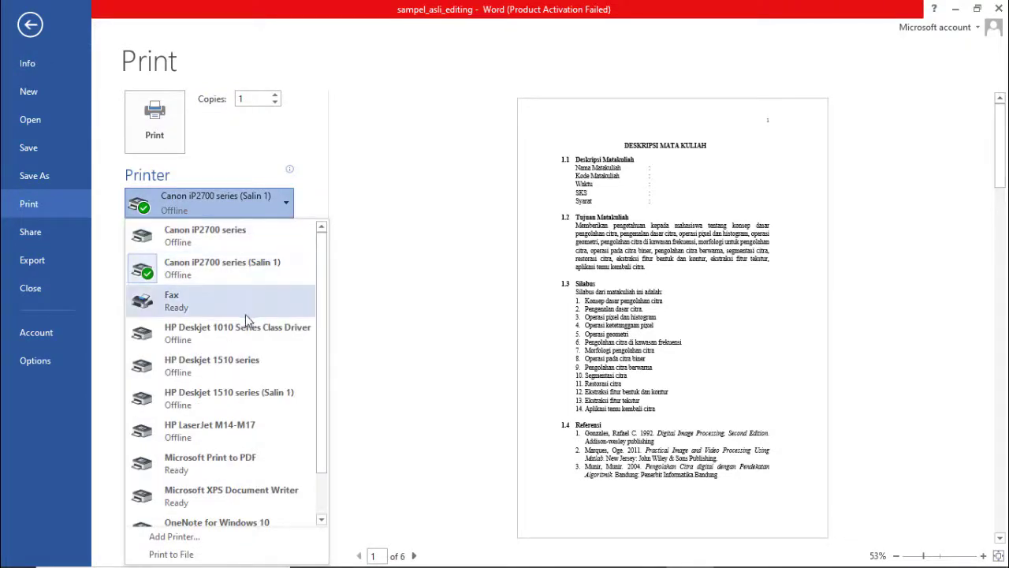
{"action": "scroll", "coordinate": [243, 324], "scroll_direction": "down", "scroll_amount": 1}
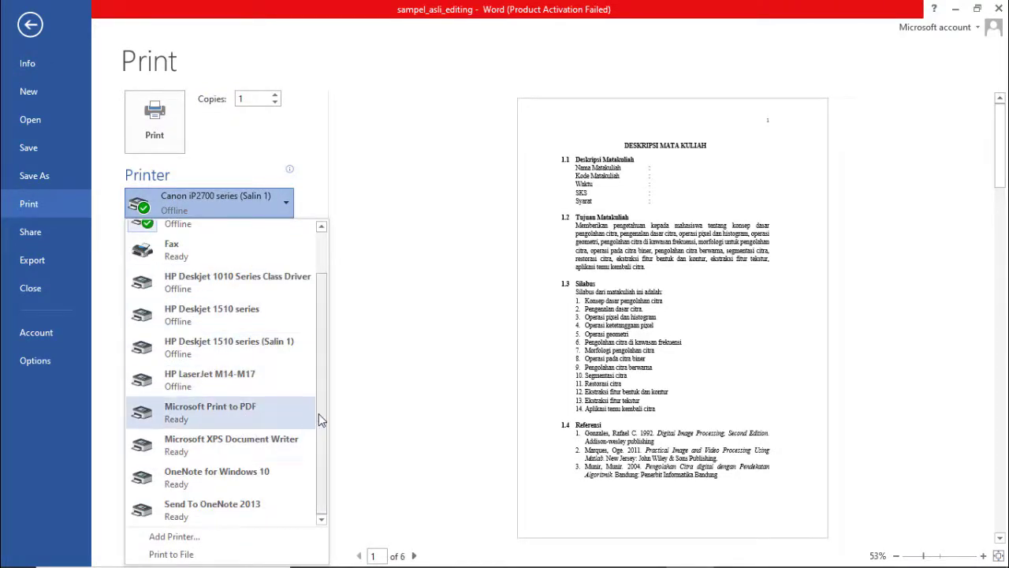
{"action": "scroll", "coordinate": [319, 317], "scroll_direction": "up", "scroll_amount": 1}
{"action": "scroll", "coordinate": [313, 364], "scroll_direction": "down", "scroll_amount": 1}
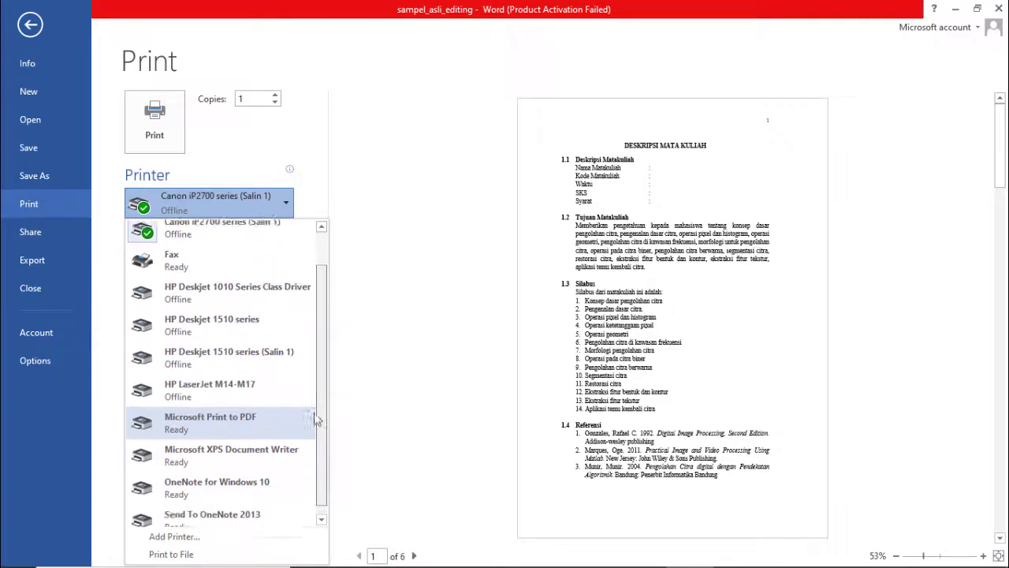
{"action": "left_click", "coordinate": [236, 412]}
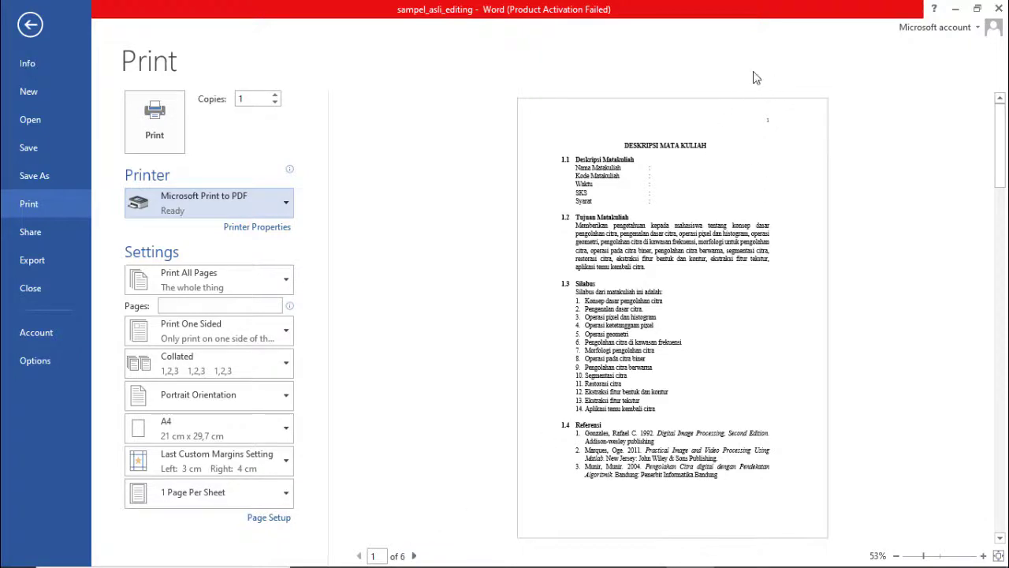
Examine the page number placement on all six pages in the print preview, ending back on page 1
{"action": "left_click", "coordinate": [414, 555]}
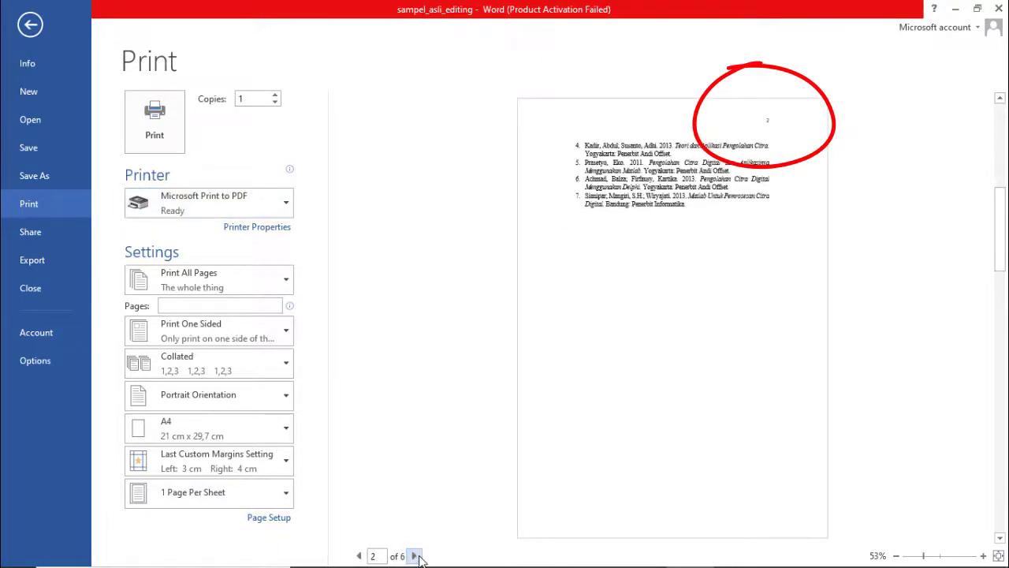
{"action": "left_click", "coordinate": [414, 555]}
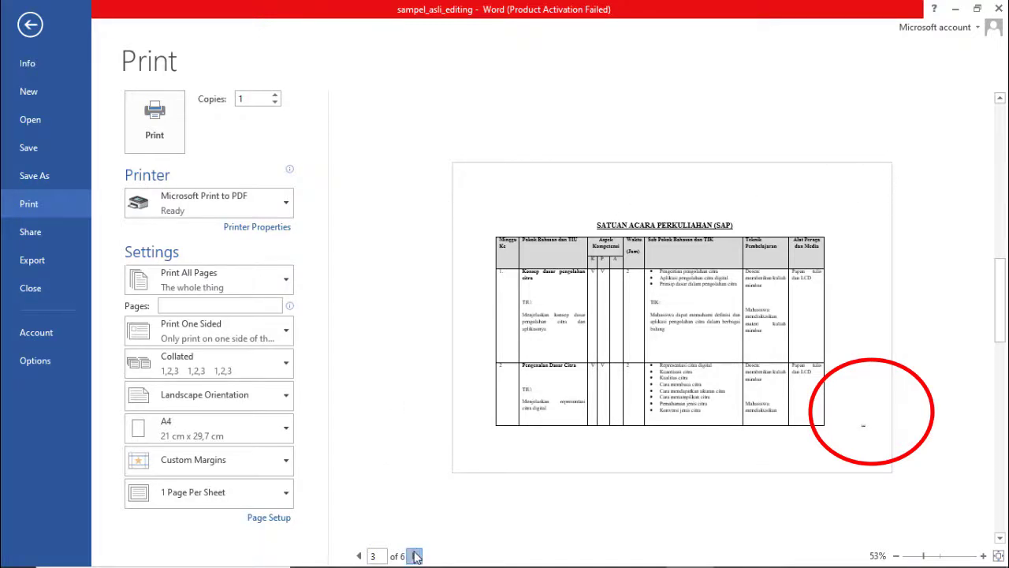
{"action": "left_click", "coordinate": [415, 555]}
{"action": "left_click", "coordinate": [415, 556]}
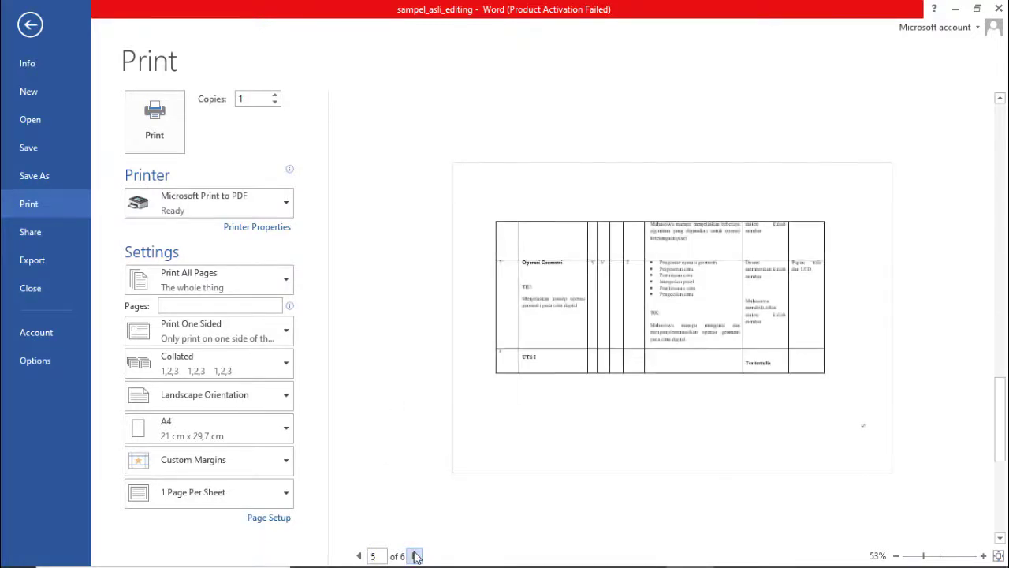
{"action": "left_click", "coordinate": [414, 556]}
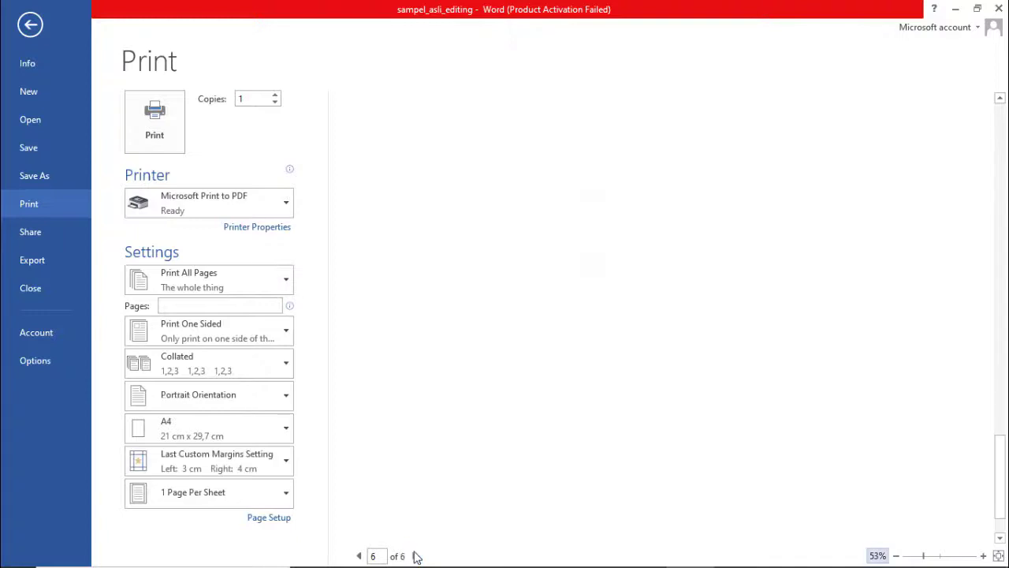
{"action": "left_click", "coordinate": [360, 556]}
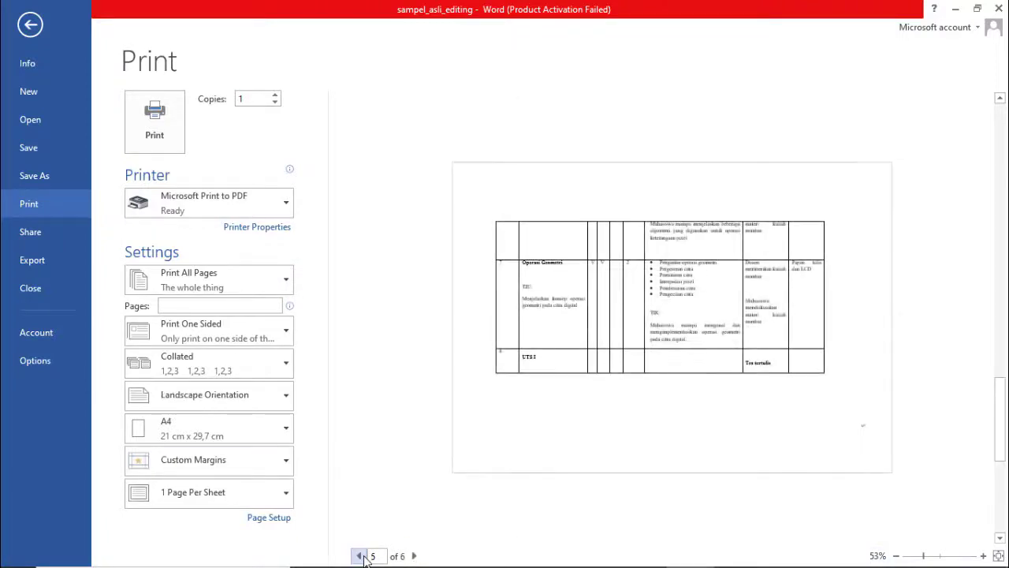
{"action": "left_click", "coordinate": [413, 555]}
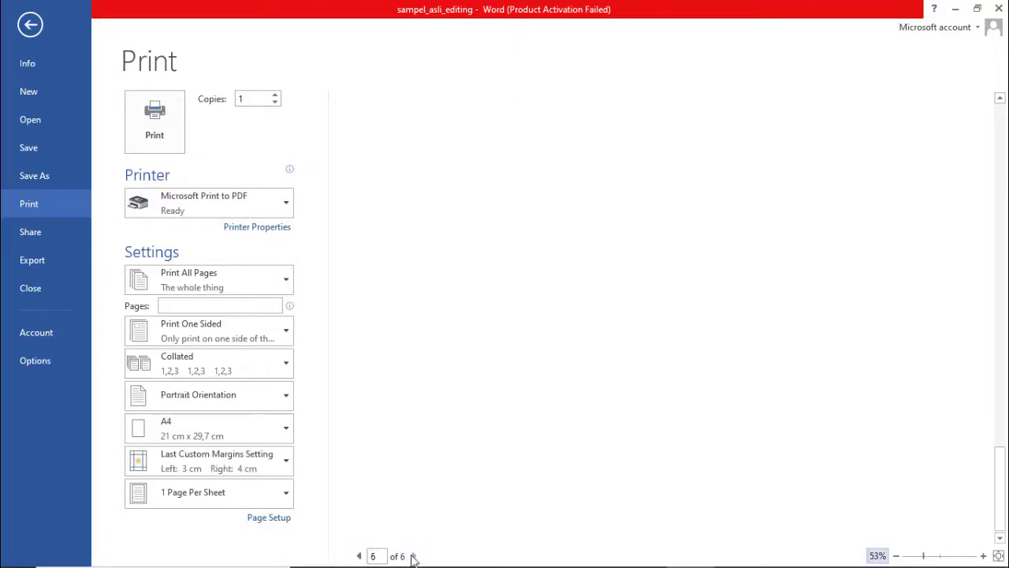
{"action": "left_click", "coordinate": [359, 556]}
{"action": "left_click", "coordinate": [359, 556]}
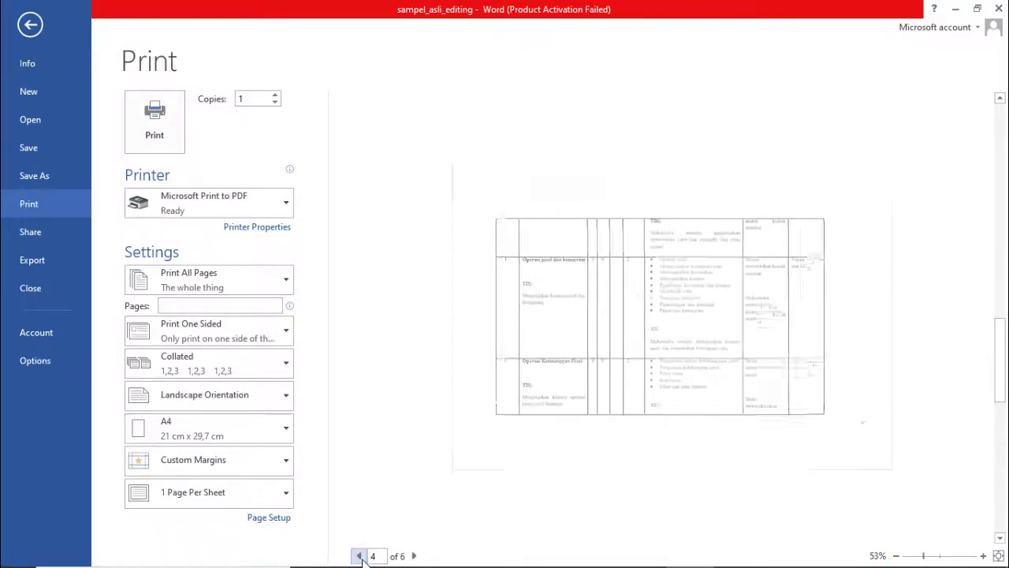
{"action": "left_click", "coordinate": [359, 555]}
{"action": "left_click", "coordinate": [359, 556]}
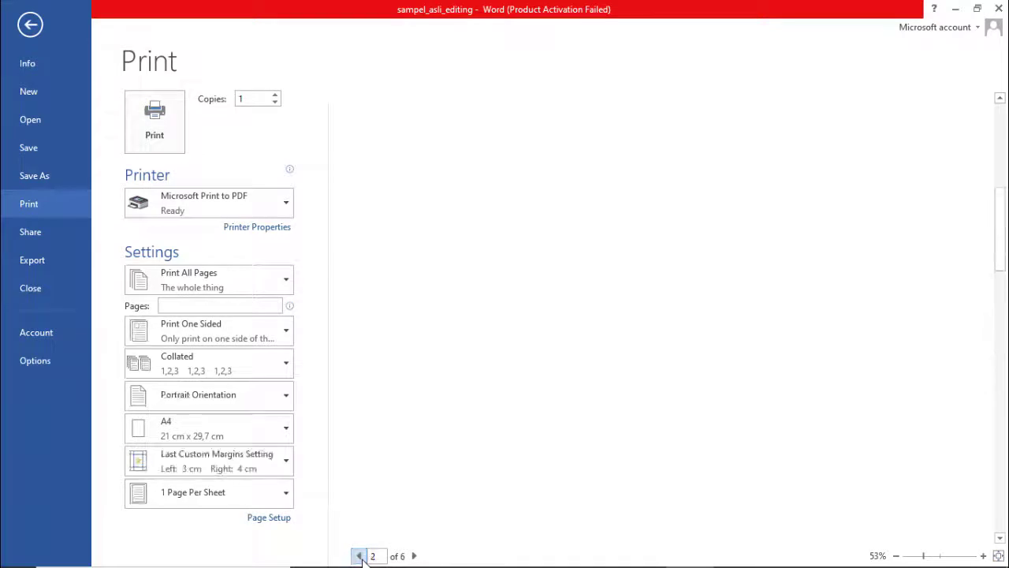
{"action": "left_click", "coordinate": [360, 556]}
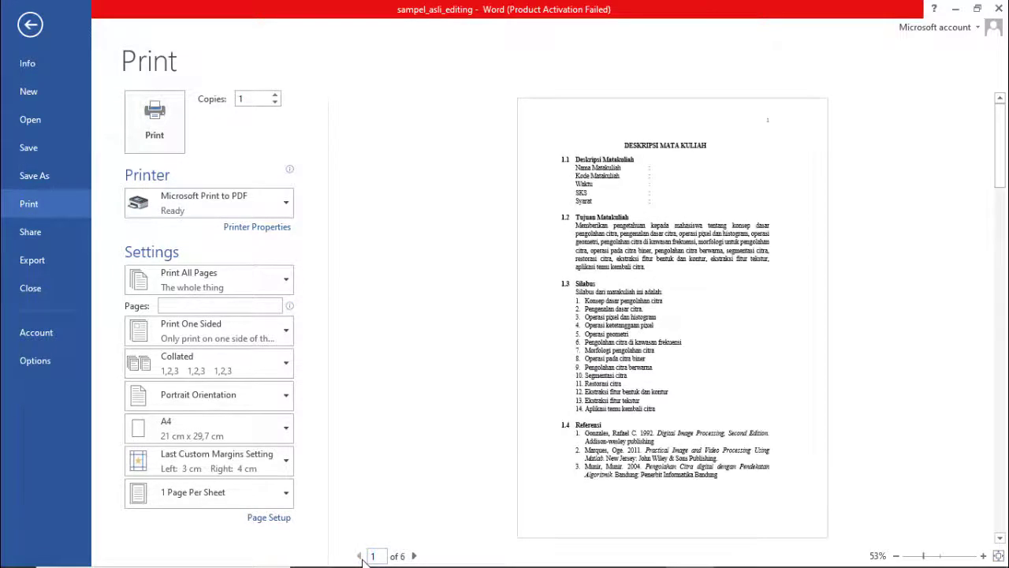